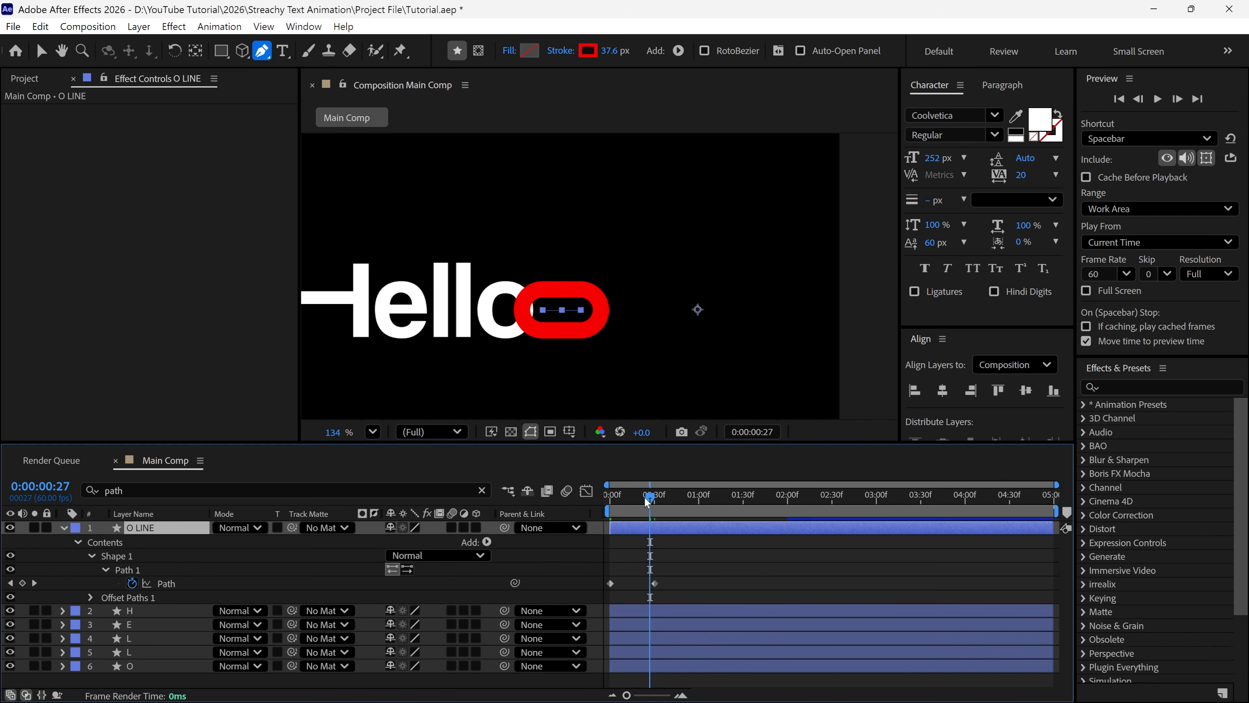
pyautogui.moveTo(607, 496); pyautogui.dragTo(673, 523)
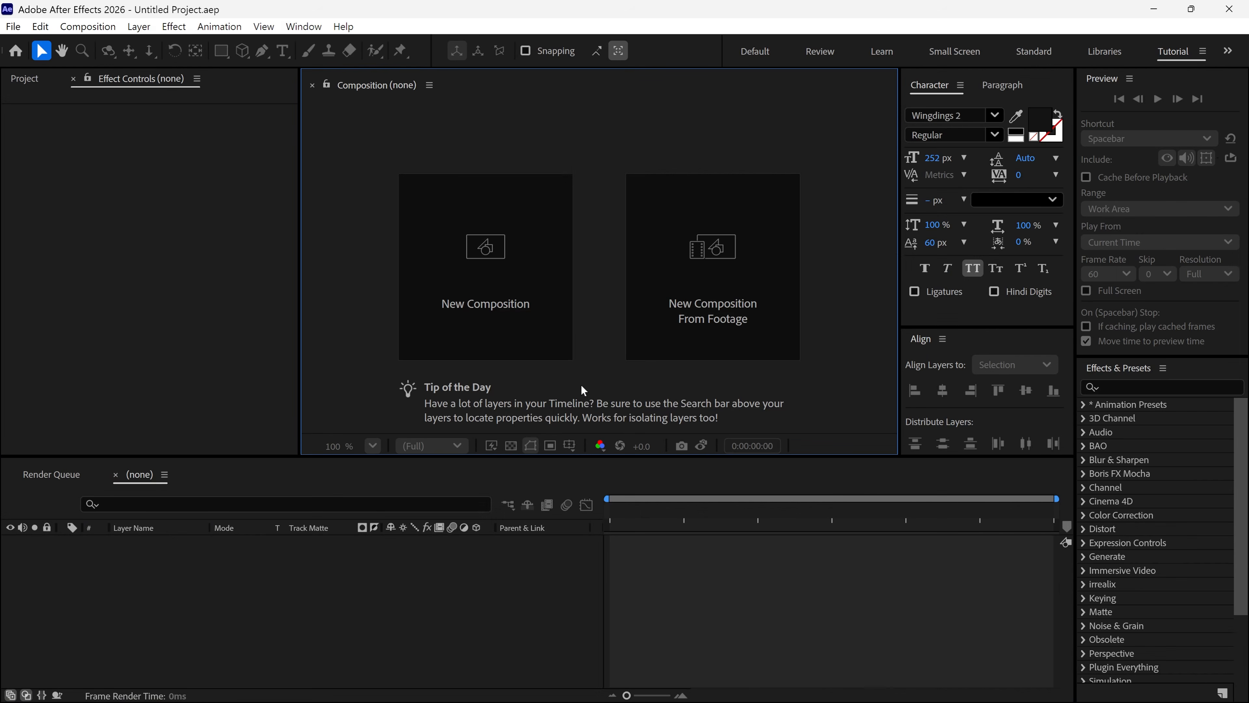
# - Create a five-second composition named Main Comp with the Full HD 60FPS preset
pyautogui.click(513, 305)
pyautogui.write('Main Comp')
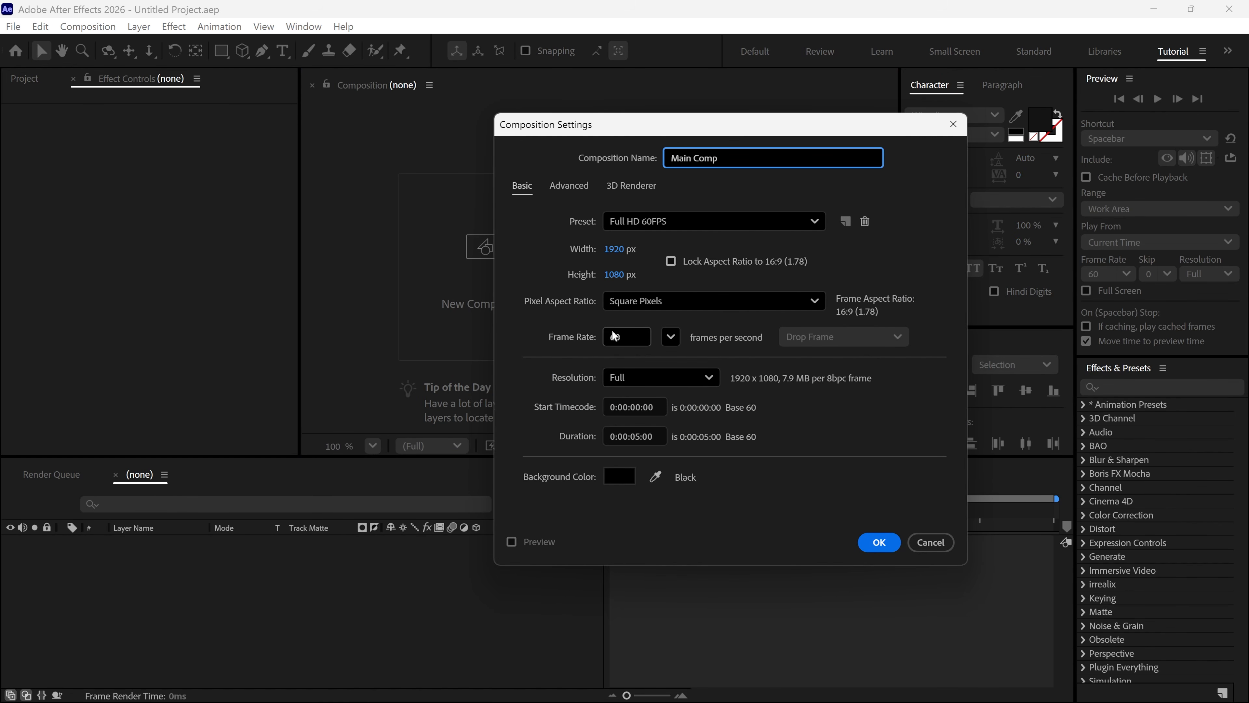
pyautogui.click(878, 541)
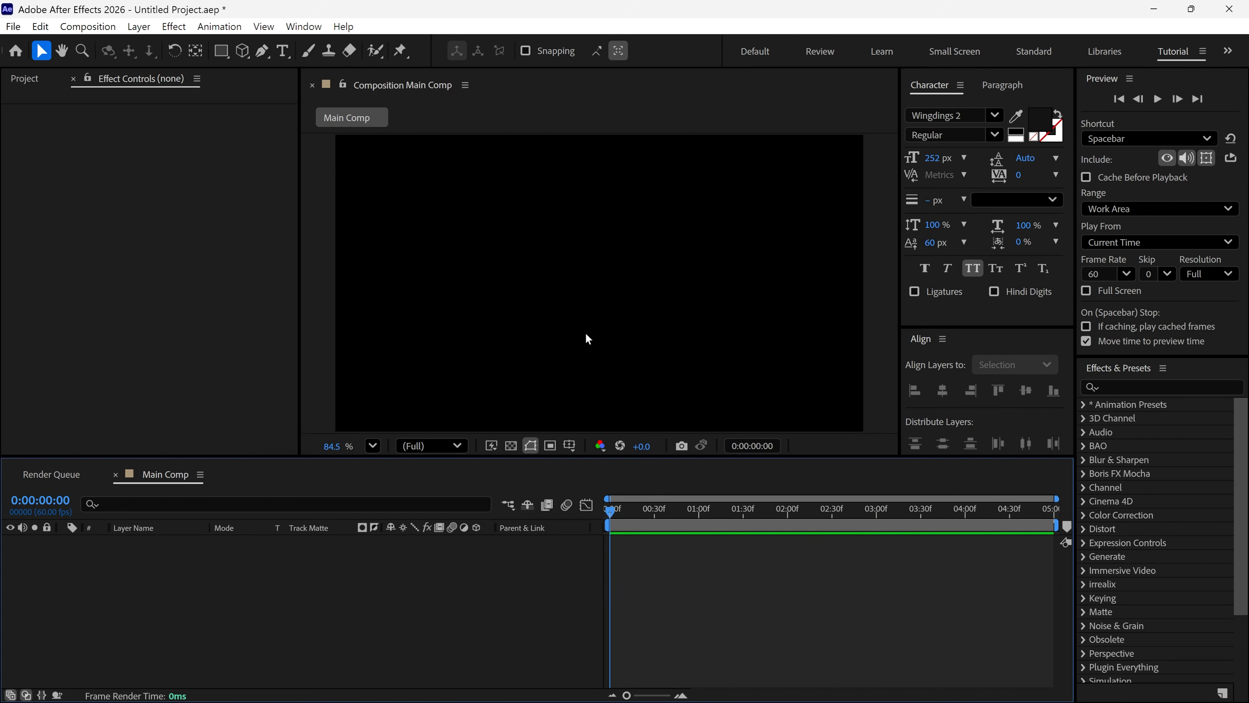
# - Add a text layer reading "Hello" near the middle of the composition
pyautogui.click(281, 51)
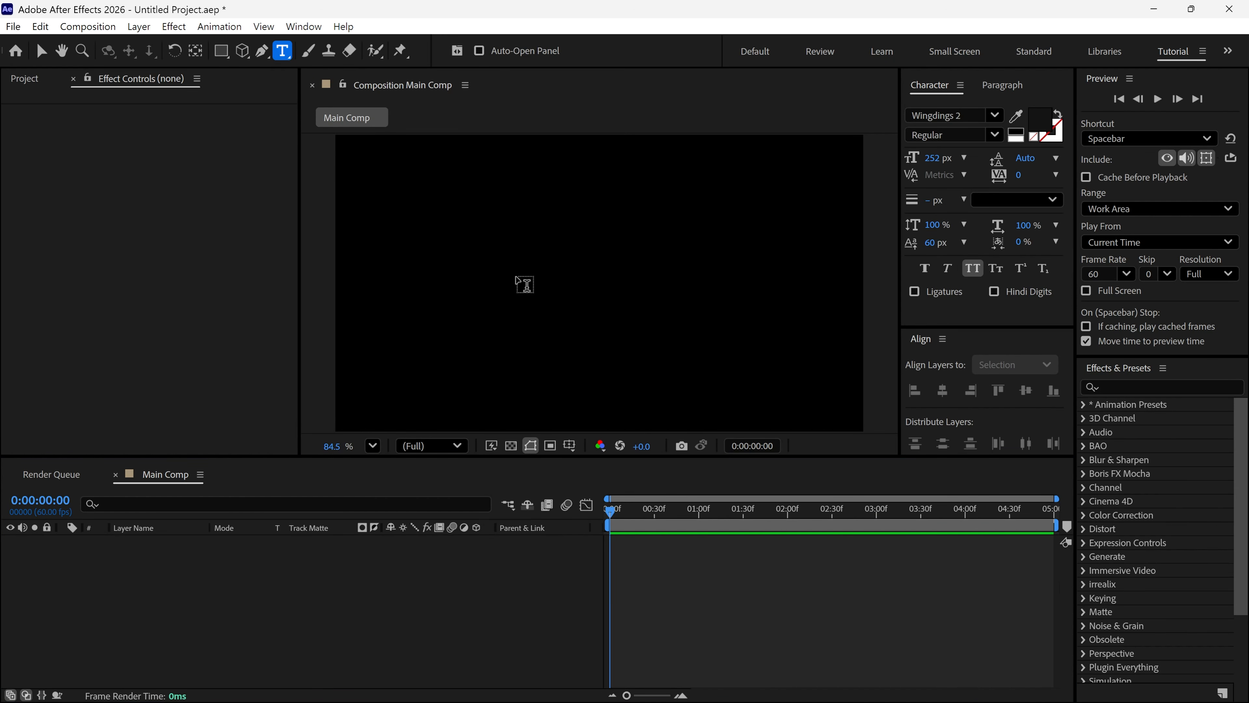
pyautogui.click(490, 303)
pyautogui.write('Hello')
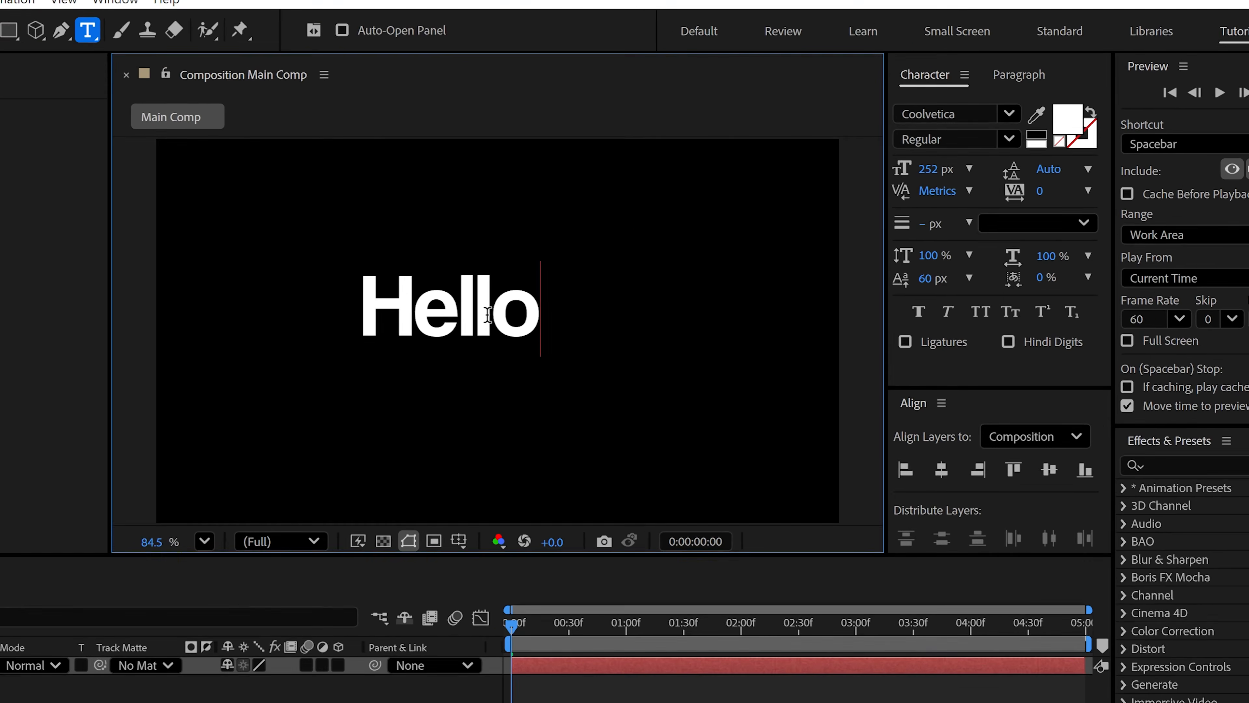
# - Center the Hello text horizontally and vertically in the composition and set its tracking to 20
pyautogui.click(944, 502)
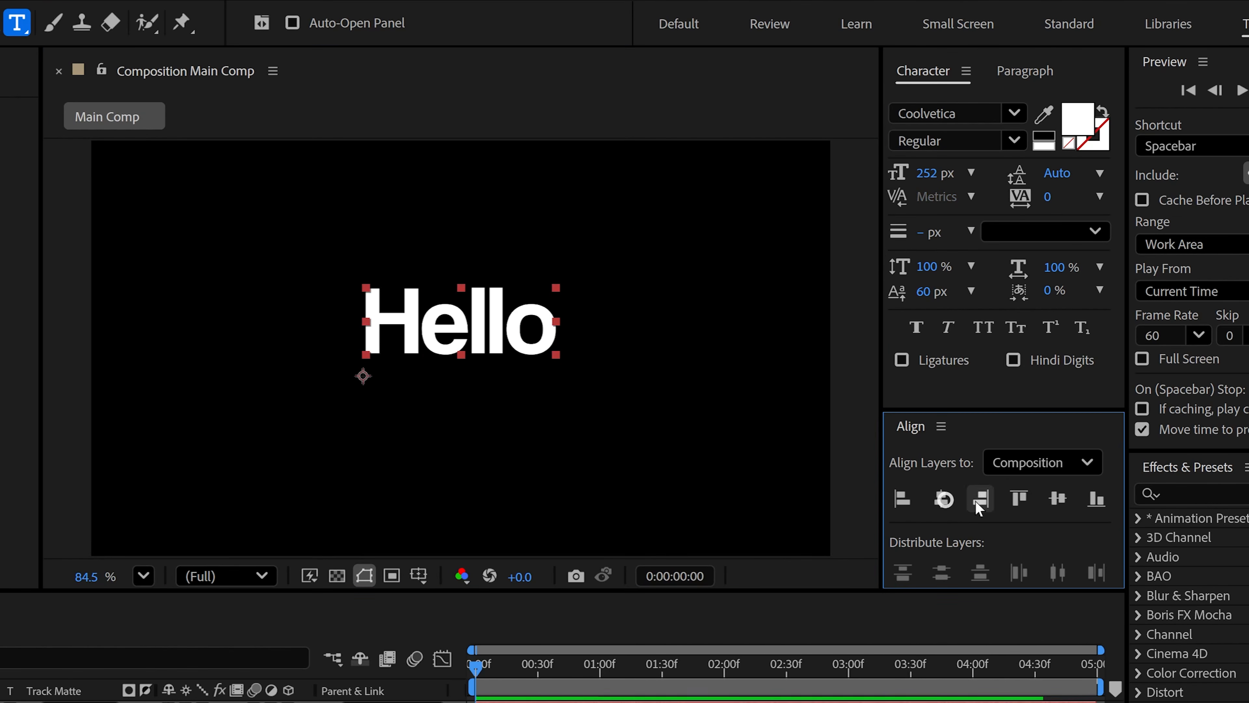
pyautogui.click(1058, 497)
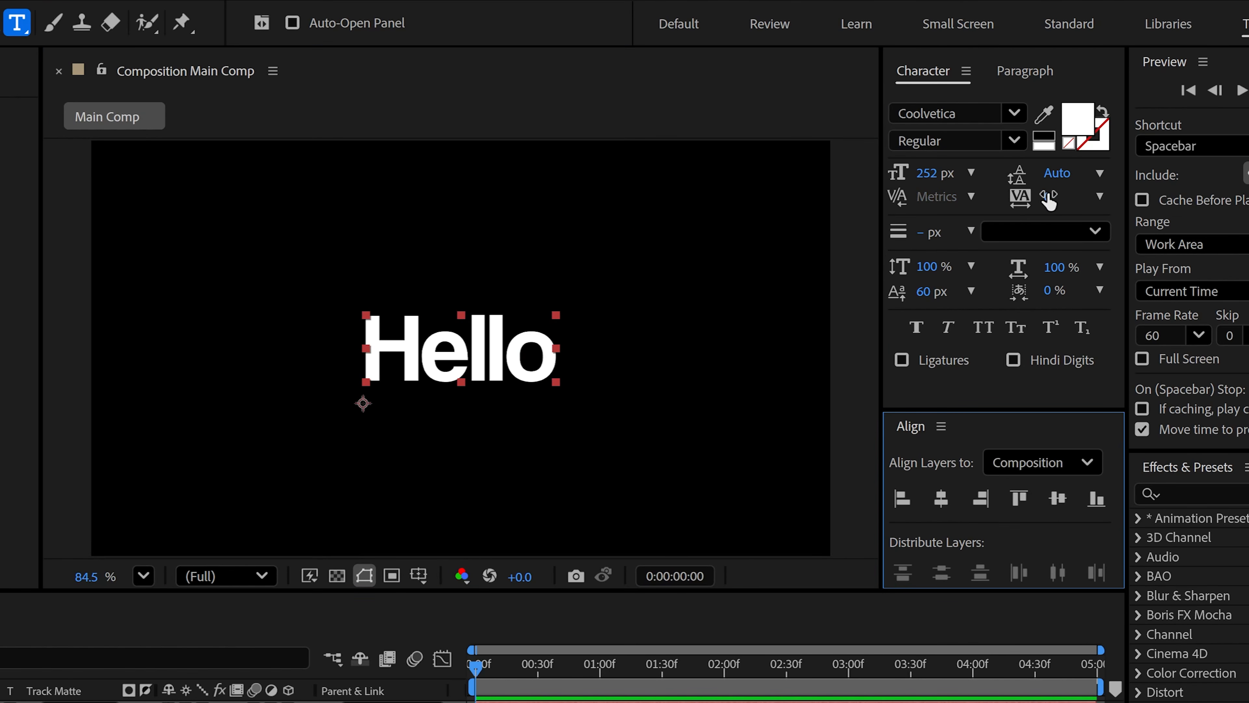
pyautogui.moveTo(1049, 200); pyautogui.dragTo(1080, 200)
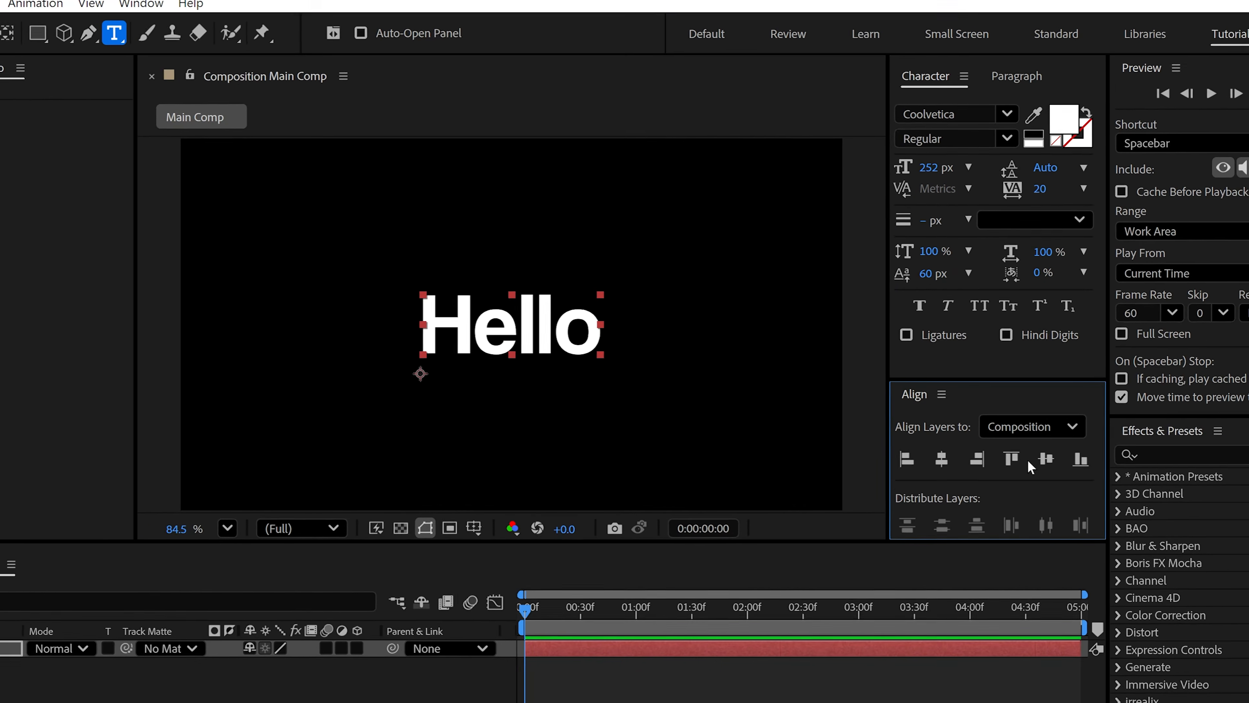
# - Create shapes from the Hello text and delete the original text layer
pyautogui.press('v')
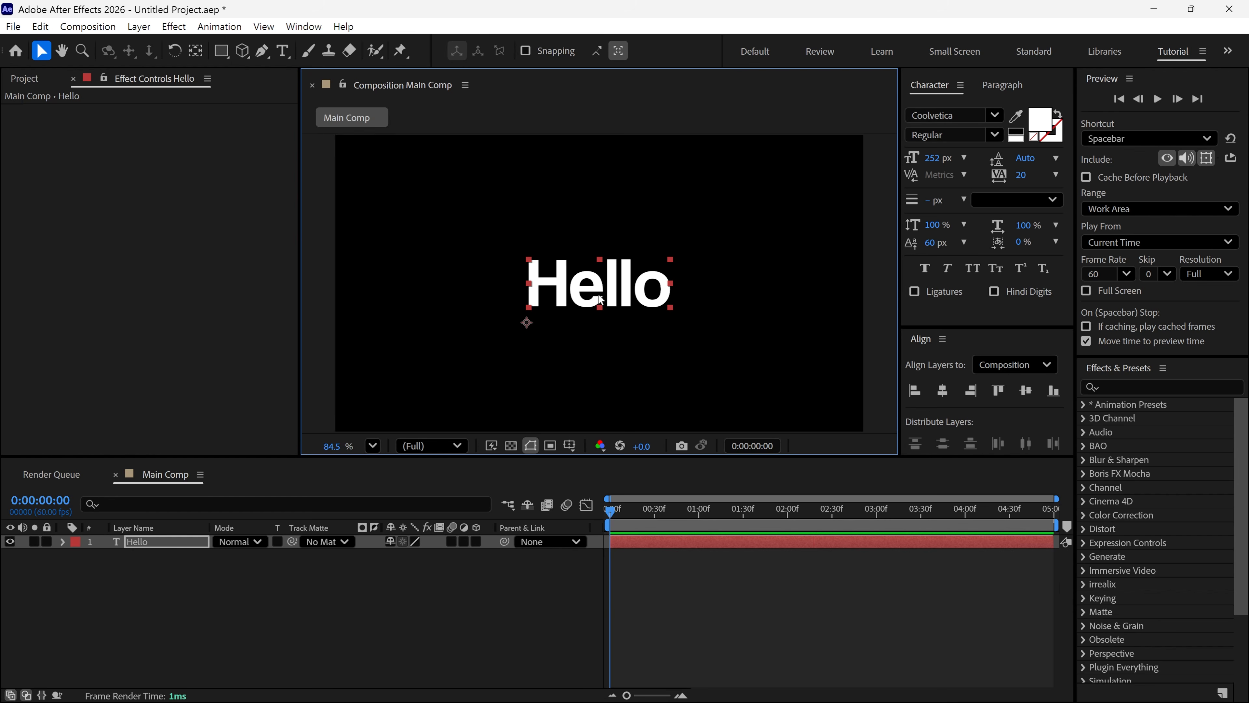
pyautogui.rightClick(600, 298)
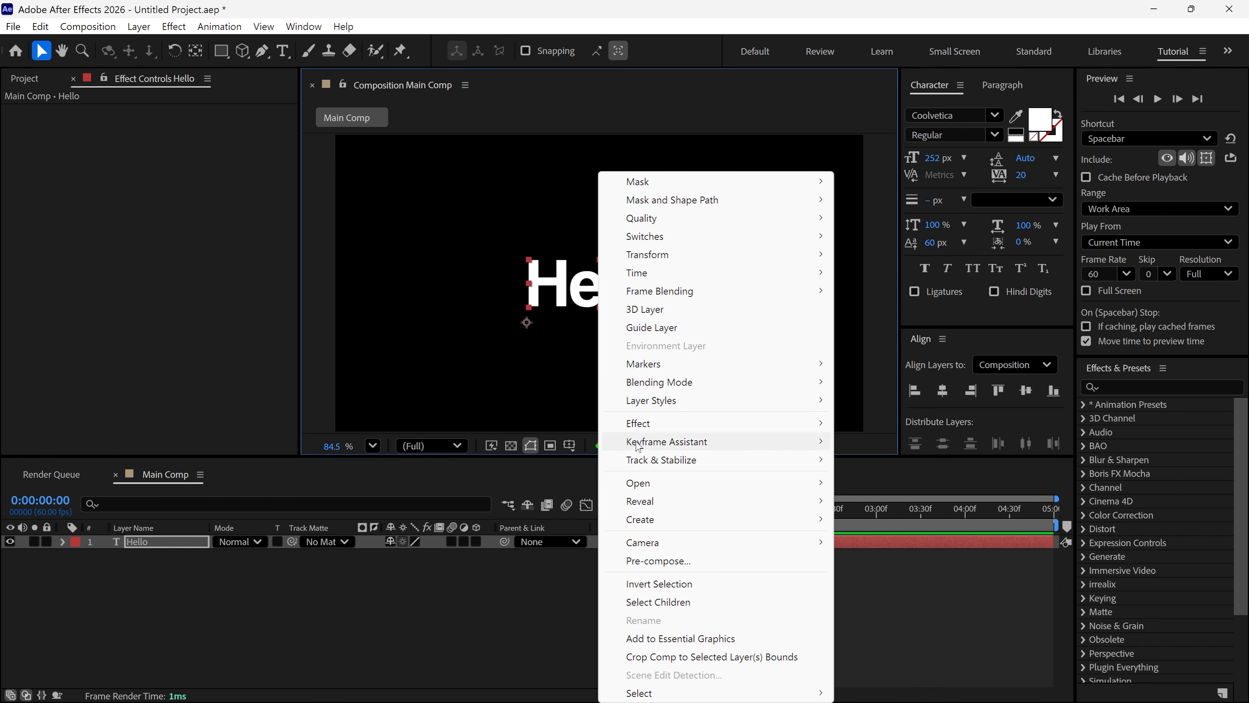
pyautogui.moveTo(651, 520)
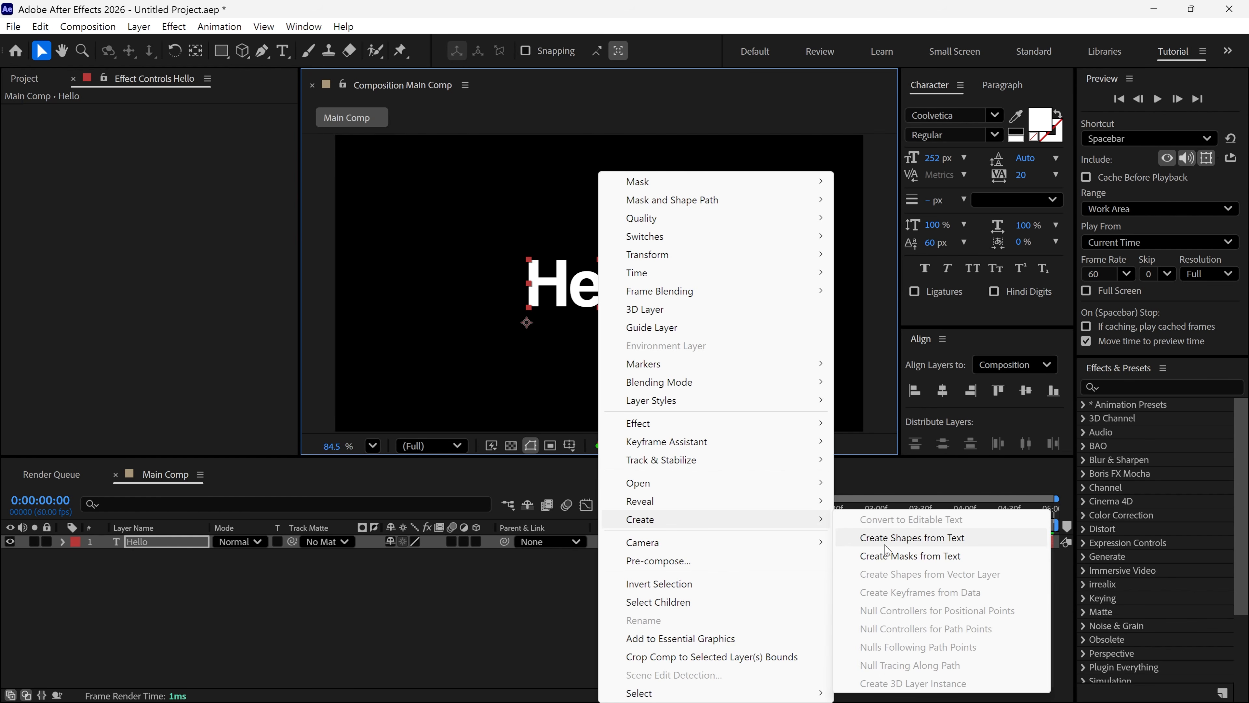
pyautogui.click(905, 541)
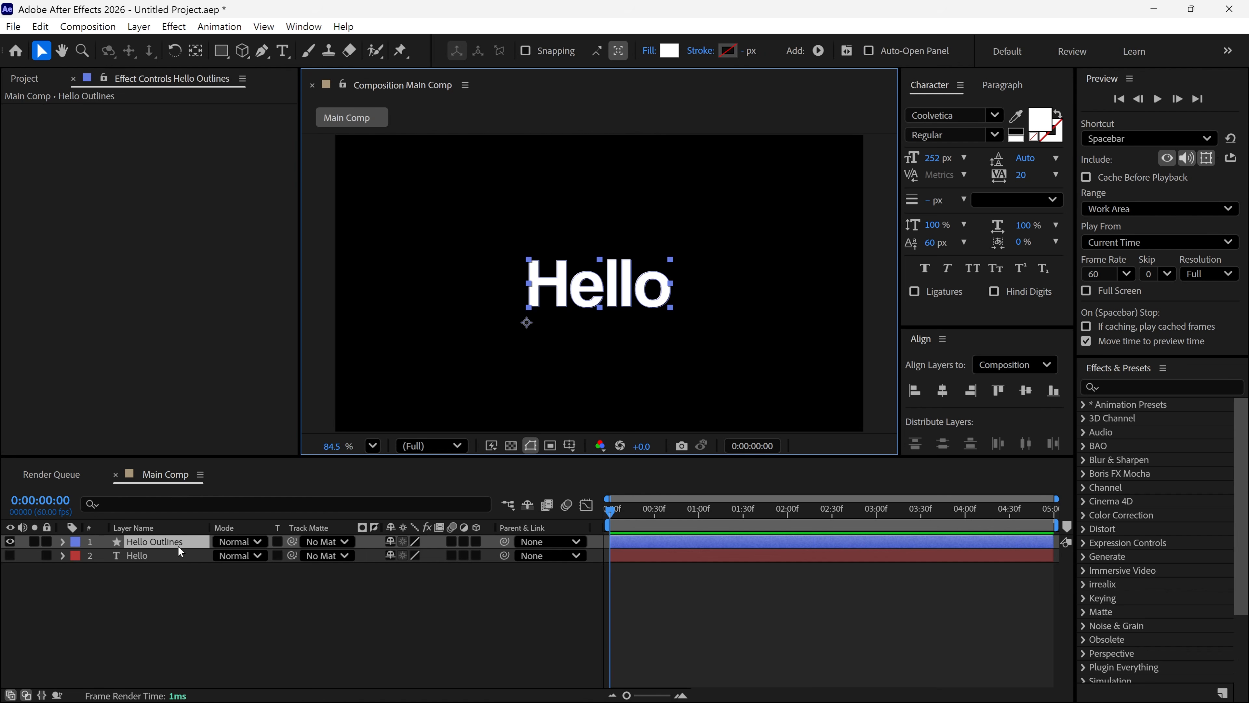
pyautogui.click(148, 556)
pyautogui.press('Delete')
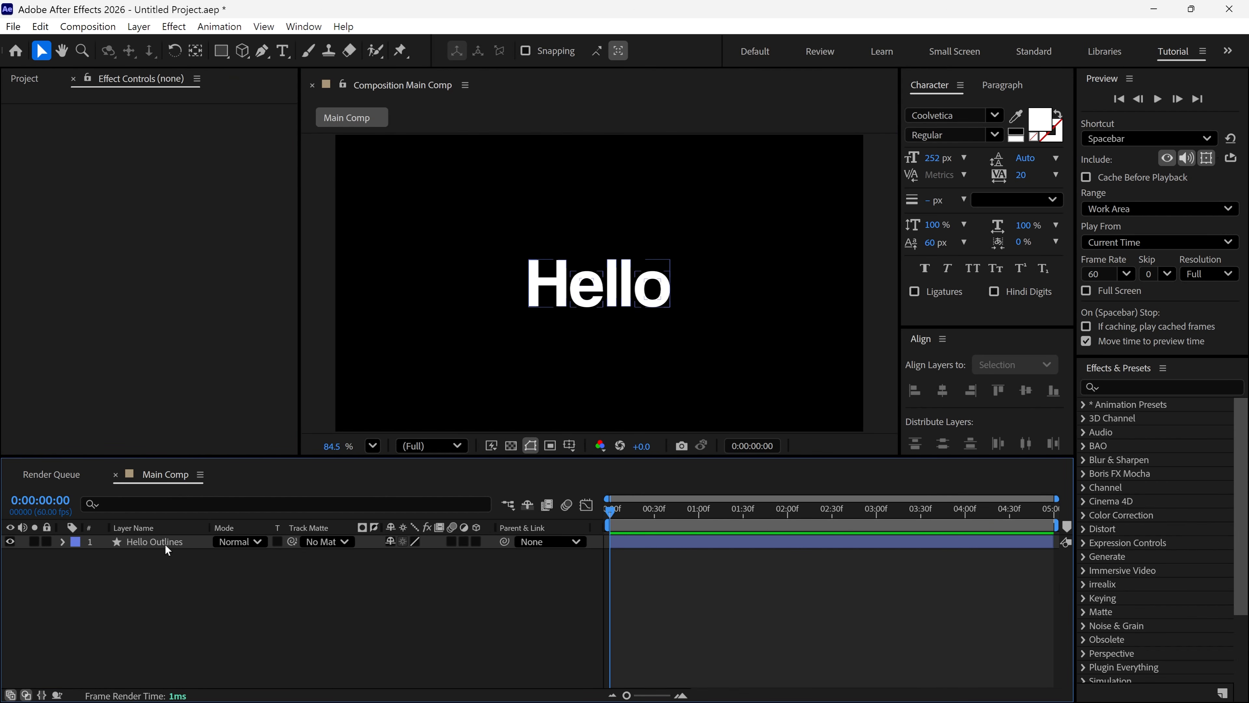
# - Duplicate the Hello Outlines shape layer four times, so there is one copy per letter
pyautogui.click(165, 544)
pyautogui.press('Return')
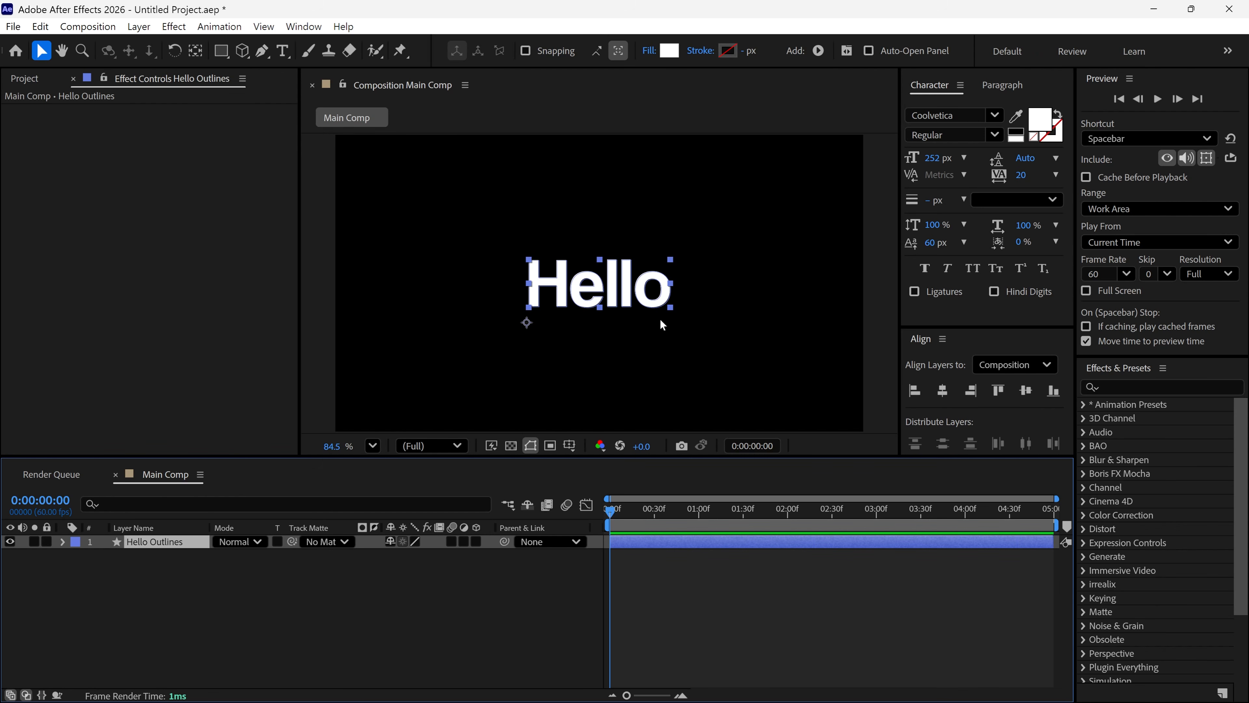
pyautogui.hotkey('ctrl', 'd')
pyautogui.hotkey('ctrl', 'd')
pyautogui.hotkey('ctrl', 'd')
pyautogui.hotkey('ctrl', 'd')
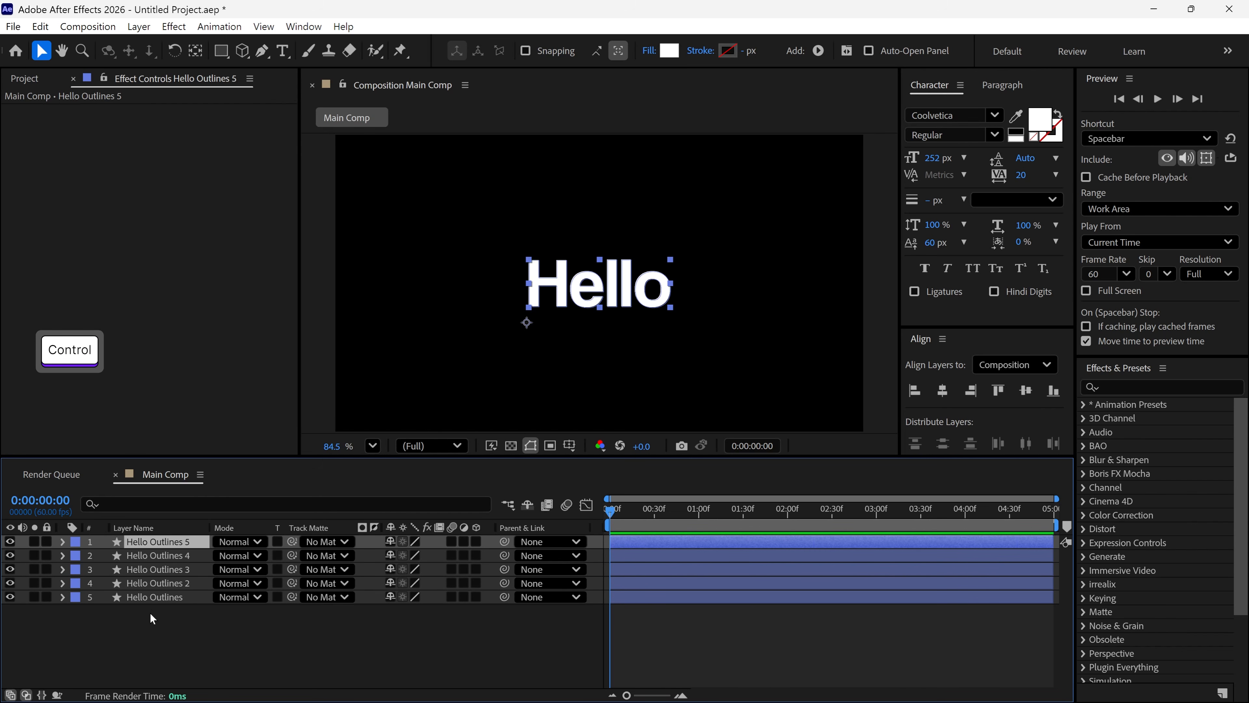
# - Rename the five outline layers, from the uppermost down, as H, E, L, L and O
pyautogui.moveTo(150, 613); pyautogui.dragTo(163, 548)
pyautogui.click(163, 602)
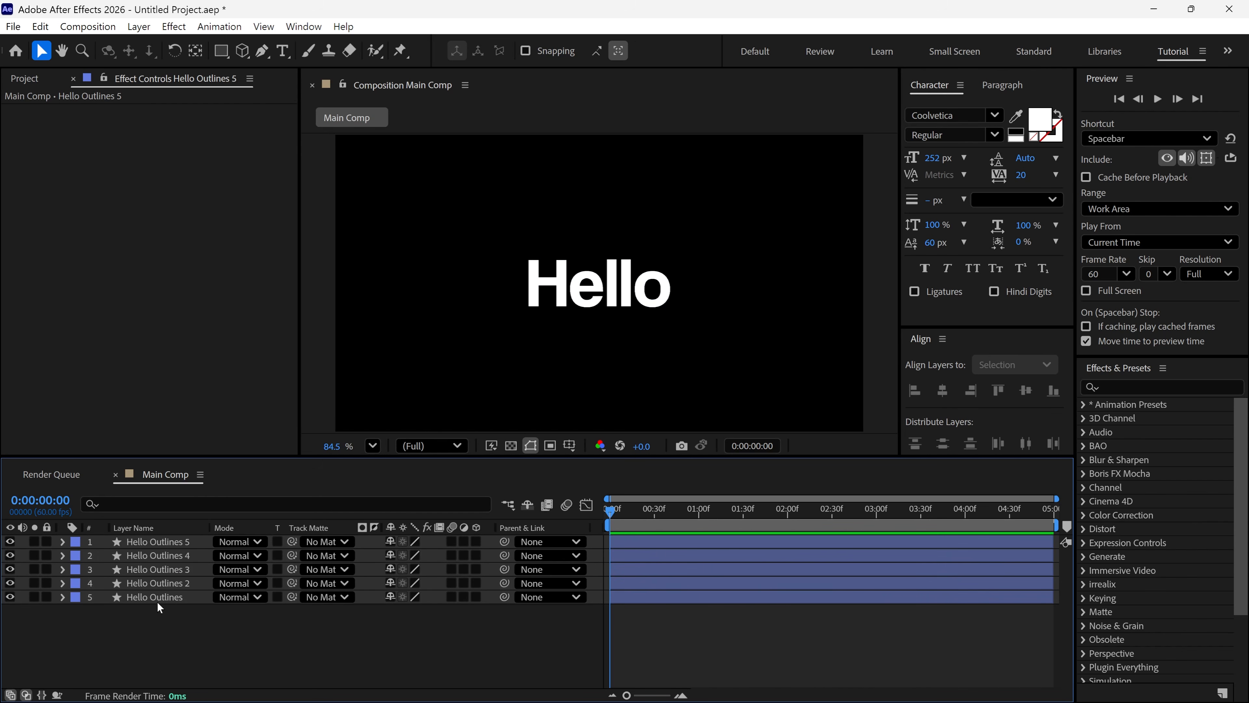
pyautogui.click(169, 543)
pyautogui.press('Return')
pyautogui.write('H')
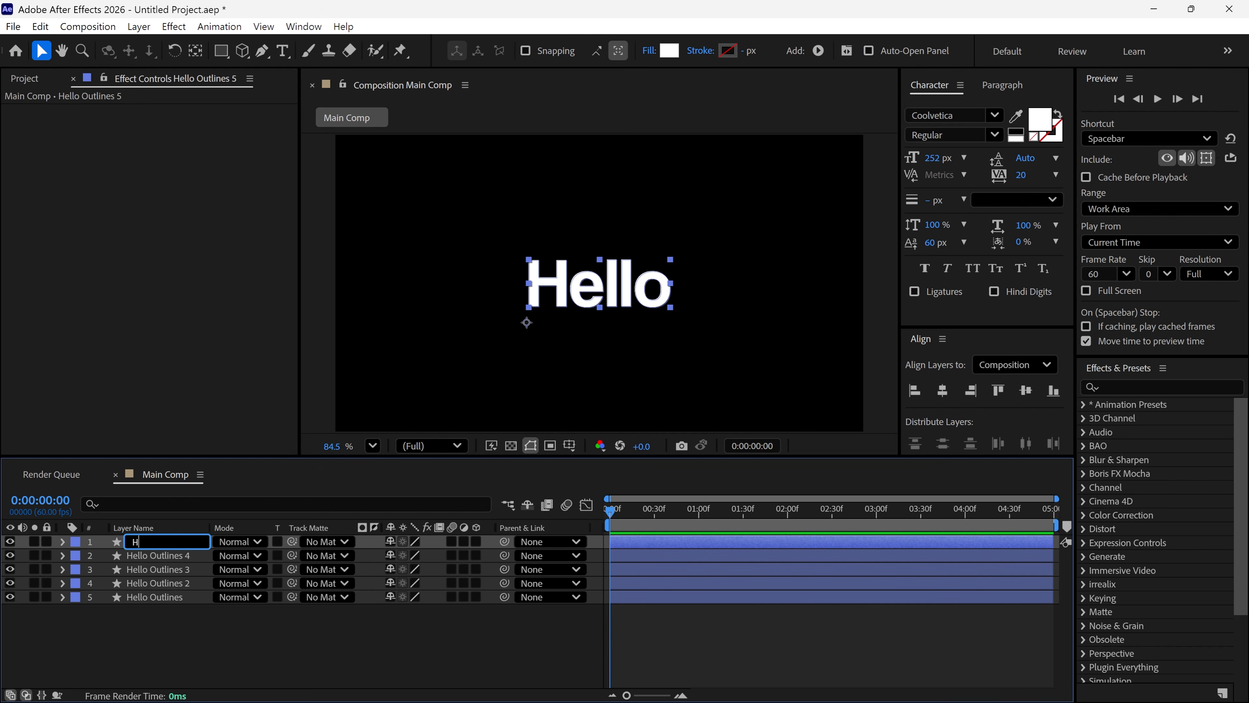
pyautogui.press('Return')
pyautogui.hotkey('ctrl', 'Down')
pyautogui.press('Return')
pyautogui.write('E')
pyautogui.press('Return')
pyautogui.hotkey('ctrl', 'Down')
pyautogui.press('Return')
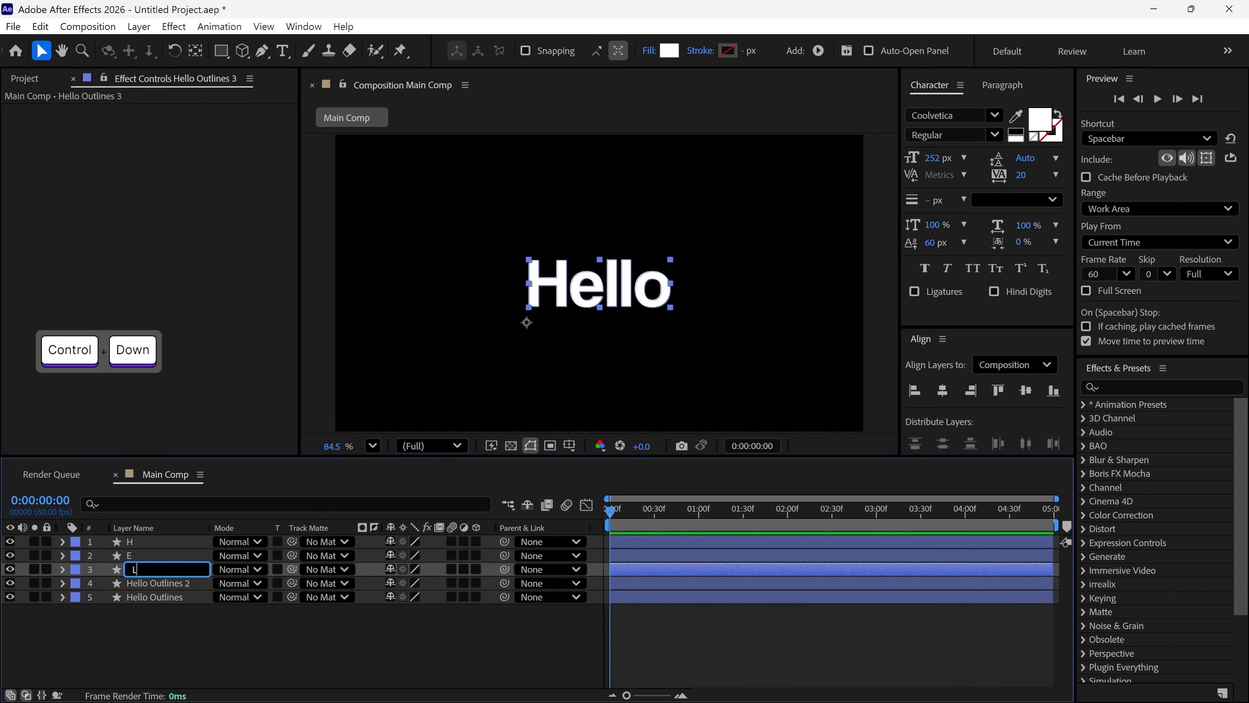
pyautogui.write('L')
pyautogui.press('Return')
pyautogui.hotkey('ctrl', 'Down')
pyautogui.press('Return')
pyautogui.write('L')
pyautogui.press('Return')
pyautogui.hotkey('ctrl', 'Down')
pyautogui.press('Return')
pyautogui.write('O')
pyautogui.press('Return')
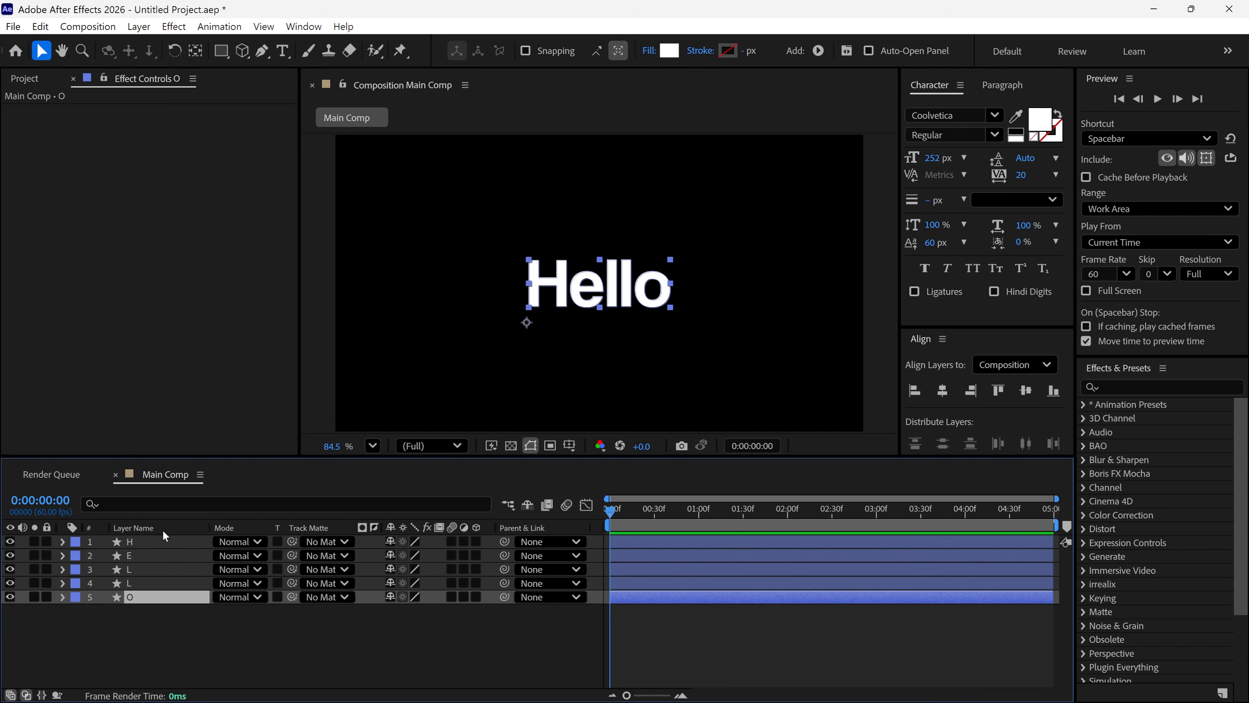
# - Delete the e, l, l and o groups from the H layer's contents, keeping only the H group
pyautogui.click(176, 538)
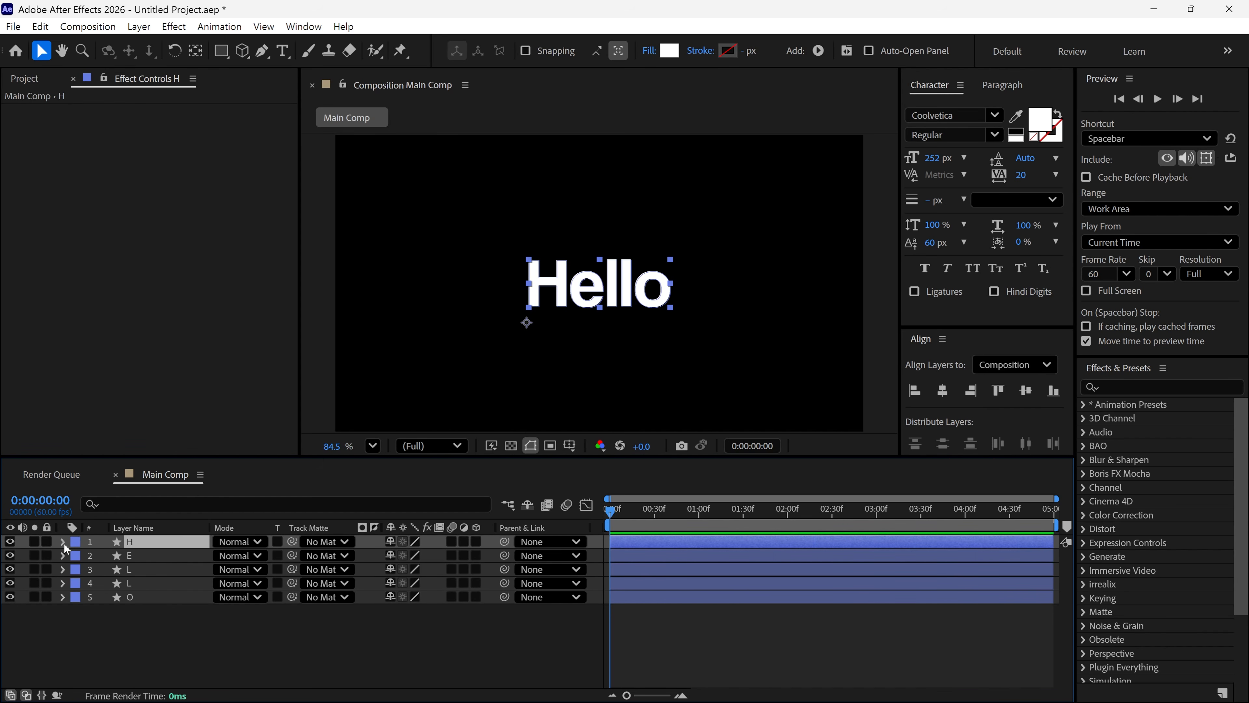
pyautogui.click(64, 541)
pyautogui.click(76, 556)
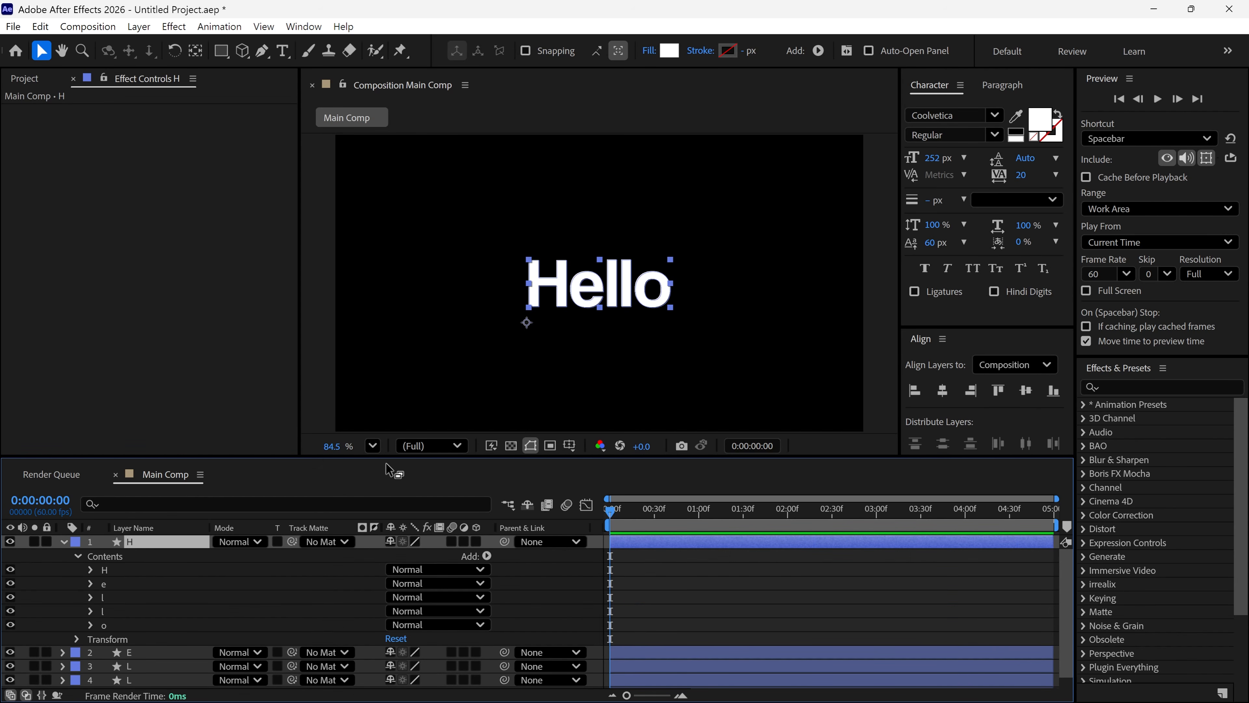
pyautogui.moveTo(386, 465); pyautogui.dragTo(386, 371)
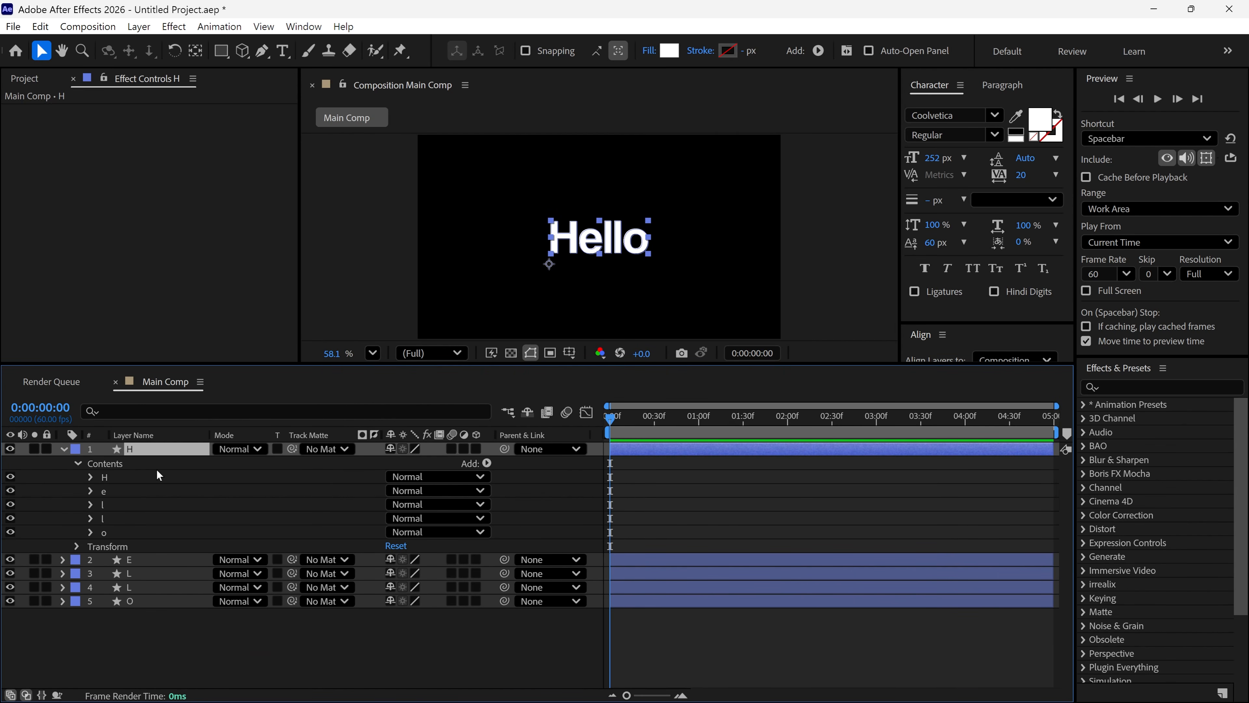
pyautogui.click(136, 477)
pyautogui.keyDown('shift'); pyautogui.click(114, 532); pyautogui.keyUp('shift')
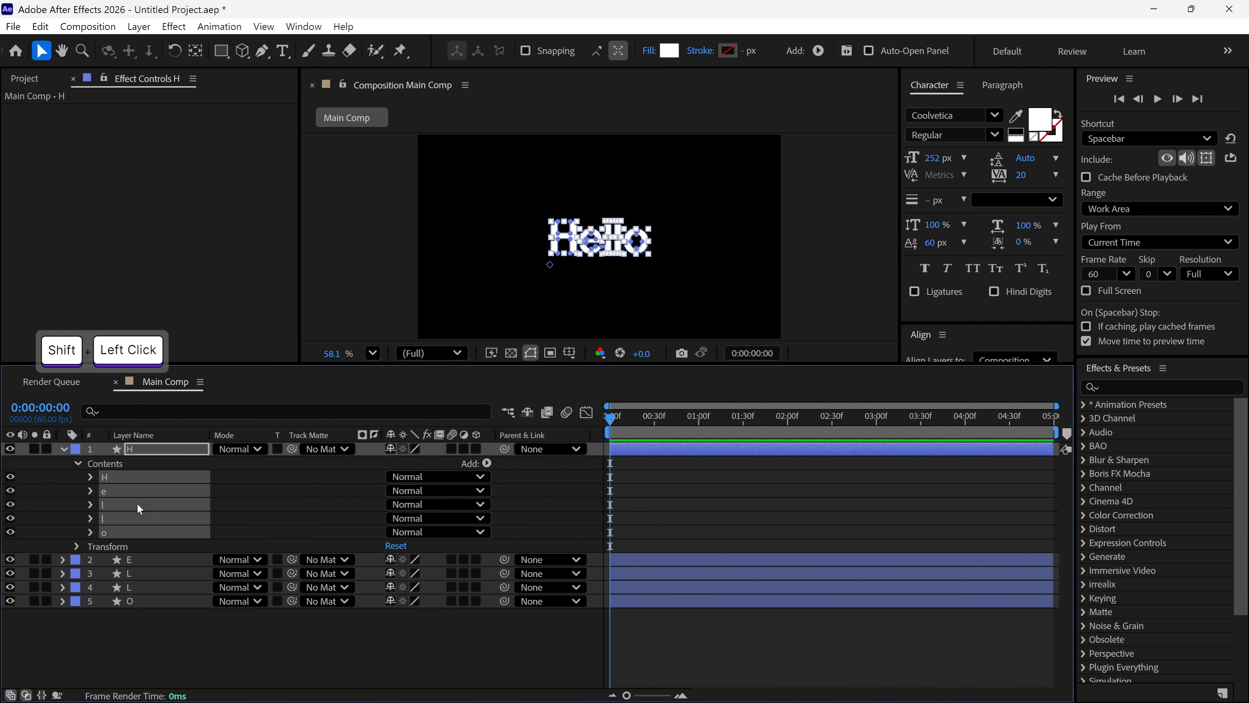
pyautogui.keyDown('ctrl'); pyautogui.click(123, 478); pyautogui.keyUp('ctrl')
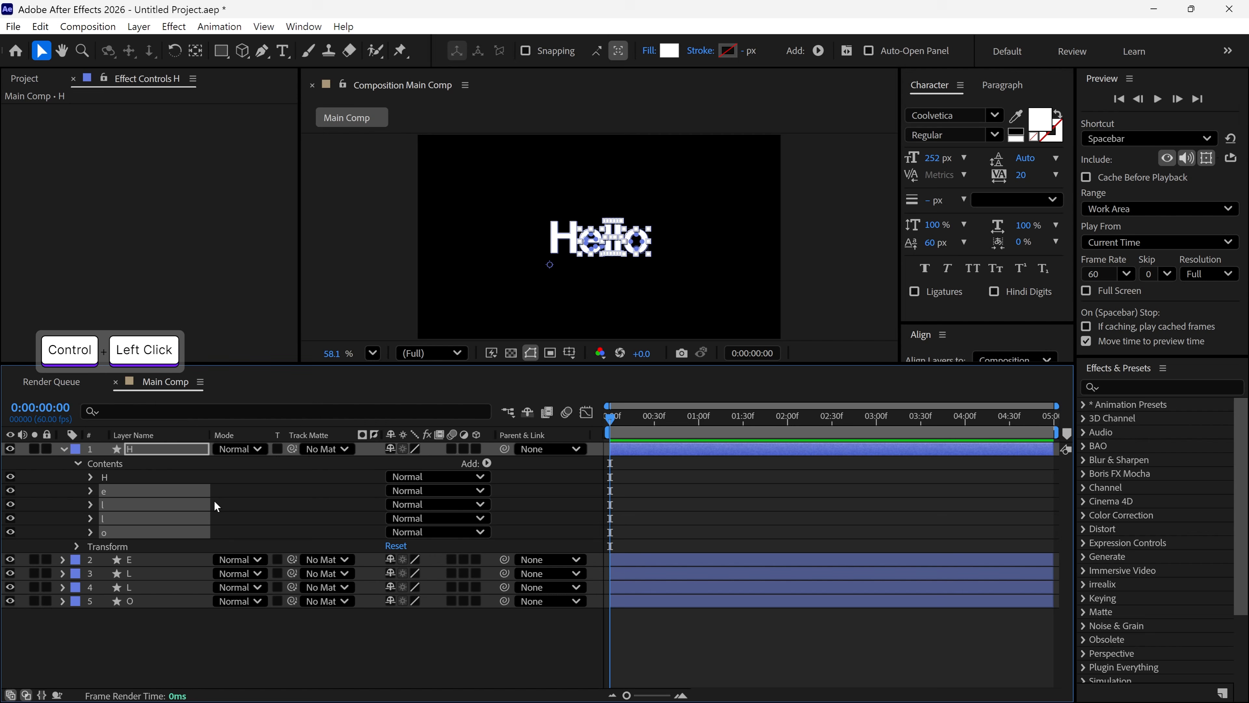
pyautogui.press('Delete')
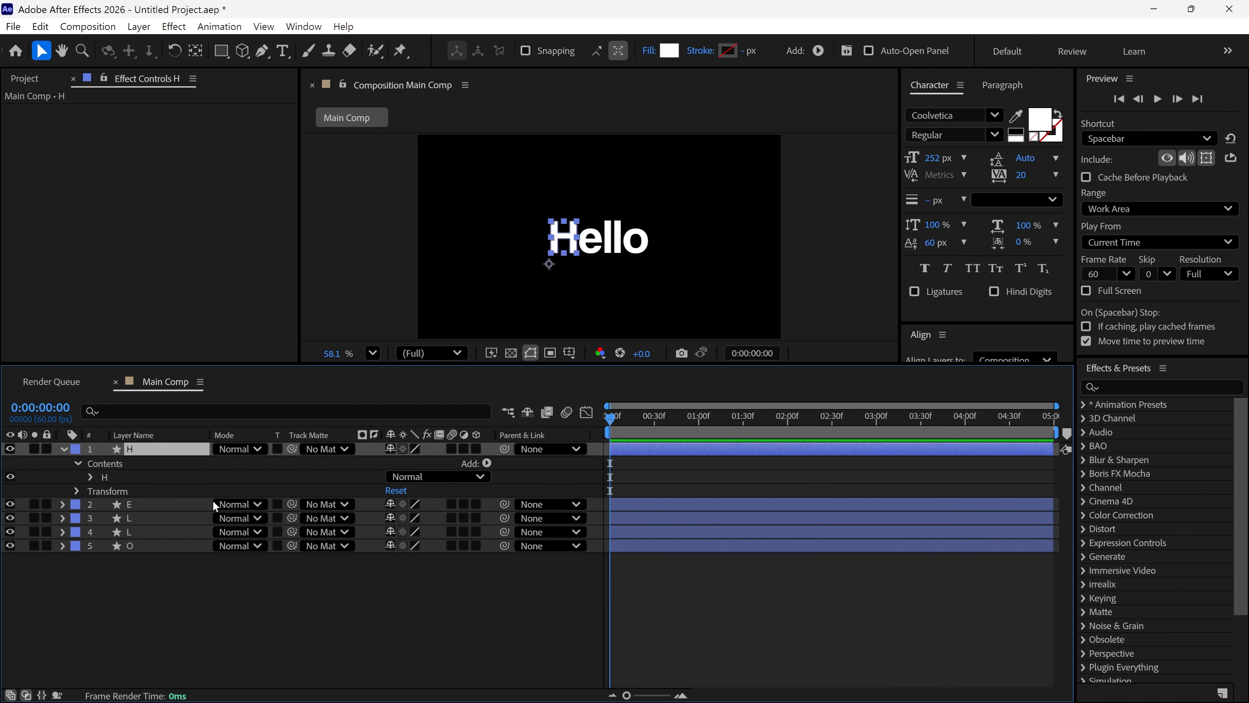
# - Solo the H layer to check its remaining letter, turn solo off again and collapse the layer
pyautogui.click(33, 448)
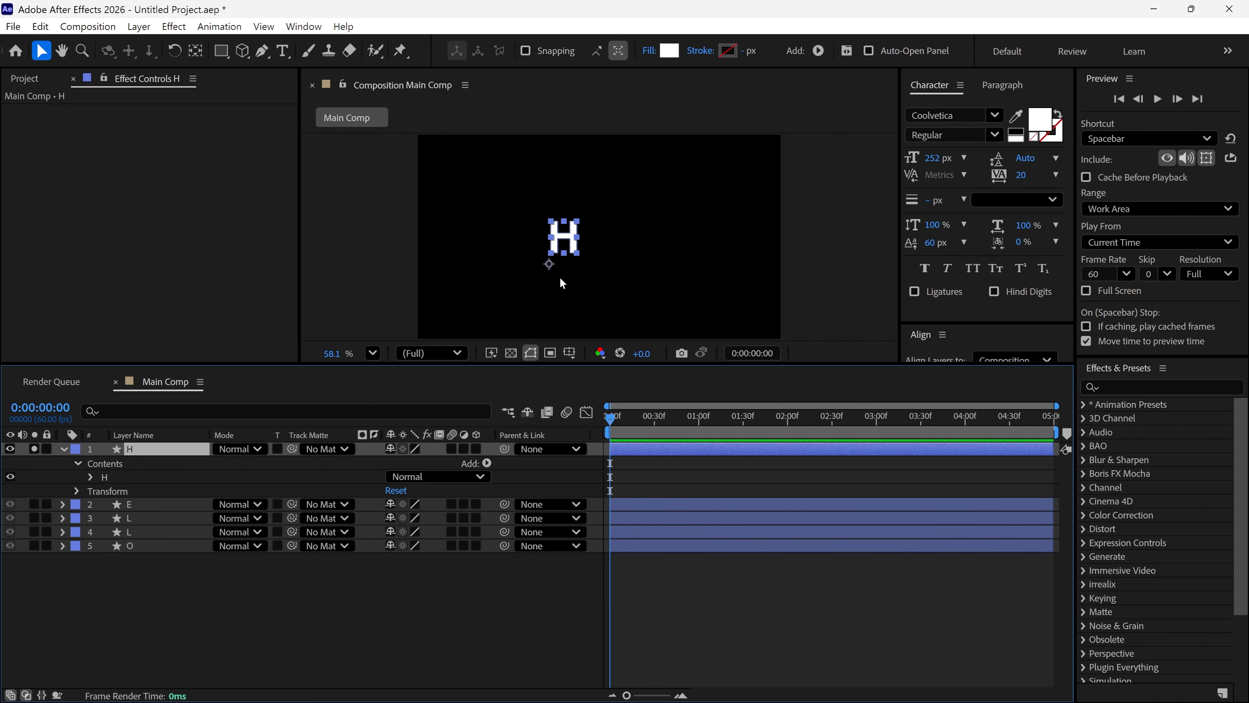
pyautogui.scroll(2, 585, 247)
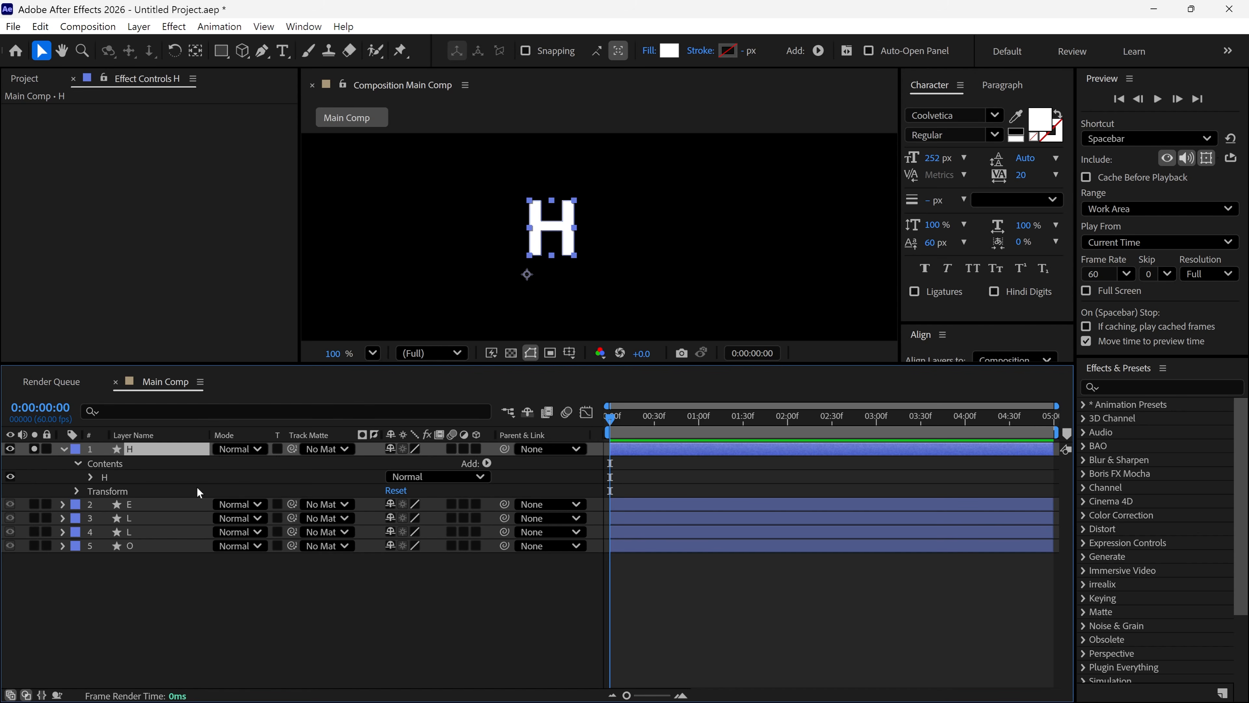
pyautogui.click(33, 450)
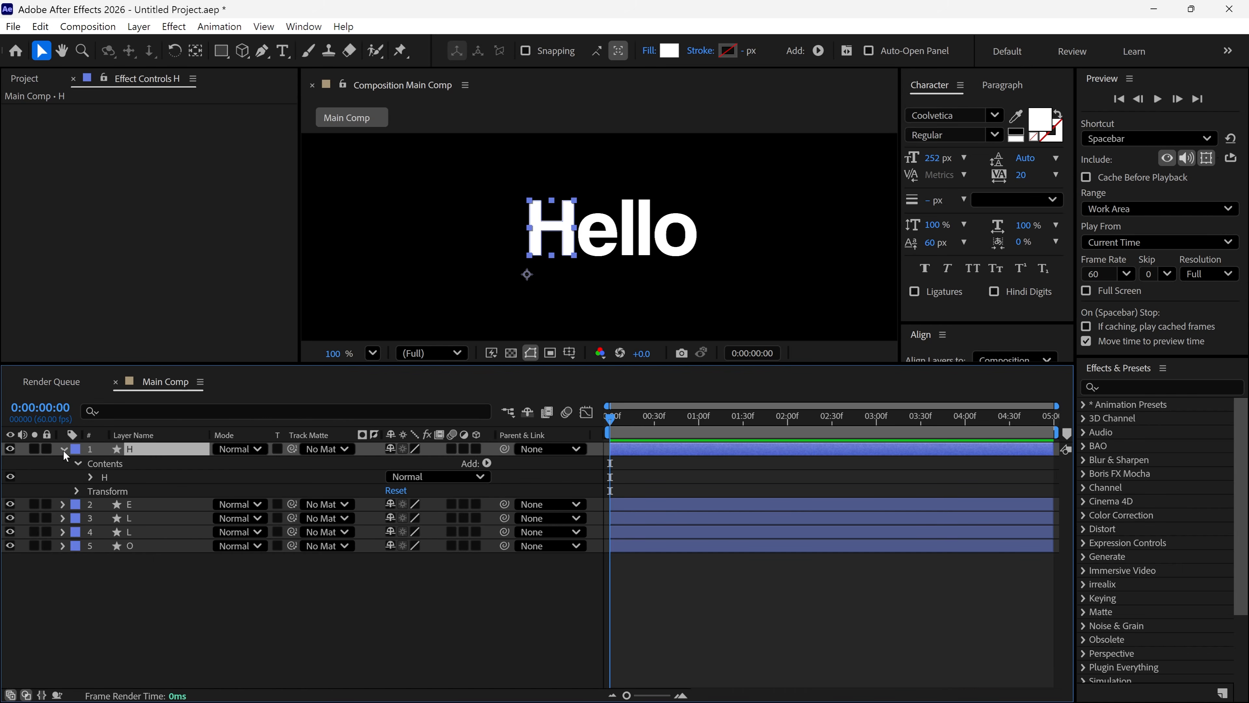
pyautogui.click(63, 449)
# - Delete the H, l, l and o groups from the E layer's contents, and solo and collapse the layer
pyautogui.click(141, 465)
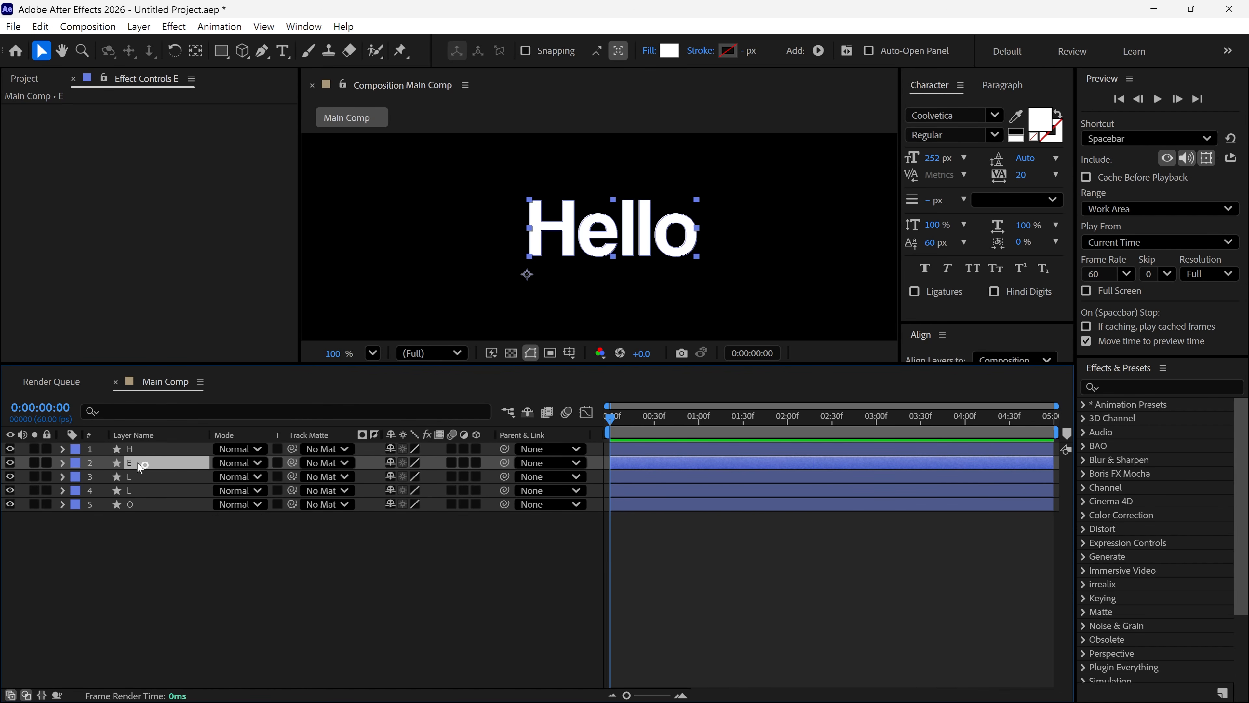
pyautogui.click(63, 463)
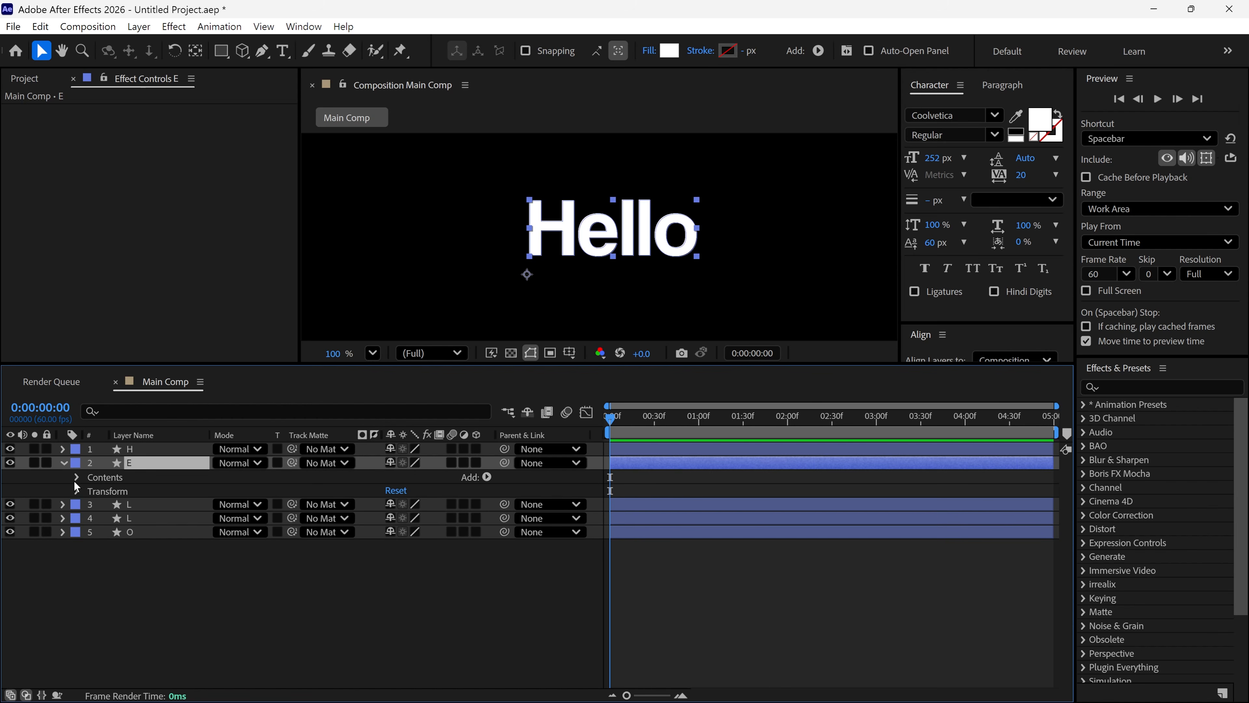
pyautogui.click(77, 477)
pyautogui.click(118, 495)
pyautogui.keyDown('shift'); pyautogui.click(120, 547); pyautogui.keyUp('shift')
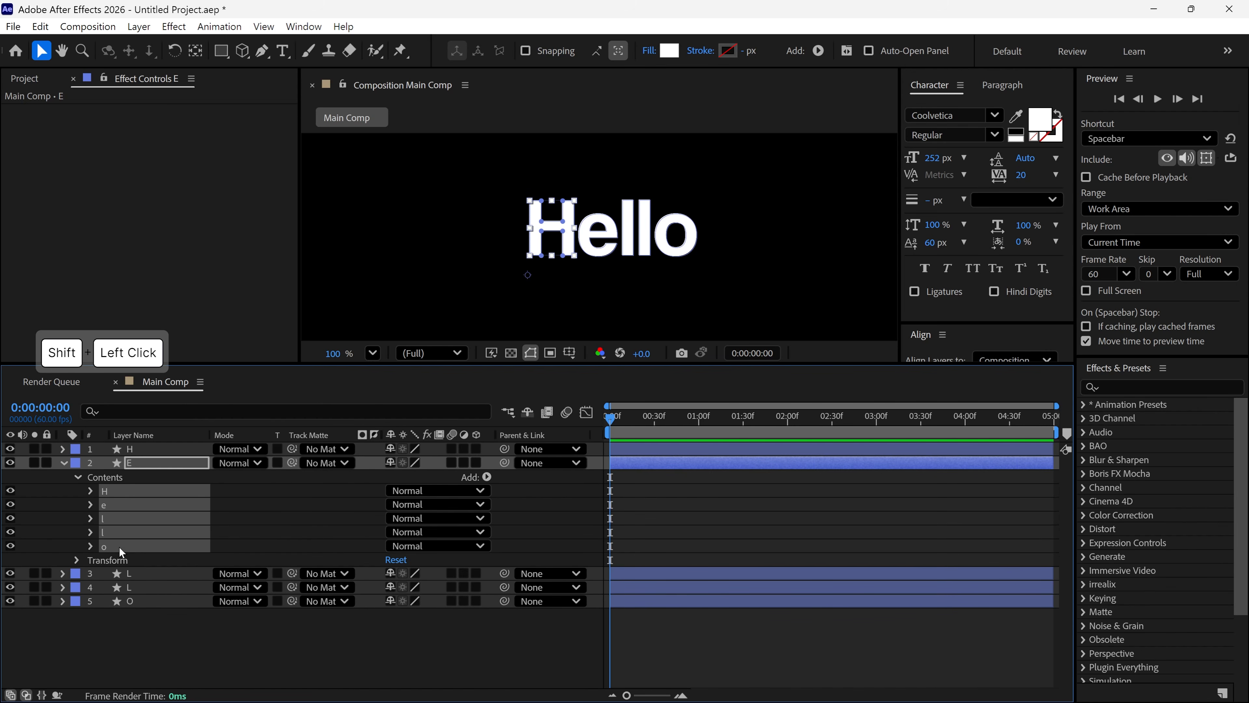
pyautogui.keyDown('ctrl'); pyautogui.click(132, 505); pyautogui.keyUp('ctrl')
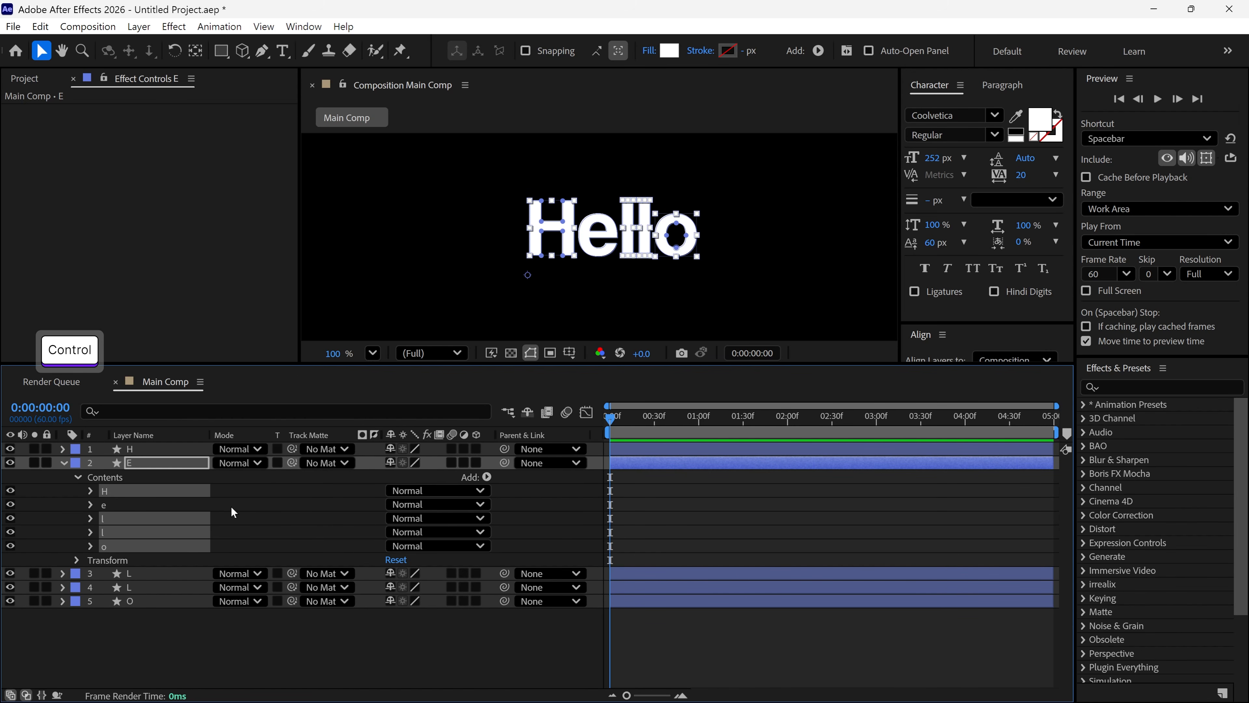
pyautogui.press('Delete')
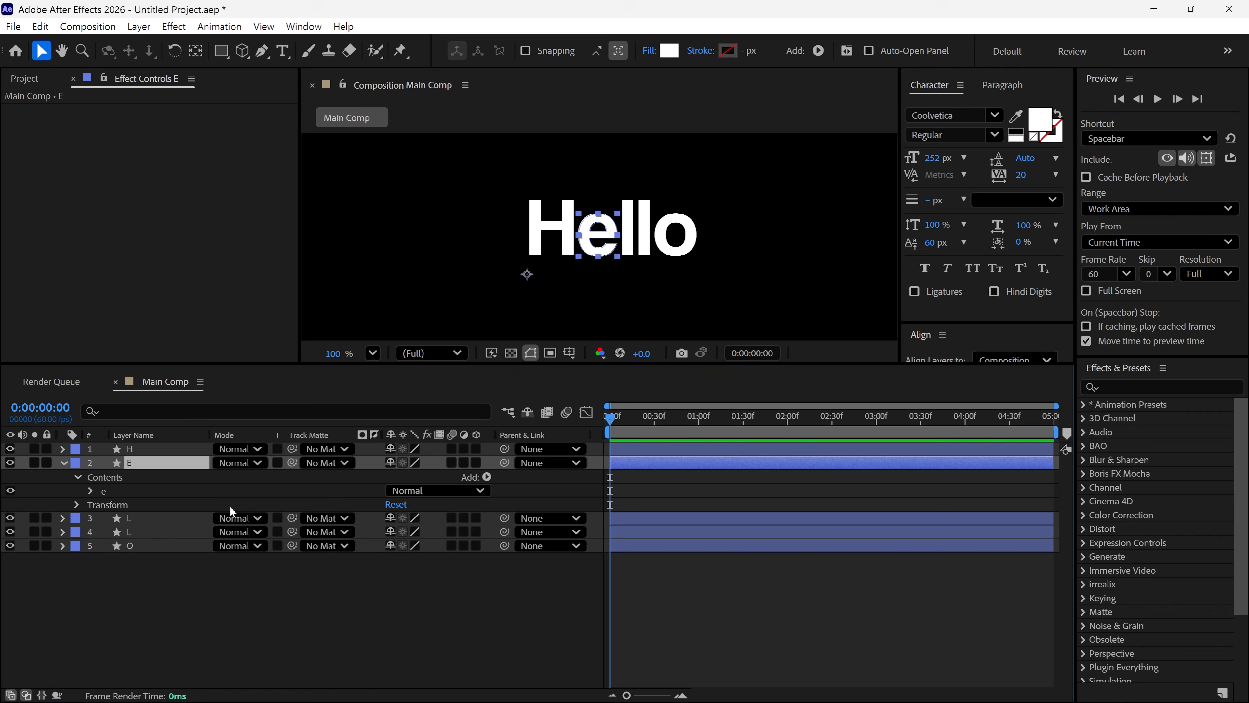
pyautogui.click(33, 463)
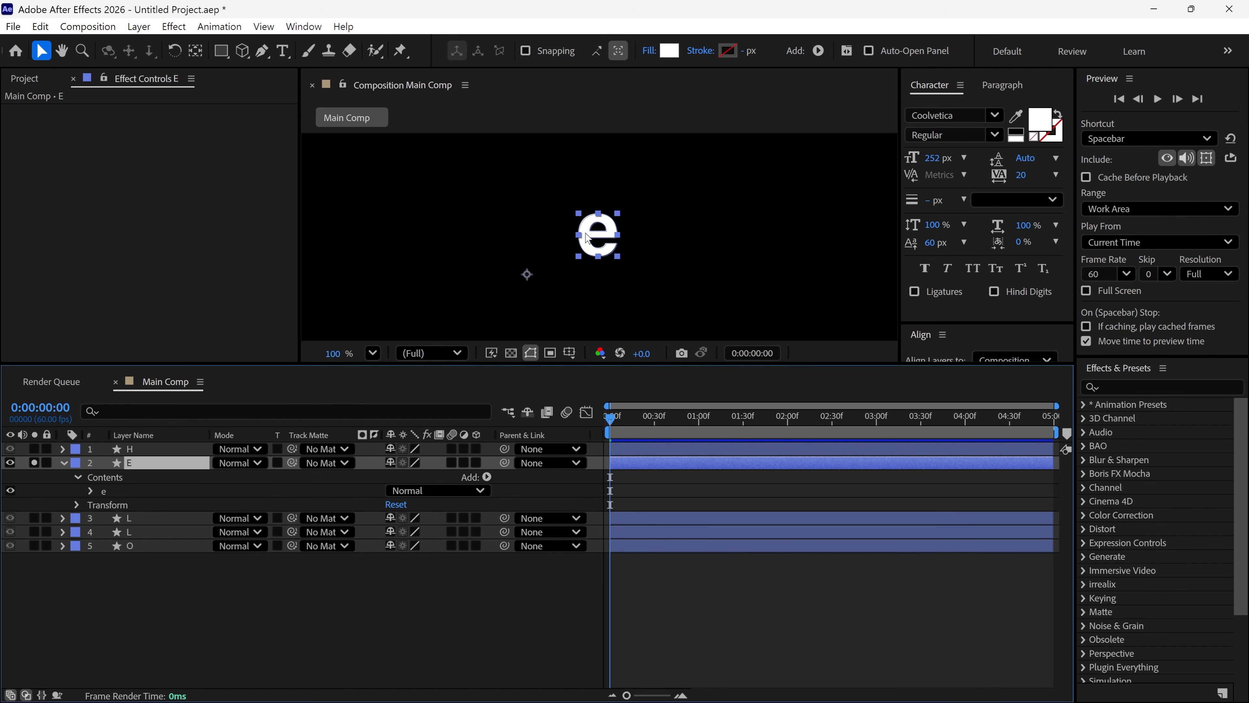
pyautogui.click(64, 463)
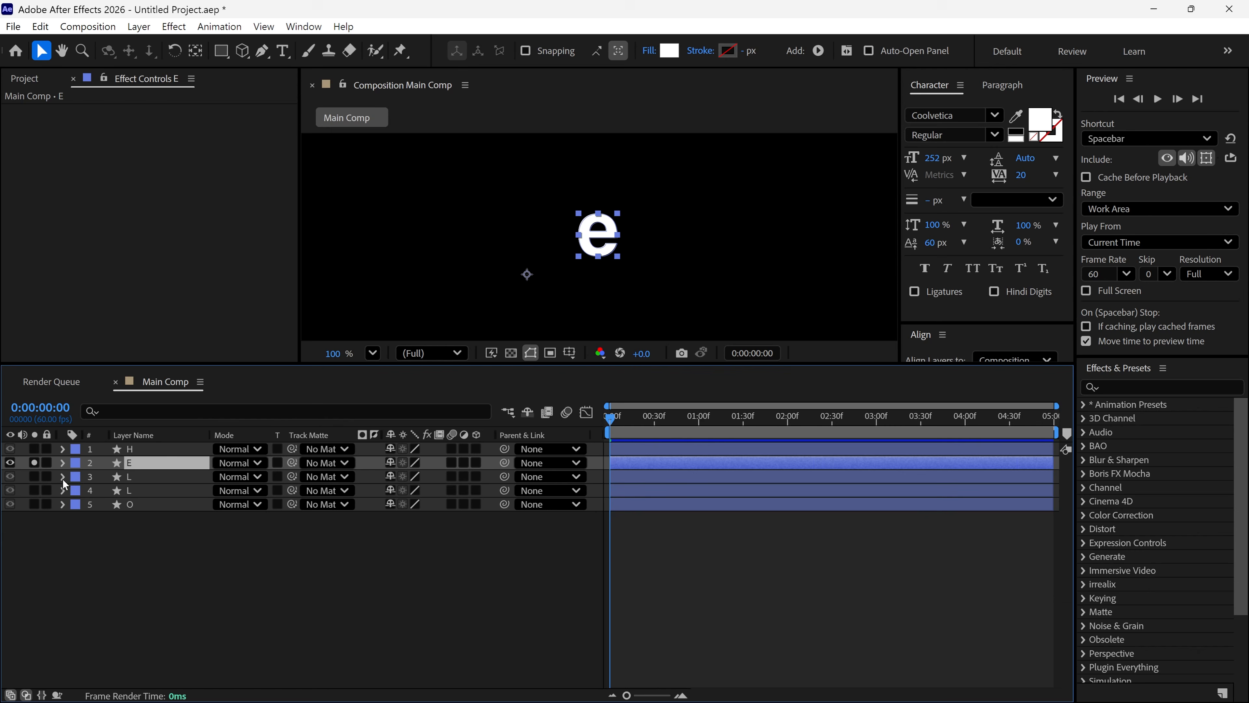
# - Turn off solo for the E layer, delete every group except the first l from the upper L layer's contents, and collapse it
pyautogui.click(64, 478)
pyautogui.click(34, 463)
pyautogui.click(76, 491)
pyautogui.click(114, 507)
pyautogui.hotkey('ctrl', 'a')
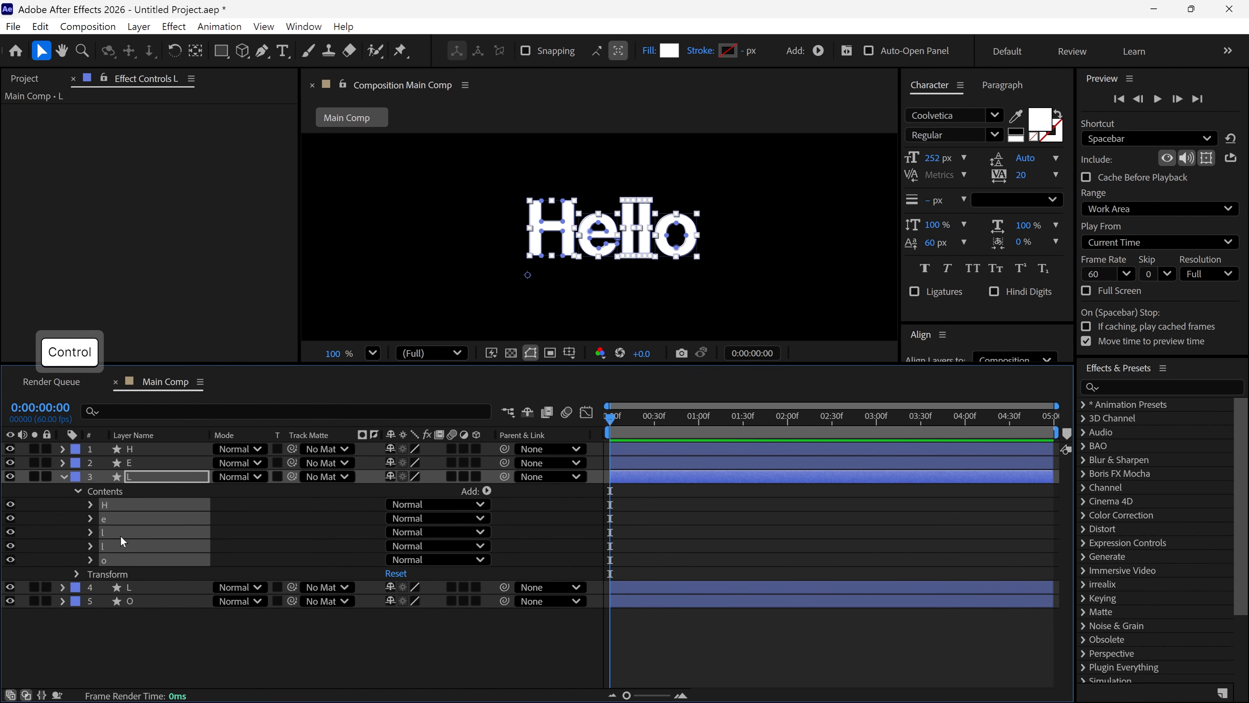
pyautogui.keyDown('ctrl'); pyautogui.click(120, 536); pyautogui.keyUp('ctrl')
pyautogui.press('Delete')
pyautogui.click(64, 477)
# - Delete every group except the second l from the lower L layer's contents, and collapse the layer
pyautogui.click(62, 492)
pyautogui.click(77, 505)
pyautogui.click(108, 519)
pyautogui.hotkey('ctrl', 'a')
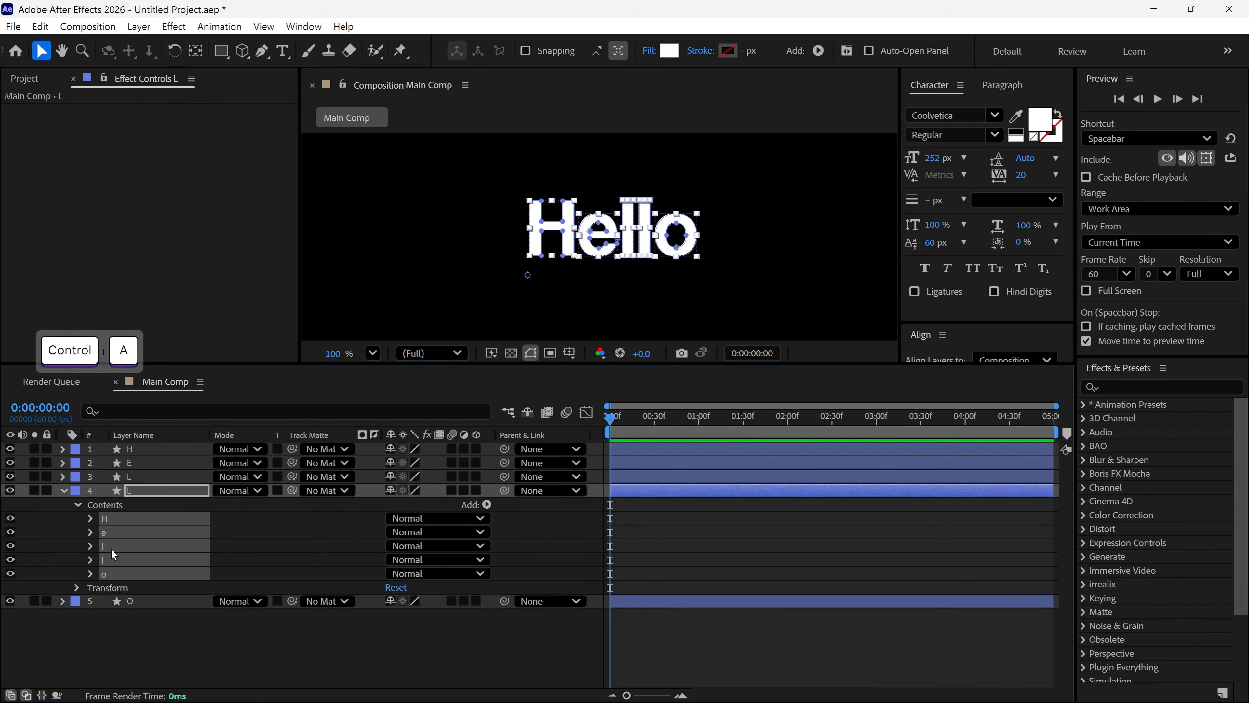
pyautogui.keyDown('ctrl'); pyautogui.click(105, 556); pyautogui.keyUp('ctrl')
pyautogui.press('Delete')
pyautogui.click(63, 491)
# - Delete the H, e, l and l groups from the O layer's contents, keeping only the o group, and collapse the layer
pyautogui.click(62, 504)
pyautogui.click(77, 519)
pyautogui.click(108, 532)
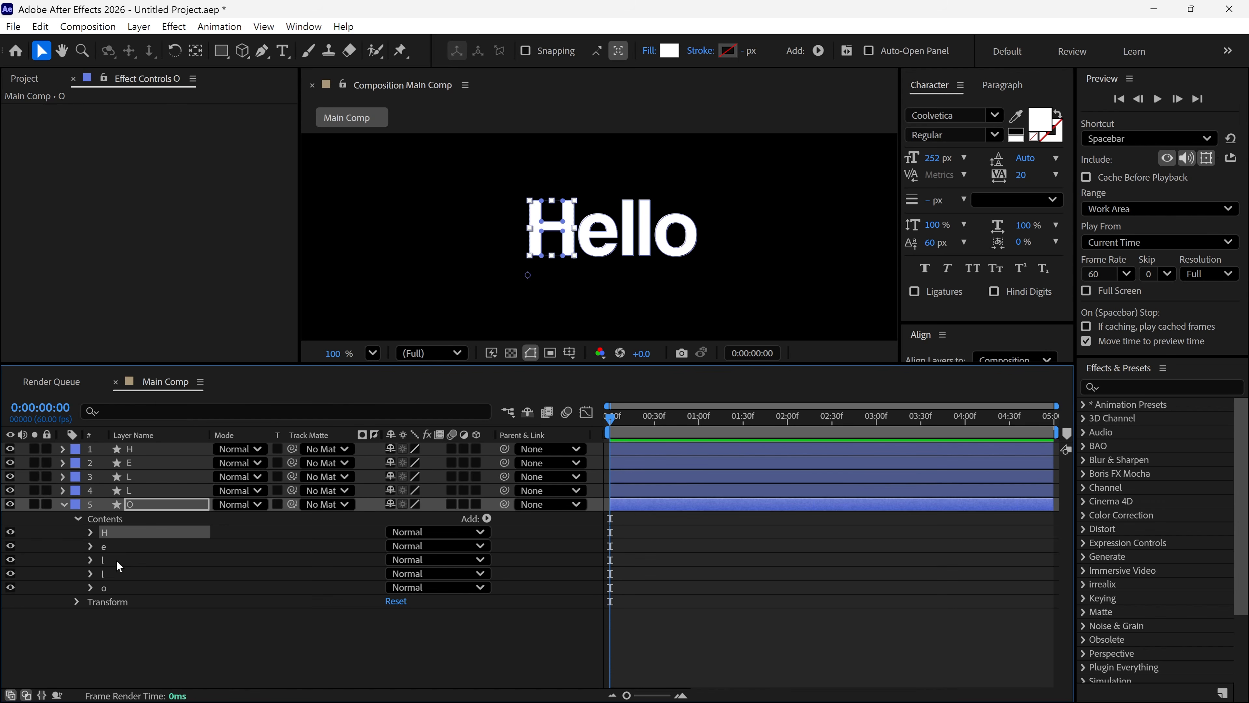
pyautogui.keyDown('shift'); pyautogui.click(105, 570); pyautogui.keyUp('shift')
pyautogui.press('Delete')
pyautogui.press('u')
# - Enlarge the composition view, solo the H layer with its anchor point centered, and lock the other four letter layers
pyautogui.moveTo(698, 364); pyautogui.dragTo(690, 443)
pyautogui.click(548, 270)
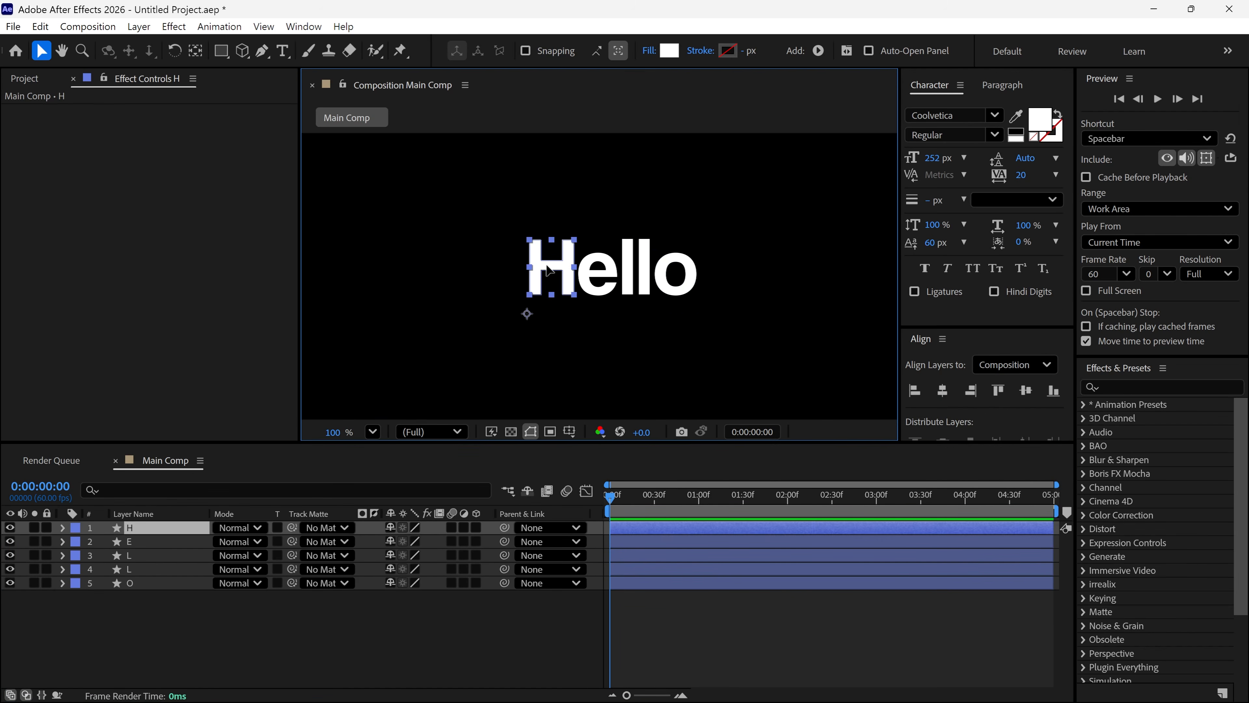
pyautogui.click(37, 528)
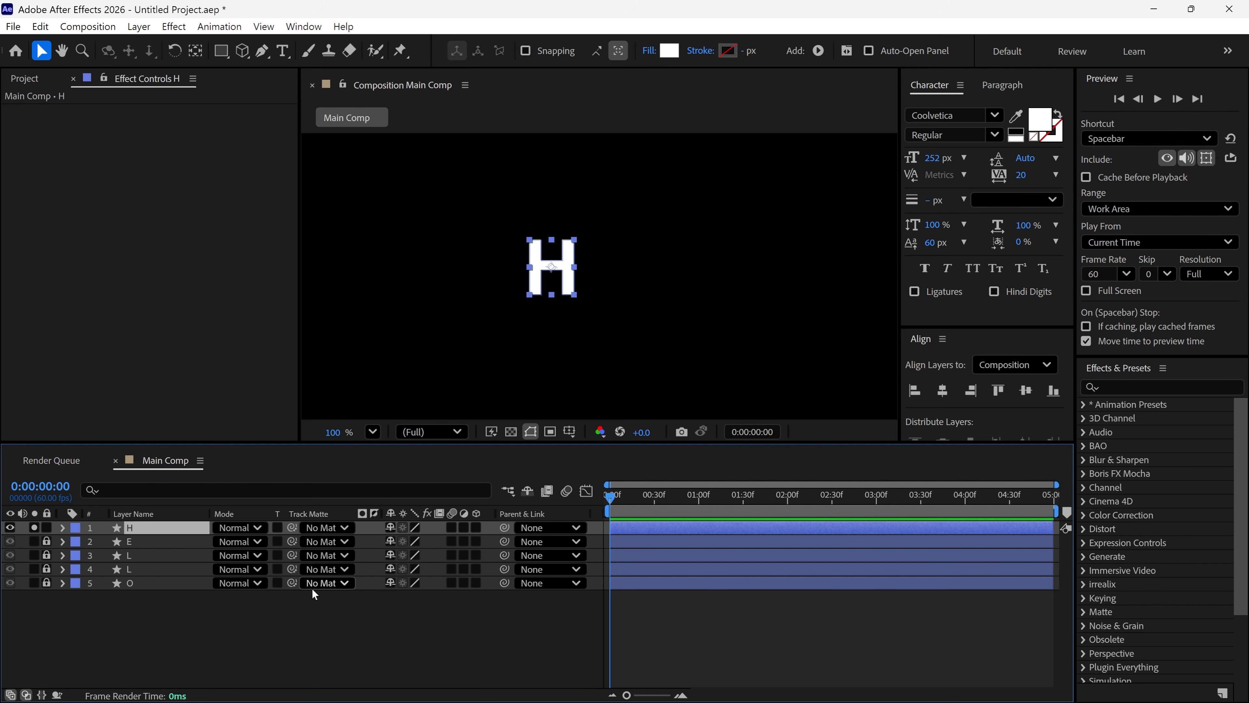
# - Filter the timeline properties by "path" and set a Path keyframe for the H at 0:00:02:00
pyautogui.click(177, 489)
pyautogui.write('path')
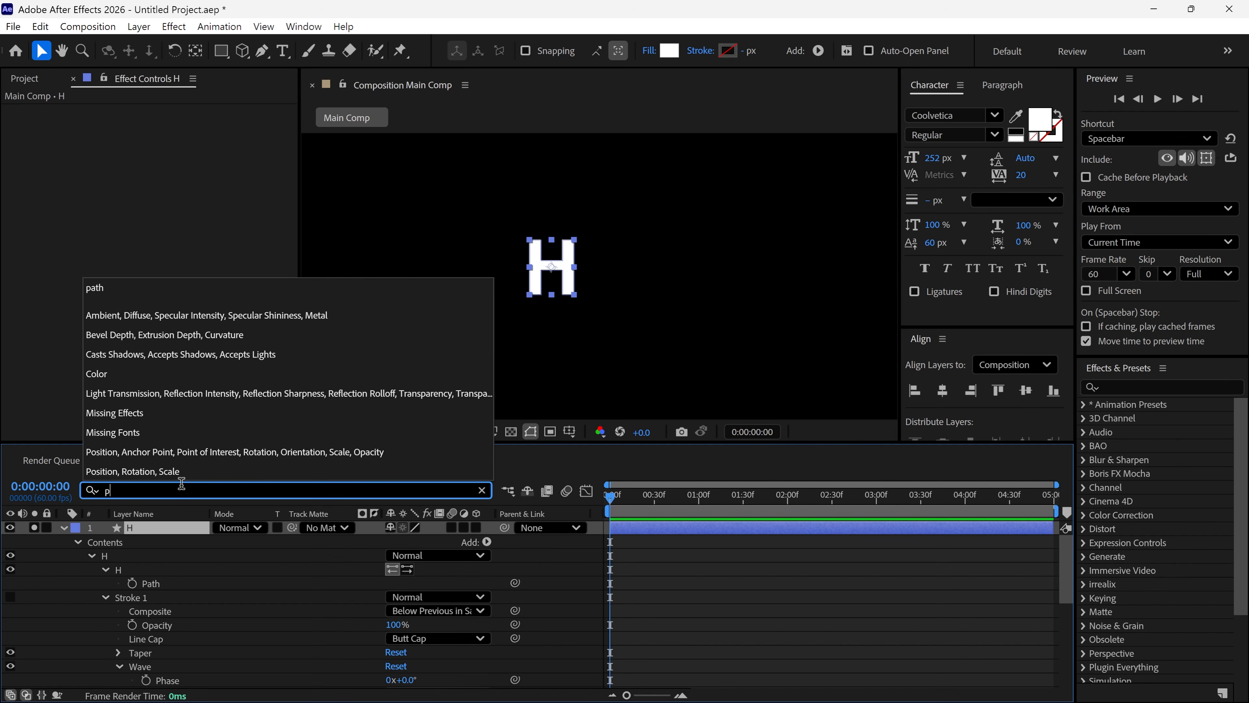
pyautogui.click(206, 559)
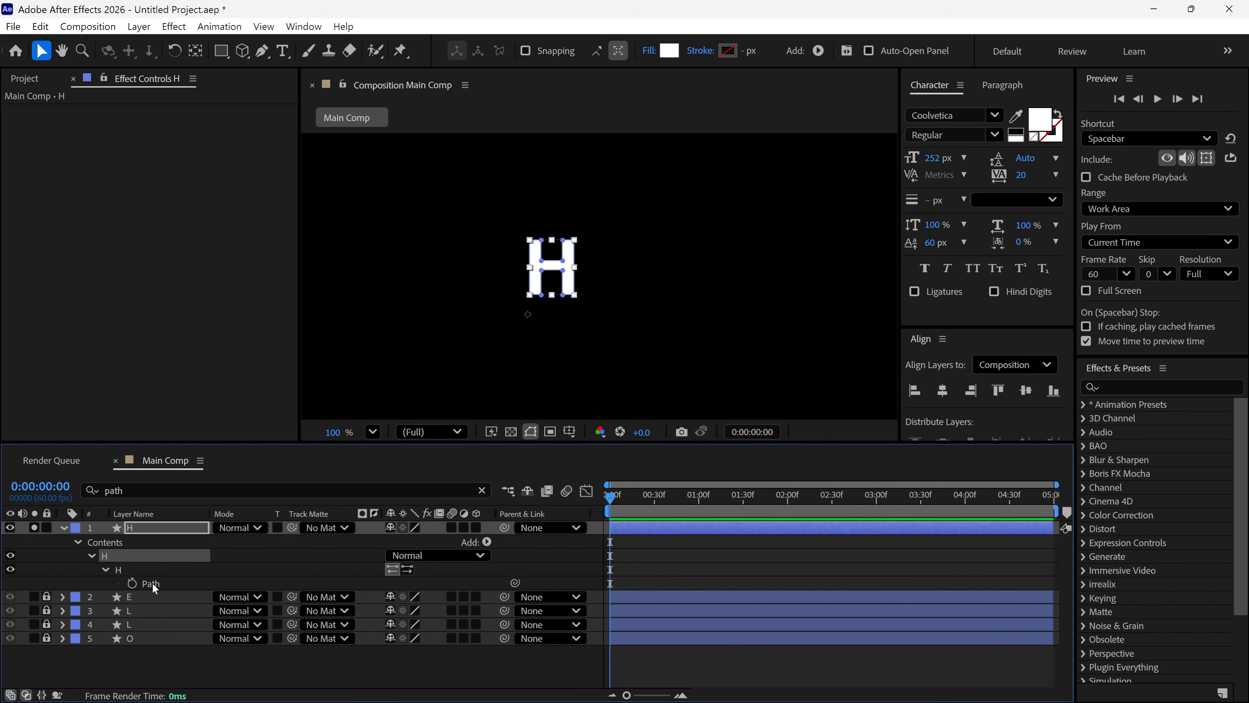
pyautogui.moveTo(621, 502); pyautogui.dragTo(788, 514)
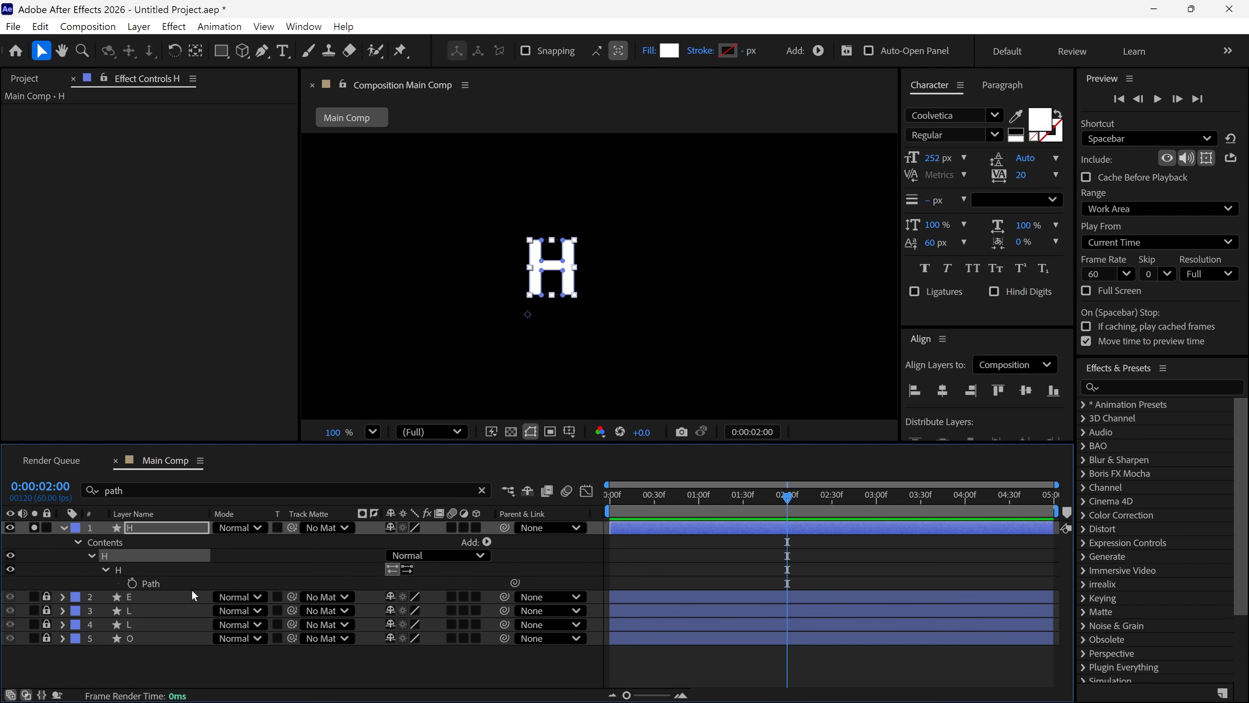
pyautogui.click(132, 583)
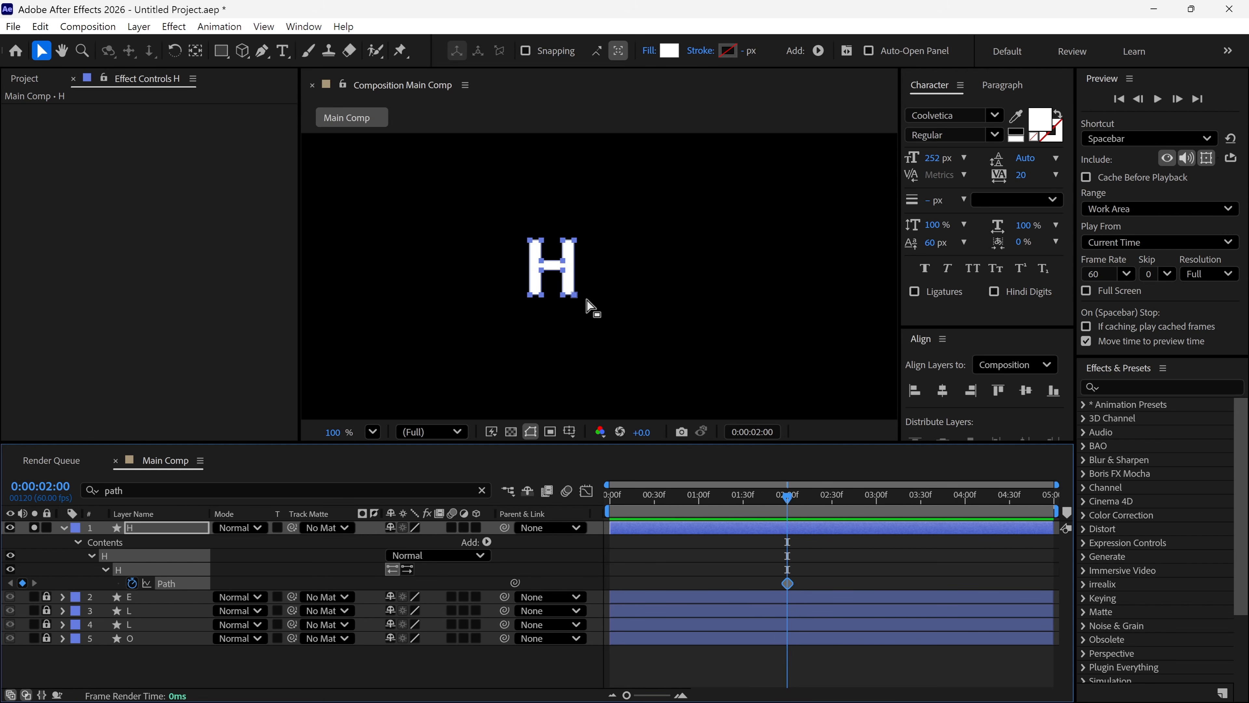
# - At 0:00:00:00, move the whole H path horizontally out of the frame past the composition's left edge
pyautogui.moveTo(763, 507); pyautogui.dragTo(595, 517)
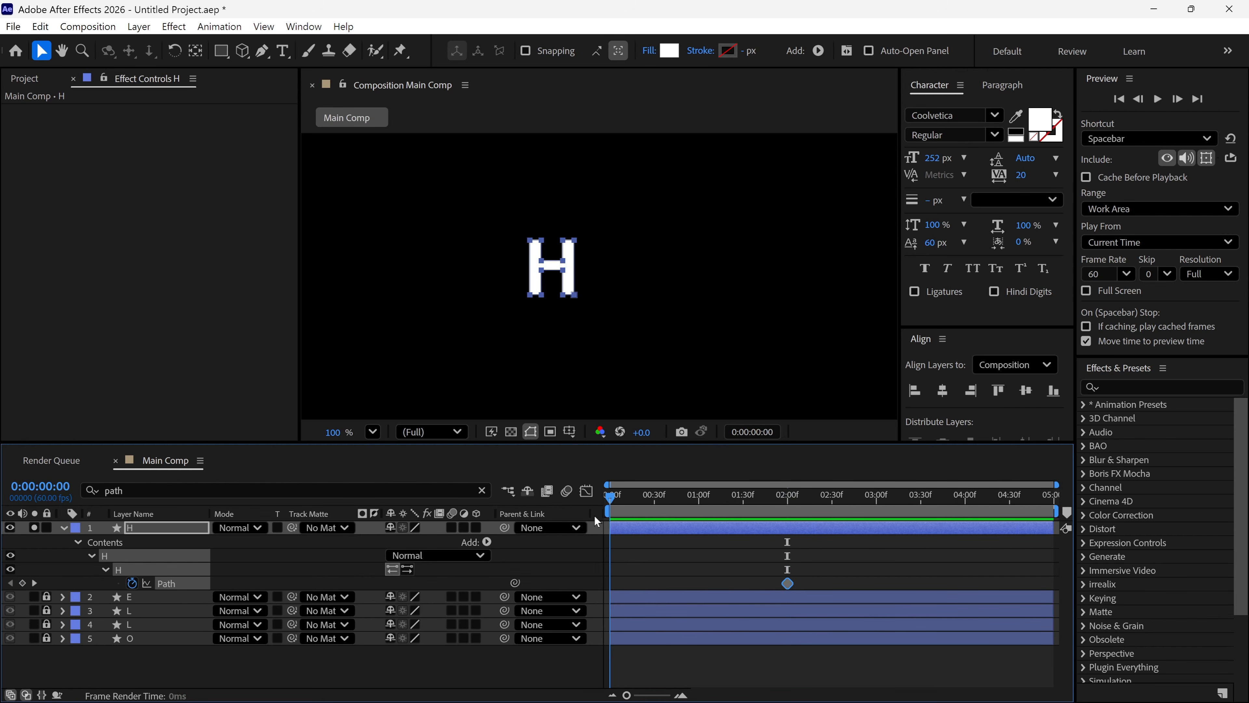
pyautogui.hotkey('shift', '/')
pyautogui.click(165, 528)
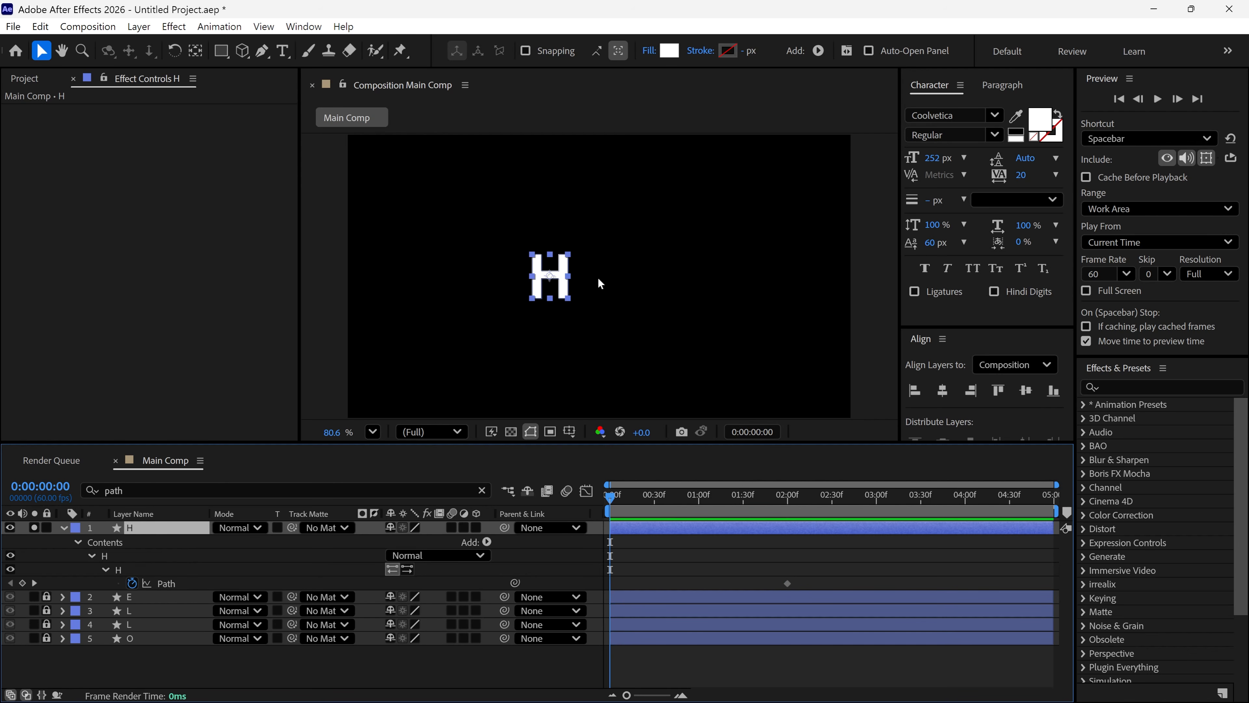
pyautogui.press('g')
pyautogui.scroll(3, 568, 281)
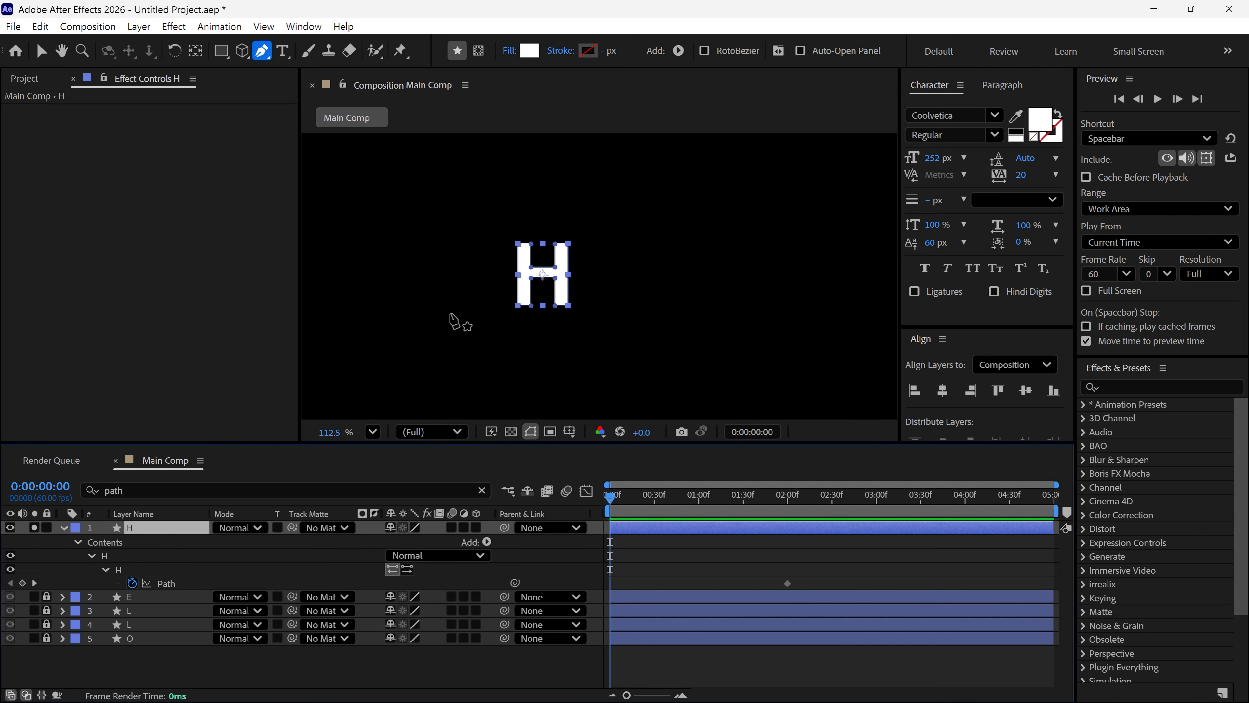
pyautogui.scroll(-3, 538, 289)
pyautogui.moveTo(537, 289); pyautogui.dragTo(308, 289)
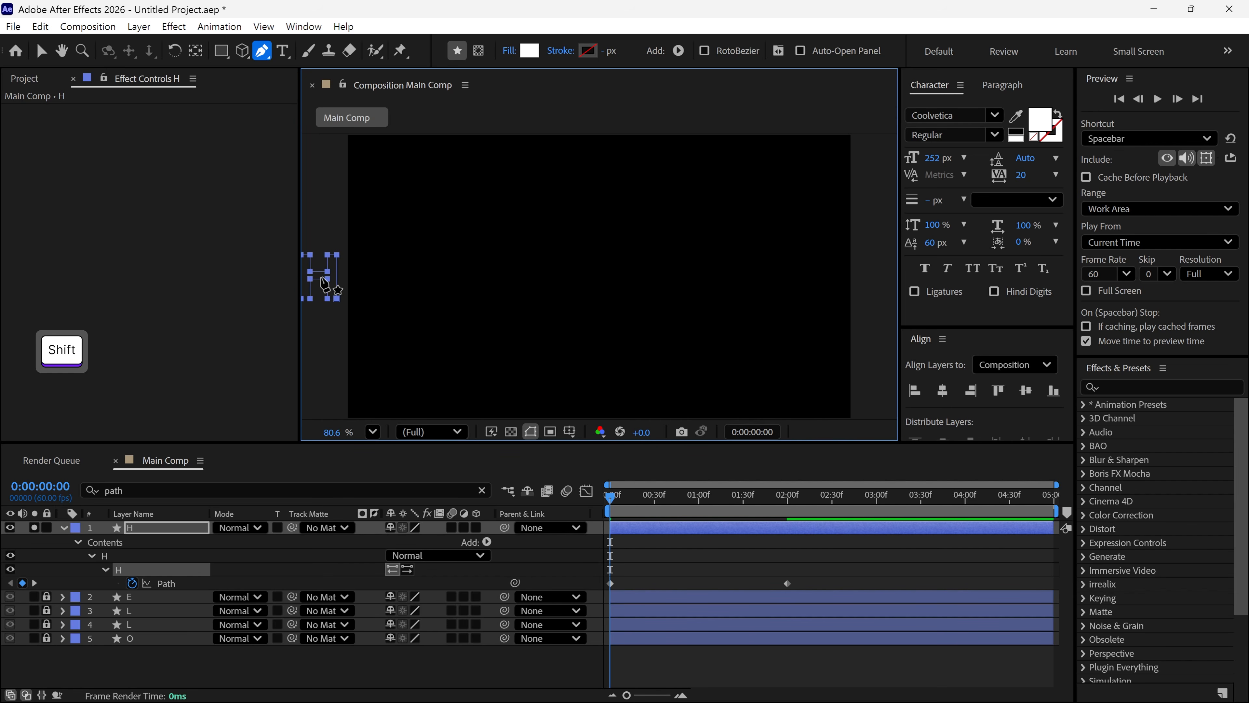
# - Copy the Path keyframe from 0:00:02:00 and paste it at 0:00:00:30
pyautogui.moveTo(611, 499); pyautogui.dragTo(656, 535)
pyautogui.moveTo(808, 574); pyautogui.dragTo(773, 591)
pyautogui.hotkey('ctrl', 'c')
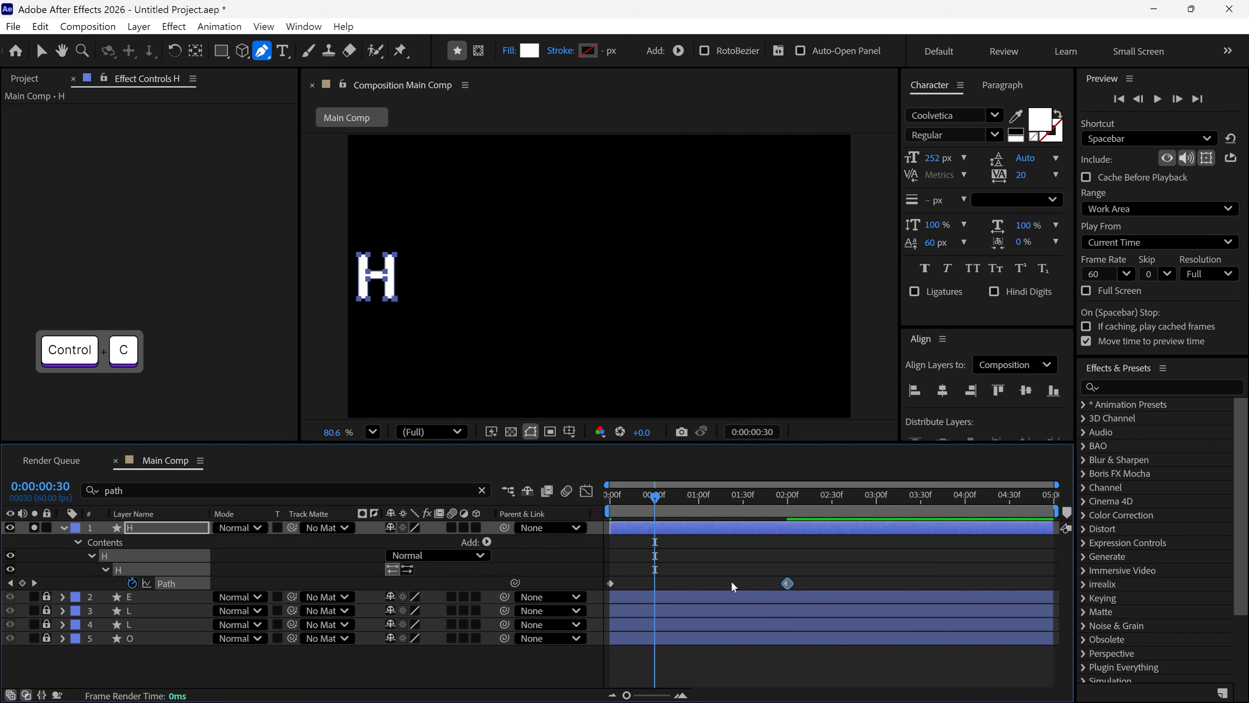
pyautogui.hotkey('ctrl', 'v')
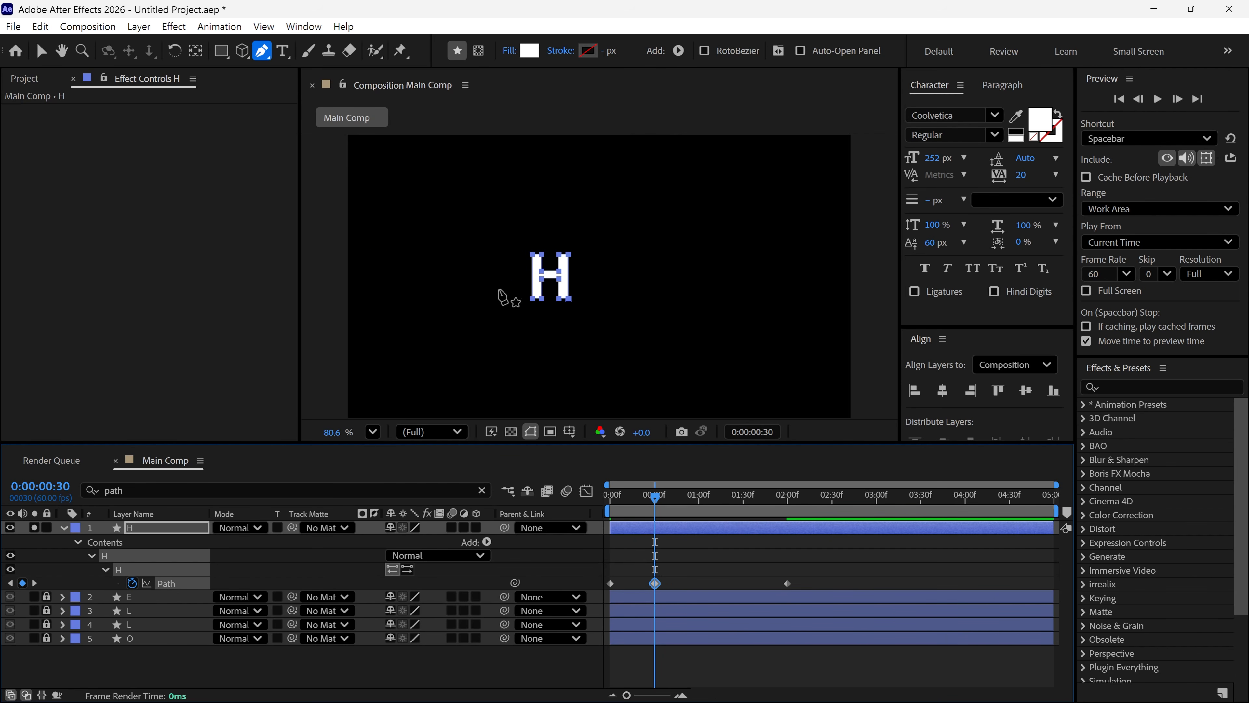
# - At 0:00:00:30, stretch the H's left stem far to the left with its right stem in place, and check the motion
pyautogui.click(188, 533)
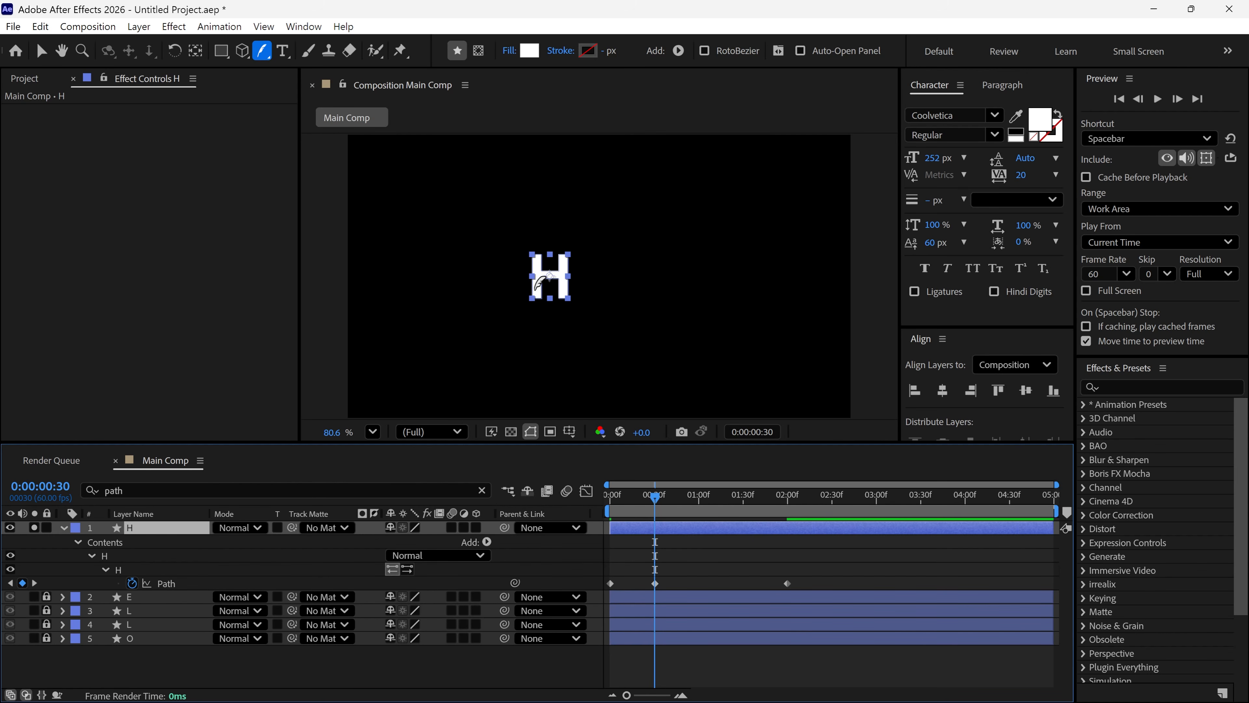
pyautogui.scroll(3, 538, 284)
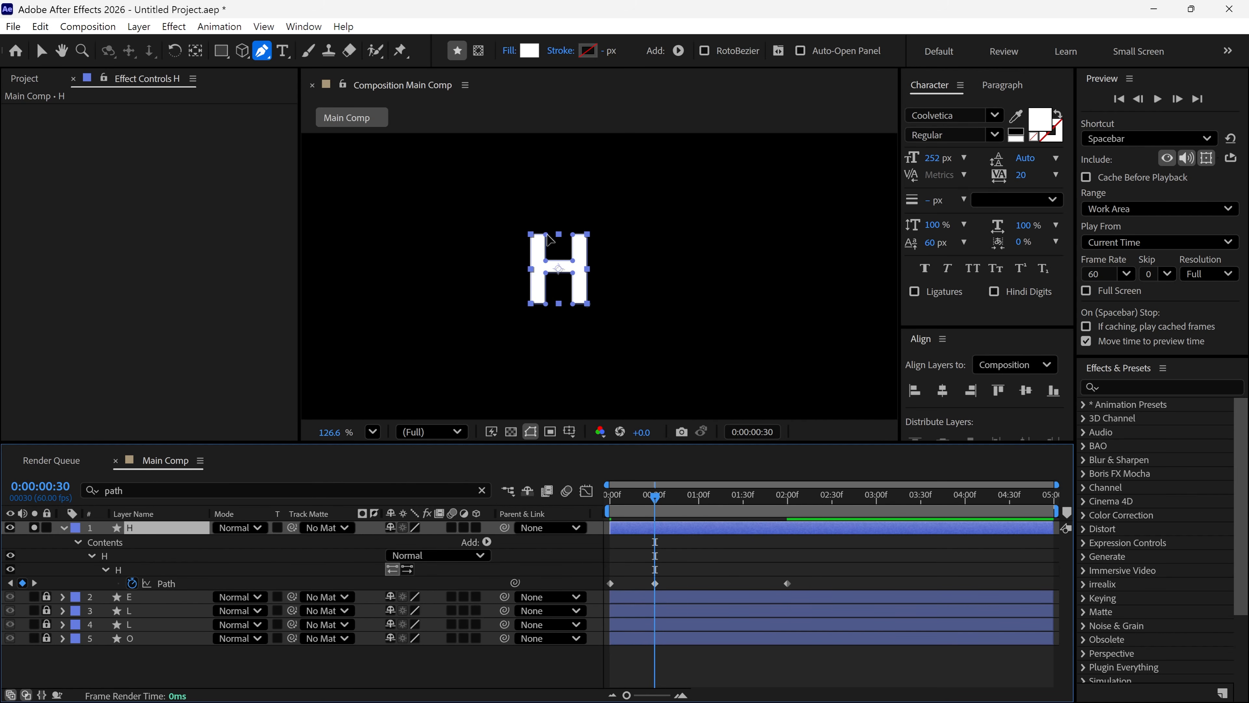
pyautogui.keyDown('alt'); pyautogui.moveTo(497, 223); pyautogui.dragTo(560, 329); pyautogui.keyUp('alt')
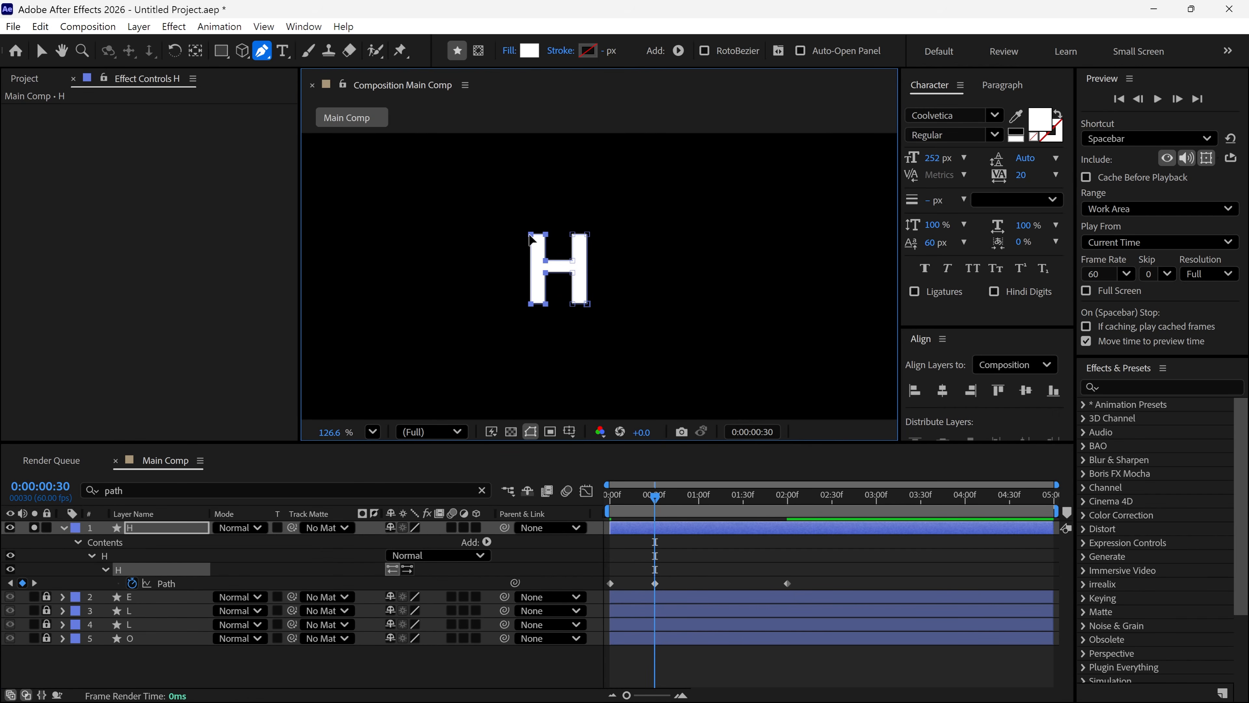
pyautogui.keyDown('shift'); pyautogui.moveTo(531, 240); pyautogui.dragTo(341, 240); pyautogui.keyUp('shift')
pyautogui.hotkey('shift', '/')
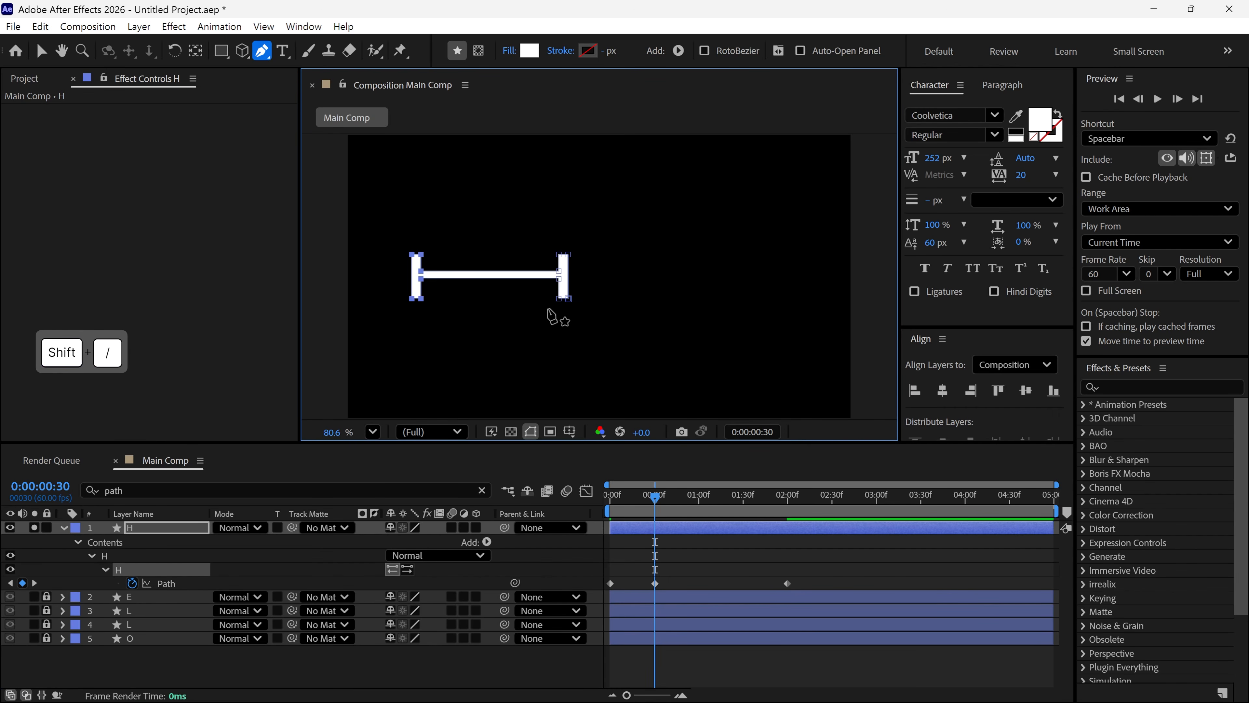
pyautogui.press('space')
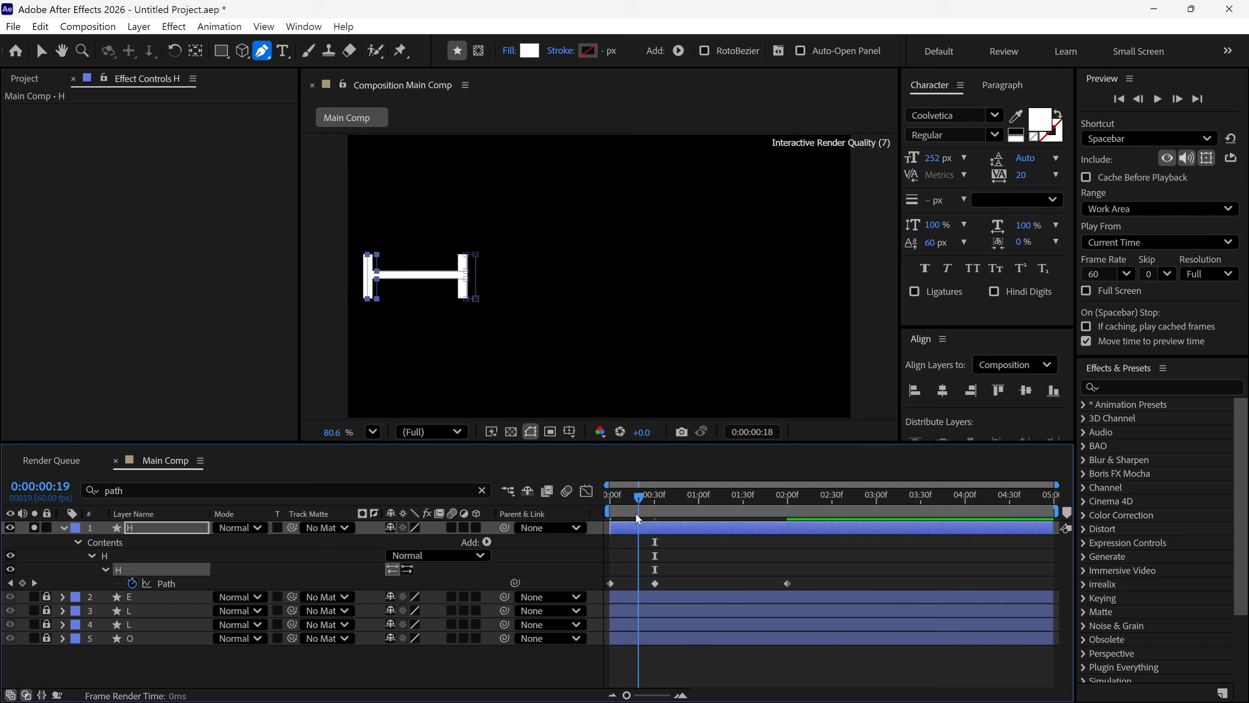
# - Copy the Path keyframe from 0:00:02:00 and paste it at 0:00:01:00
pyautogui.moveTo(800, 570); pyautogui.dragTo(760, 604)
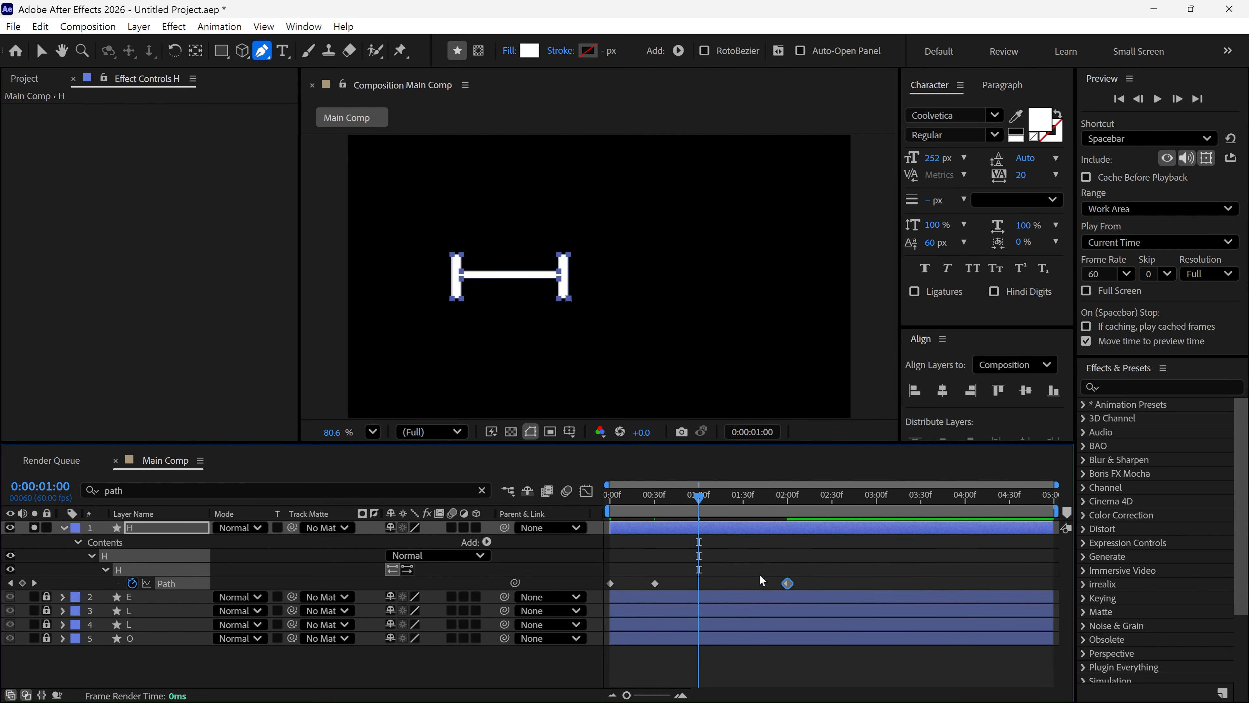
pyautogui.hotkey('ctrl', 'c')
pyautogui.hotkey('ctrl', 'v')
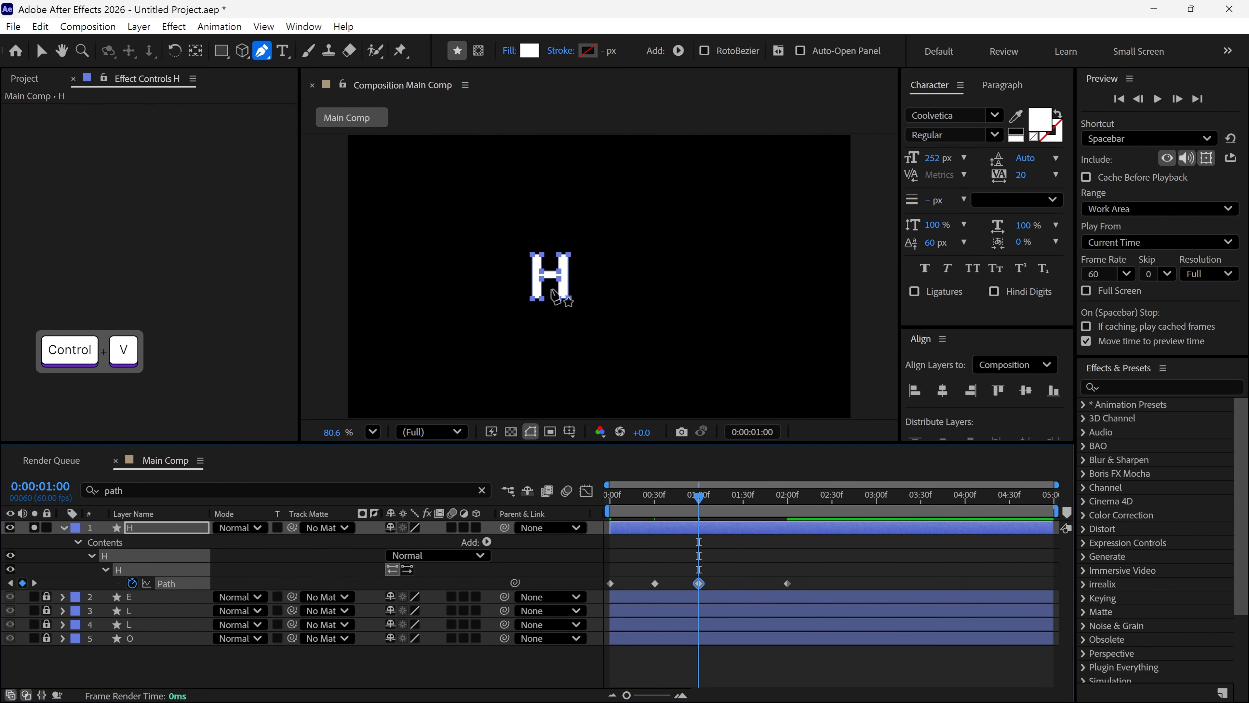
# - At 0:00:01:00, move all points of the H's left stem slightly right to squeeze the letter
pyautogui.scroll(4, 549, 295)
pyautogui.click(186, 527)
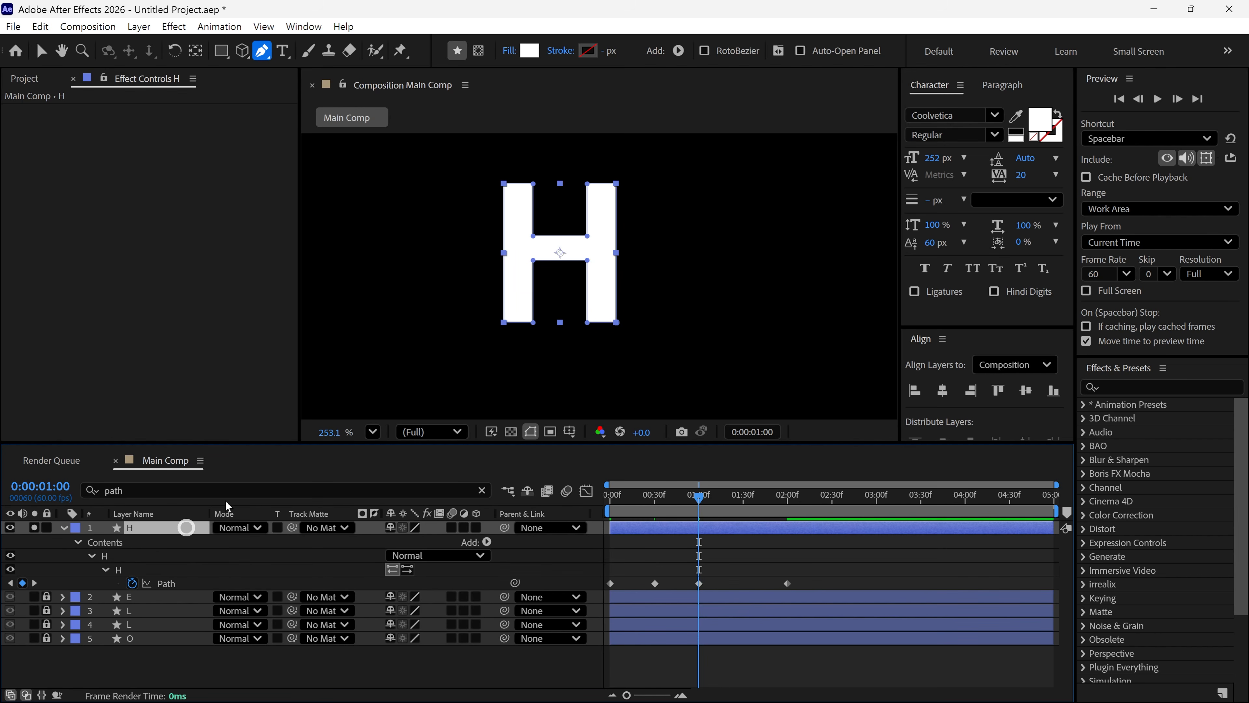
pyautogui.click(533, 260)
pyautogui.moveTo(475, 167); pyautogui.dragTo(553, 313)
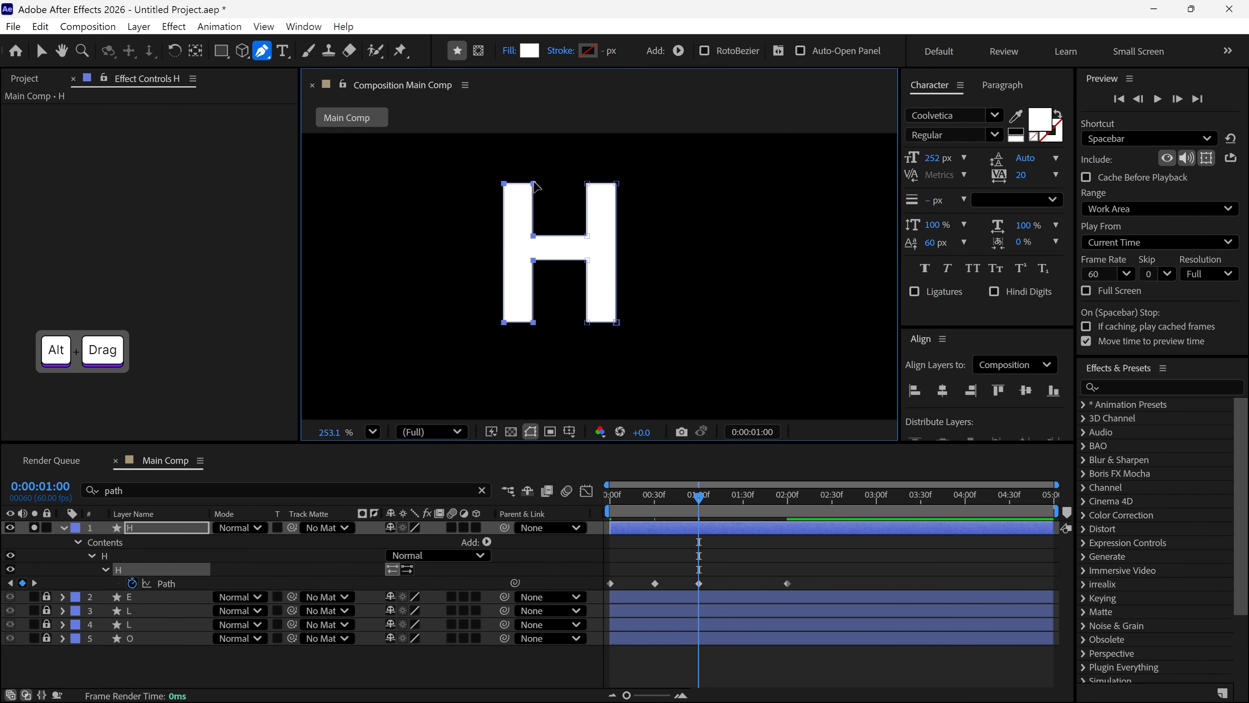
pyautogui.moveTo(533, 183); pyautogui.dragTo(547, 184)
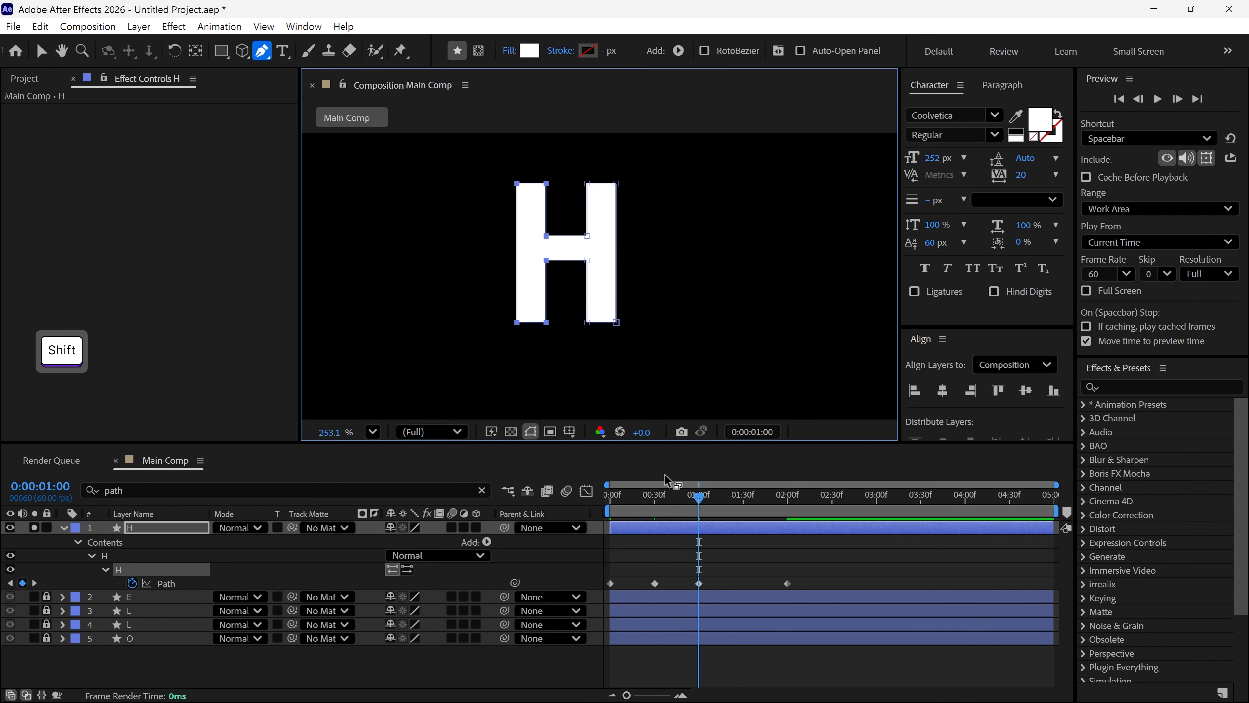
# - At 0:00:01:24, move the H's left stem slightly left to widen the letter, and preview the animation from the start
pyautogui.moveTo(698, 496); pyautogui.dragTo(734, 499)
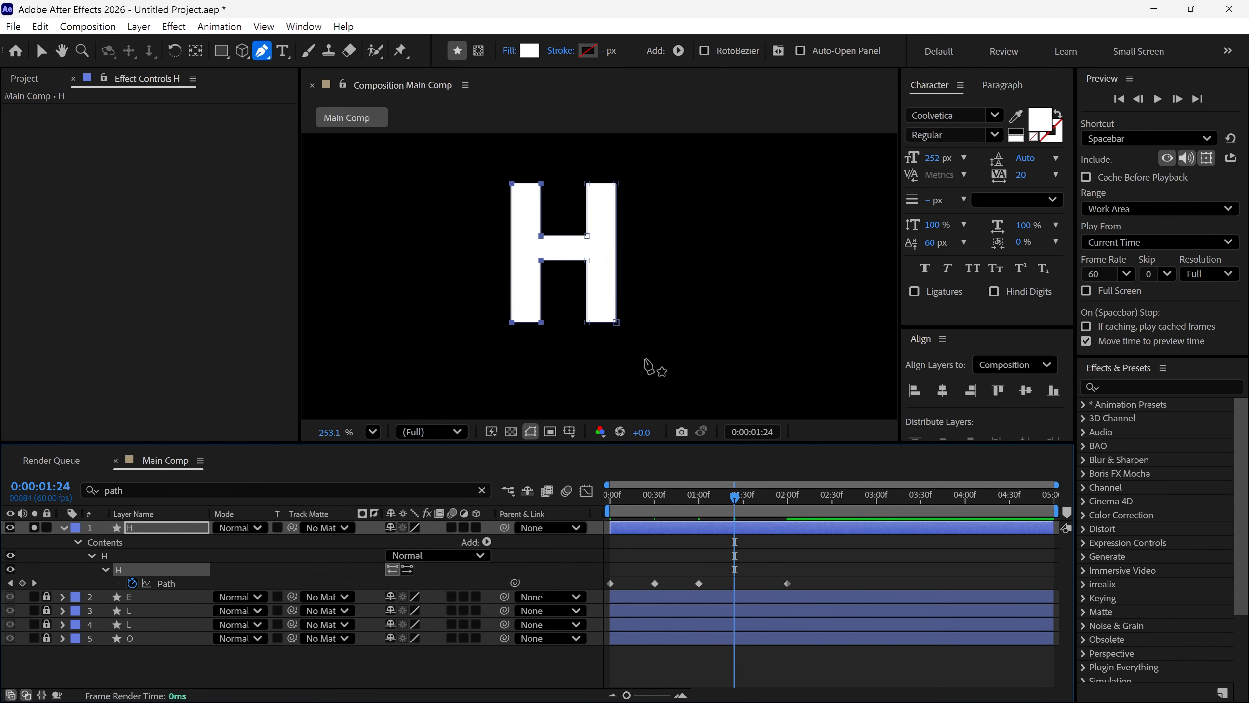
pyautogui.moveTo(542, 185); pyautogui.dragTo(523, 188)
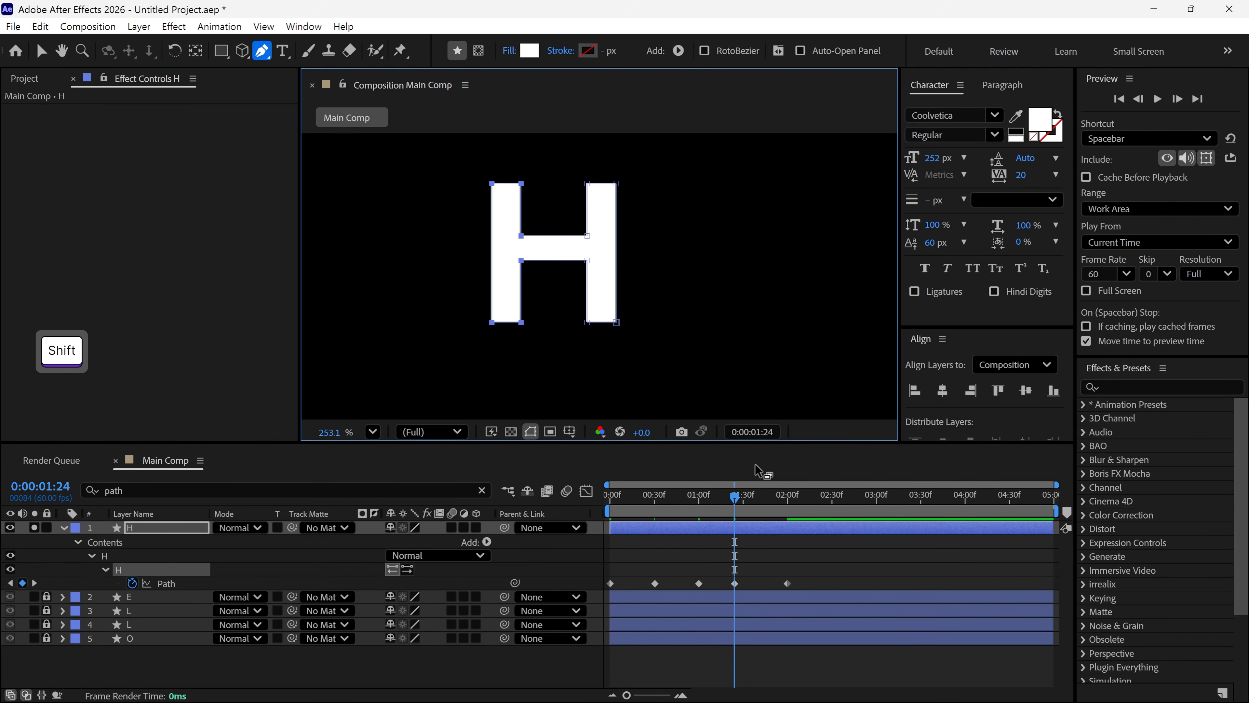
pyautogui.moveTo(736, 502); pyautogui.dragTo(600, 523)
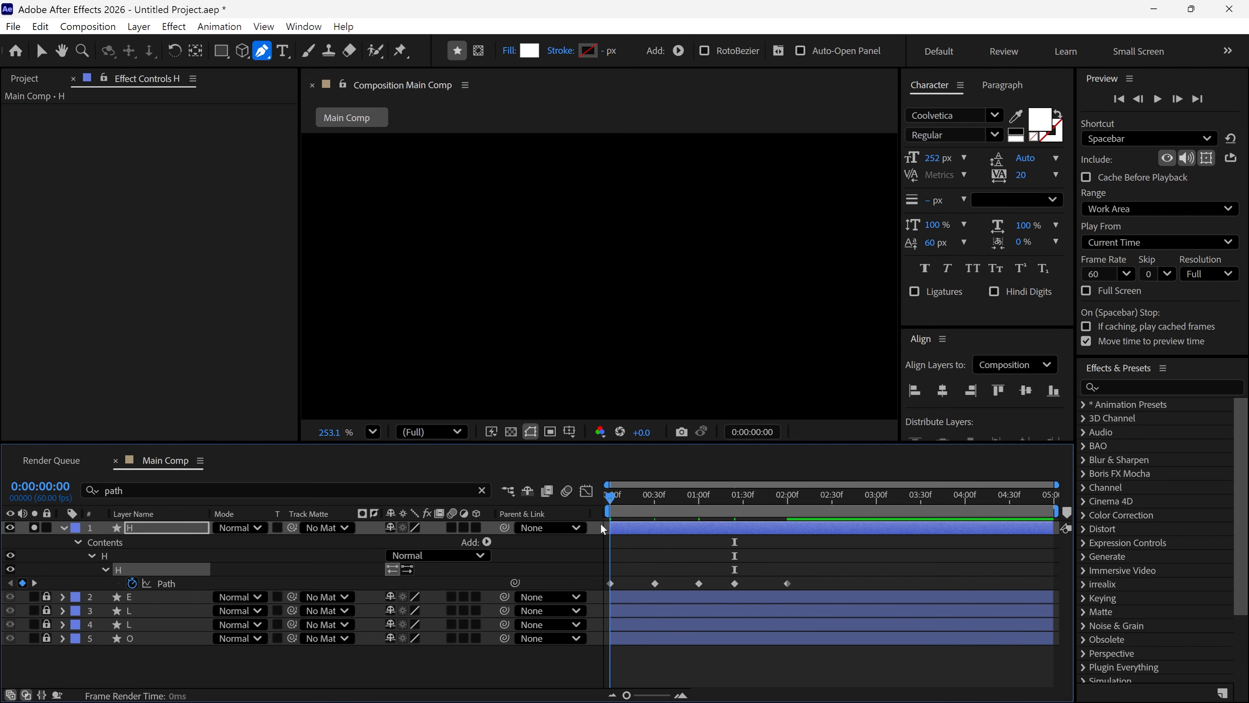
pyautogui.hotkey('shift', '/')
pyautogui.press('space')
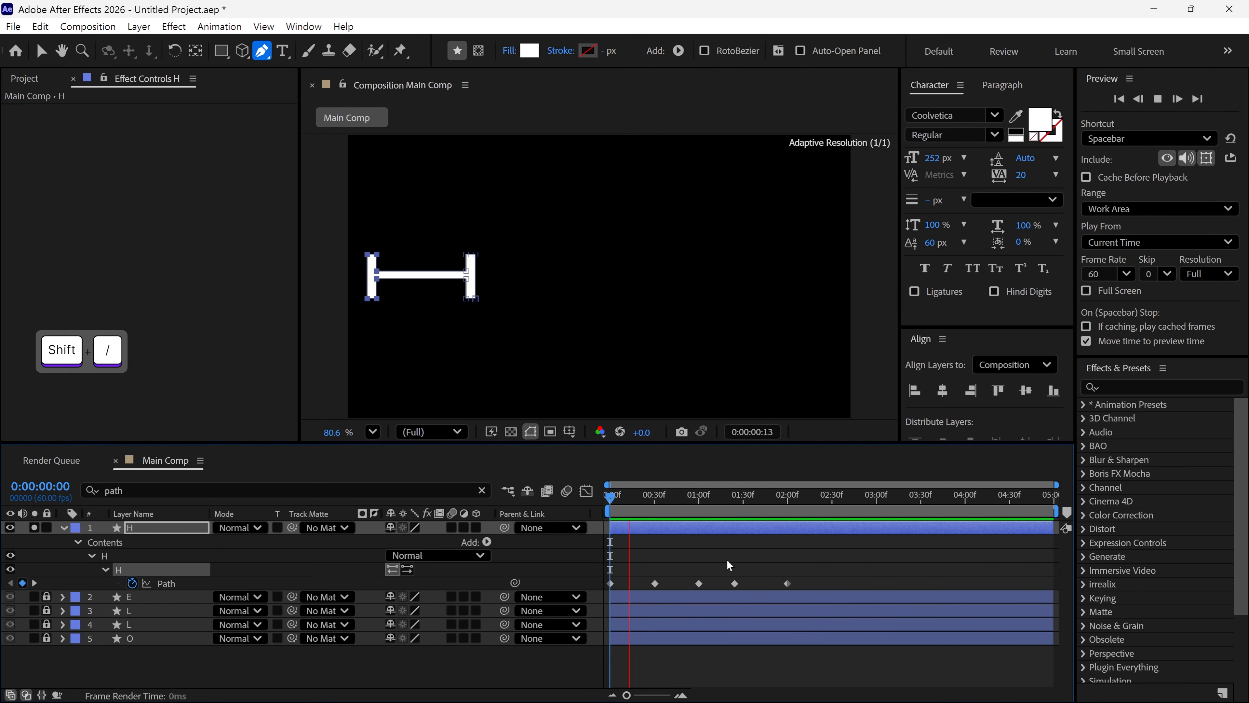
pyautogui.press('space')
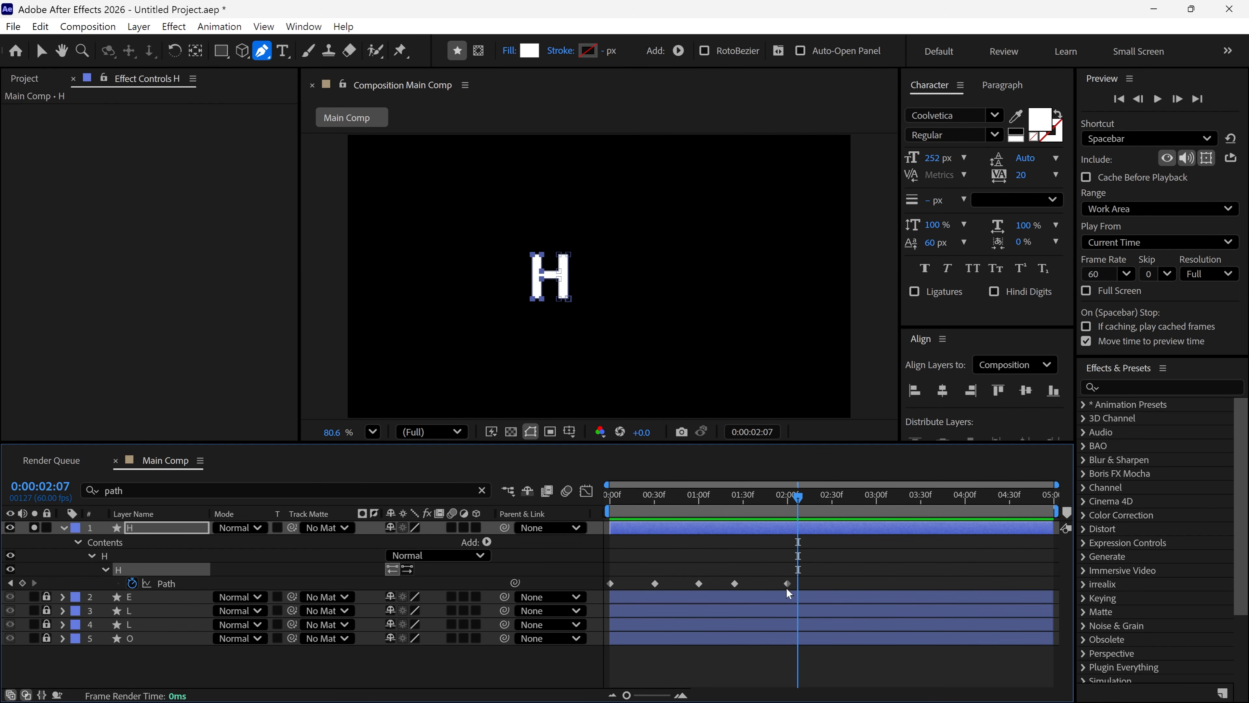
# - Apply Easy Ease to all of the H's Path keyframes, view their speed graph and preview the animation from the start
pyautogui.moveTo(817, 577); pyautogui.dragTo(597, 587)
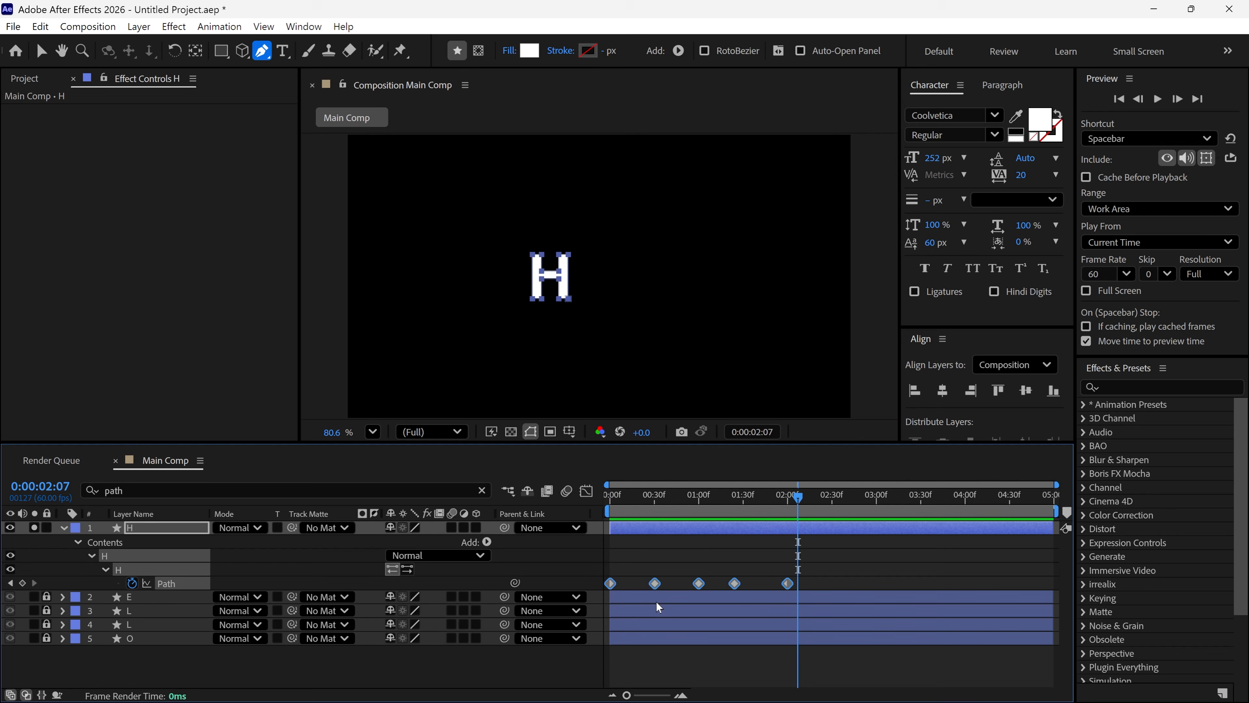
pyautogui.press('F9')
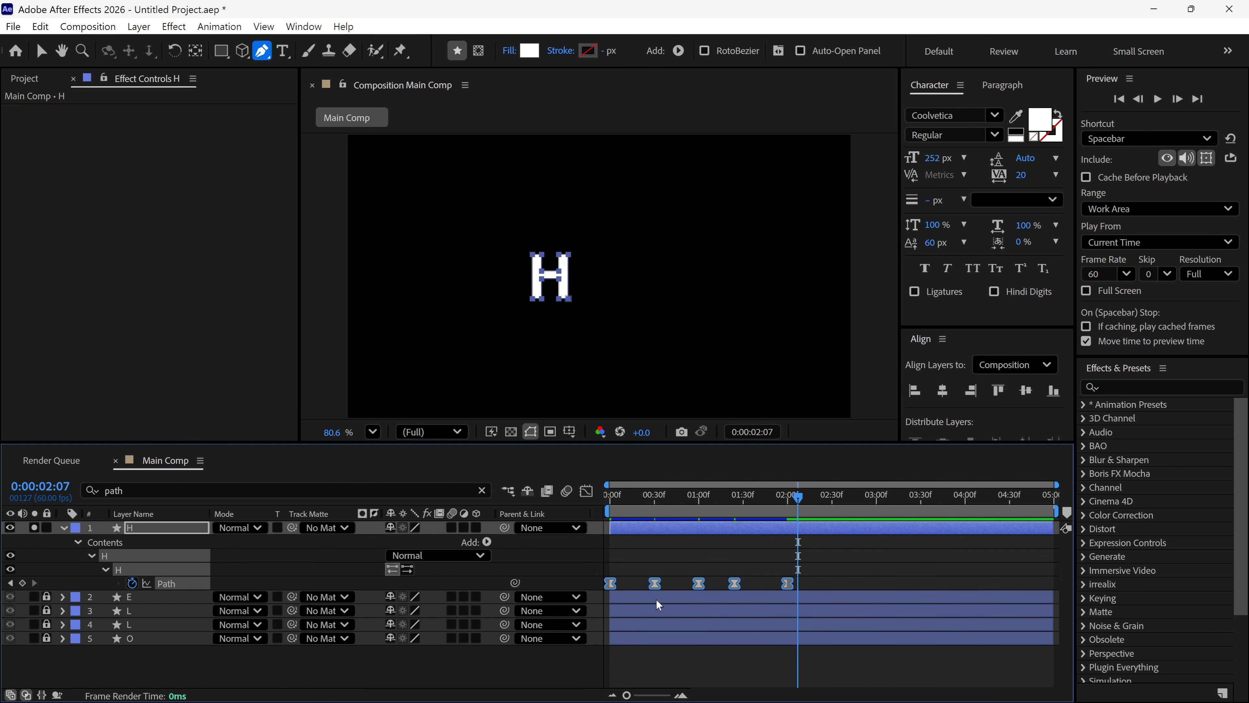
pyautogui.click(586, 491)
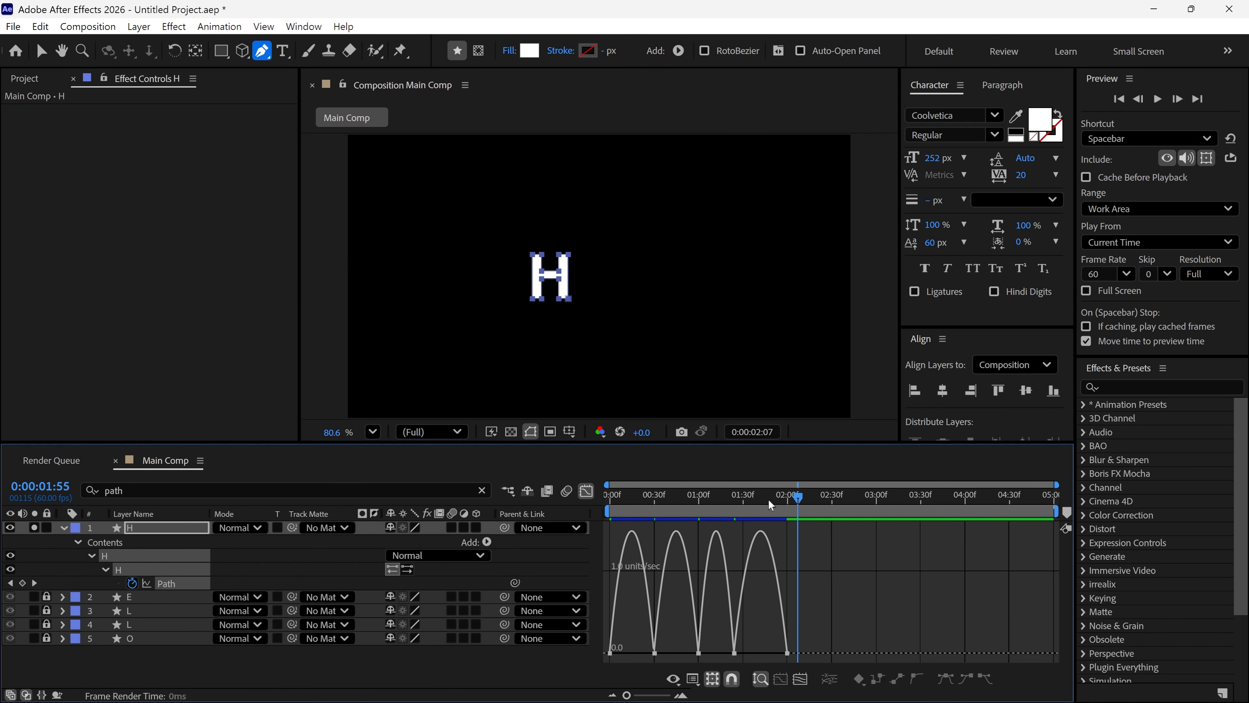
pyautogui.press('Home')
pyautogui.press('space')
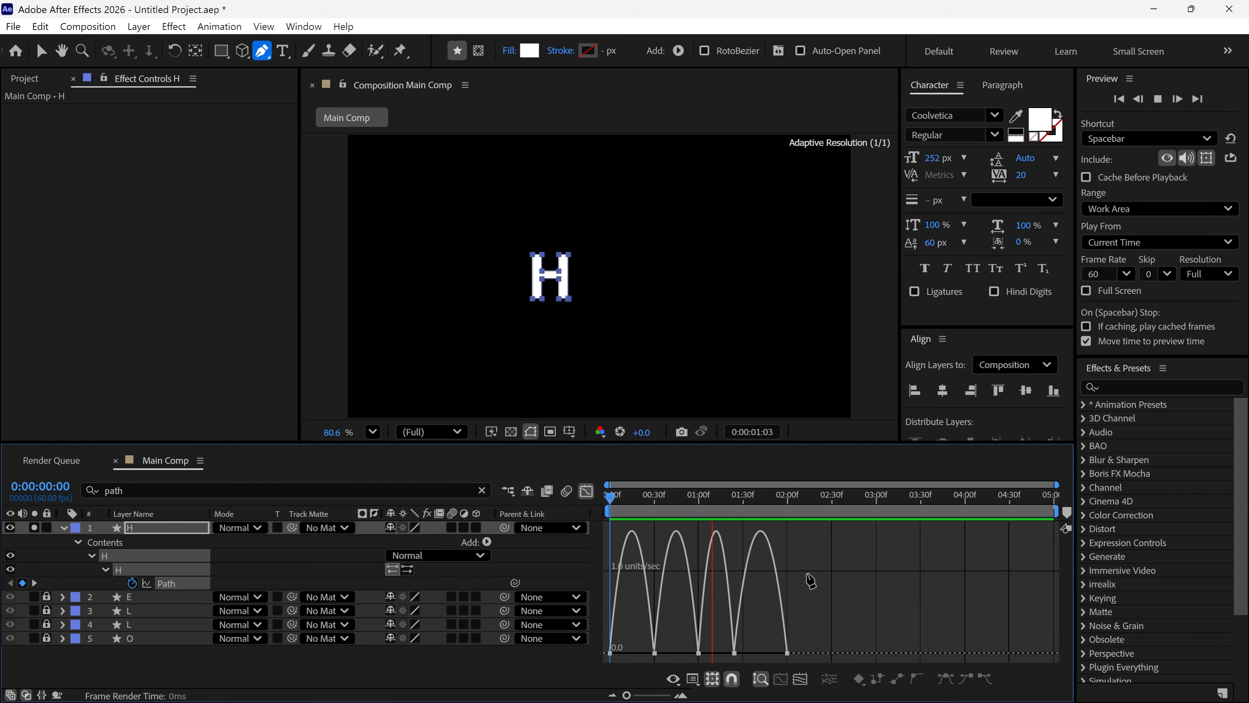
pyautogui.moveTo(627, 501); pyautogui.dragTo(613, 503)
pyautogui.press('space')
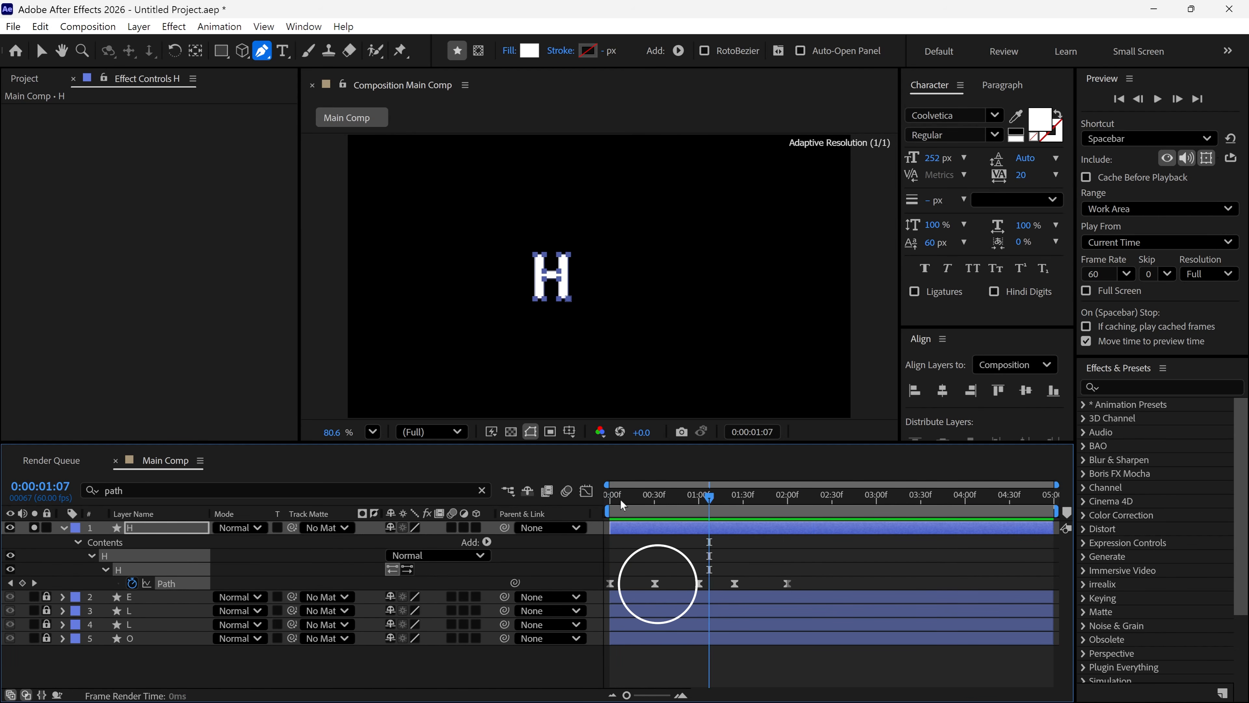
# - Convert the H's Path keyframe at 0:00:00:30 to linear interpolation and preview the animation from the start
pyautogui.press('space')
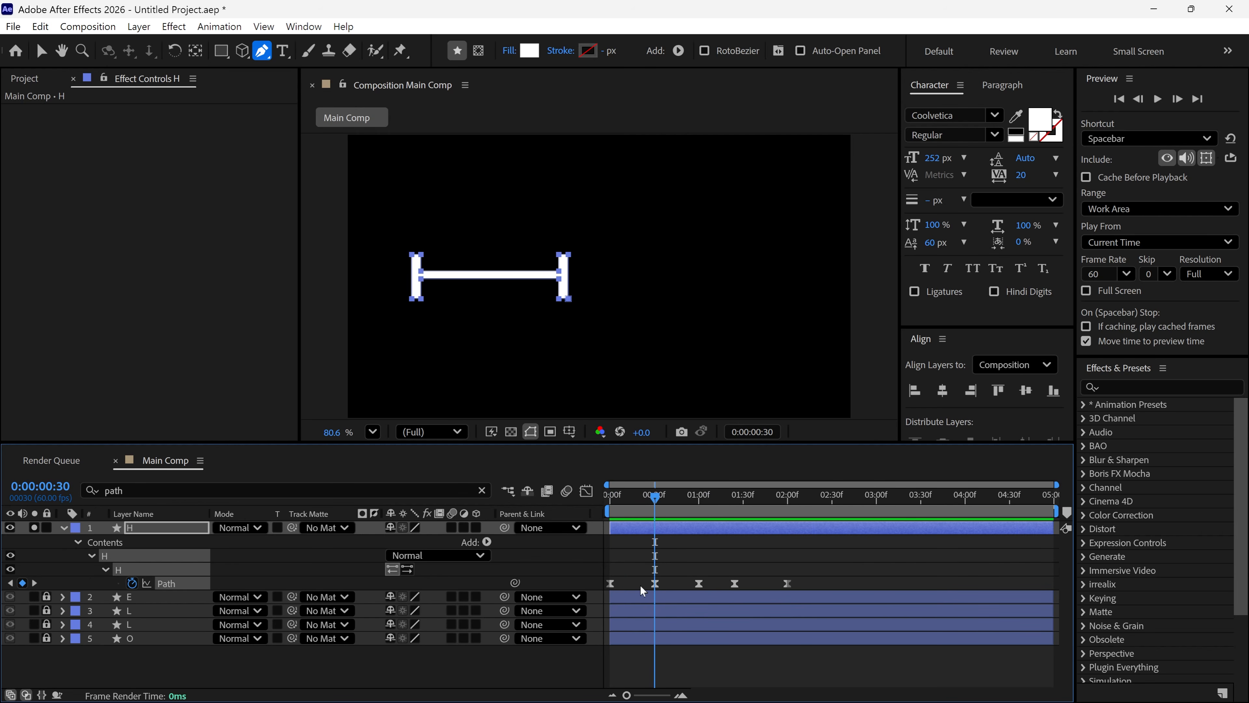
pyautogui.keyDown('ctrl'); pyautogui.click(655, 583); pyautogui.keyUp('ctrl')
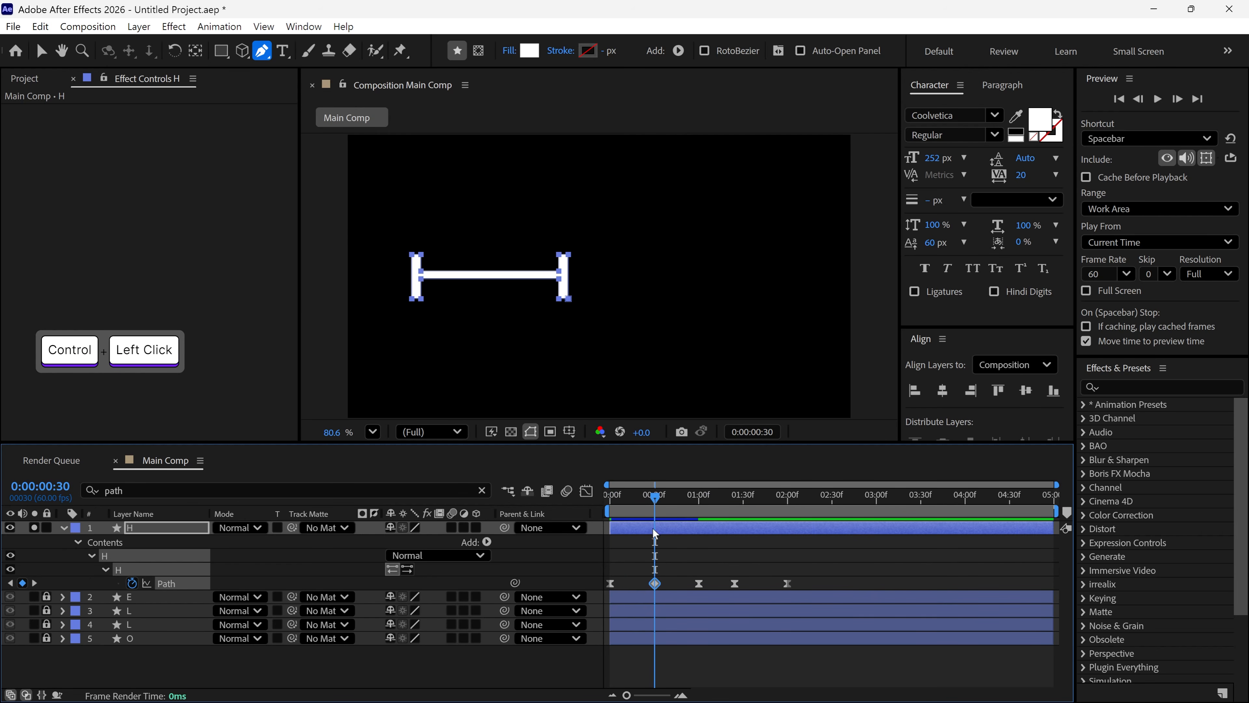
pyautogui.moveTo(655, 499); pyautogui.dragTo(608, 504)
pyautogui.press('space')
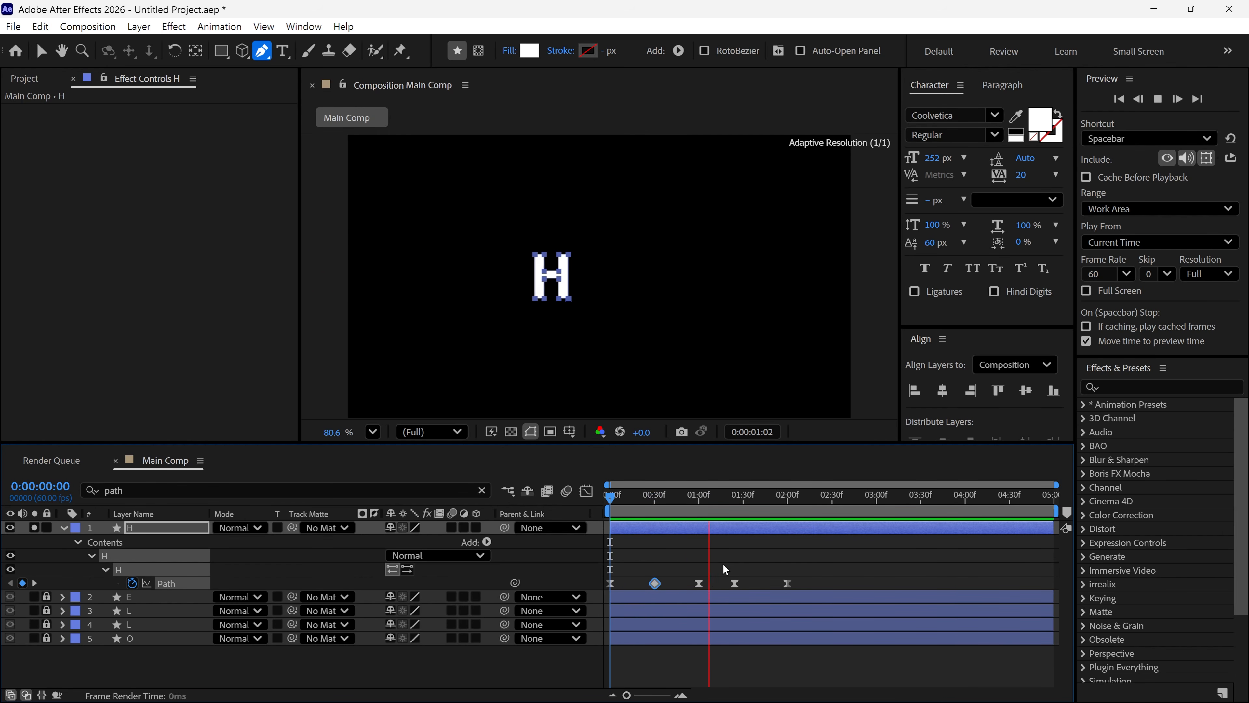
pyautogui.press('space')
pyautogui.press('Home')
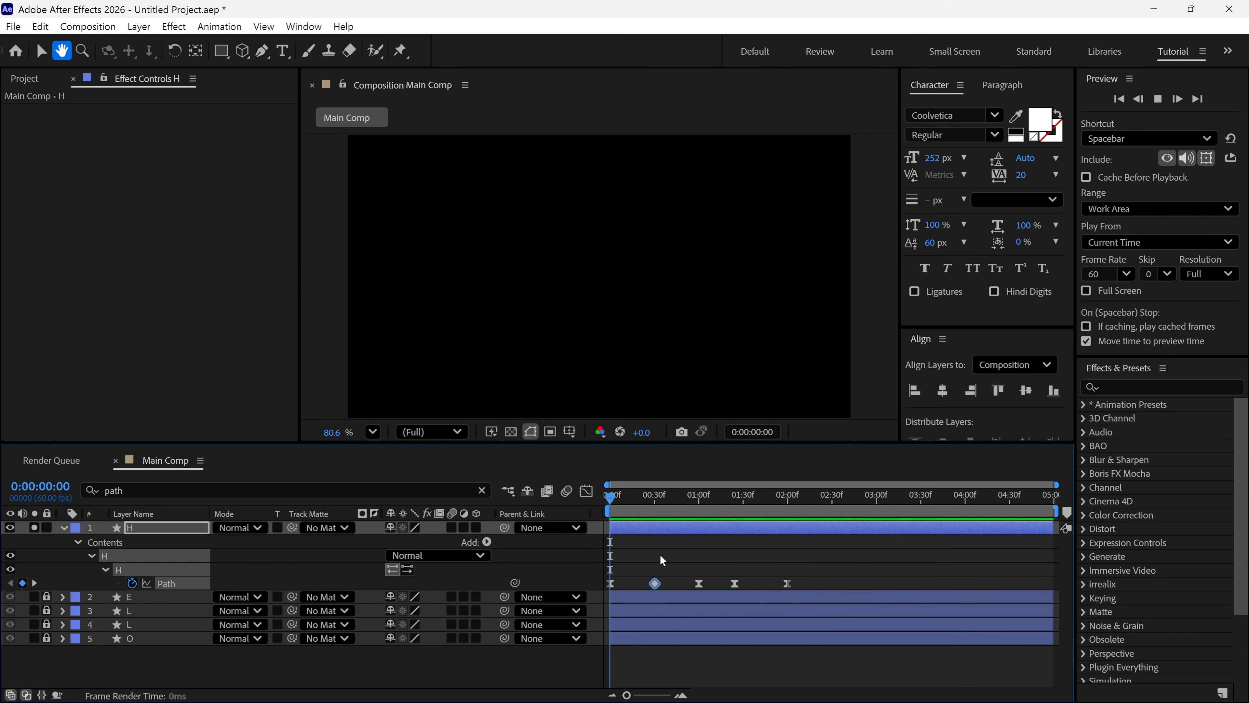
pyautogui.press('space')
pyautogui.press('space')
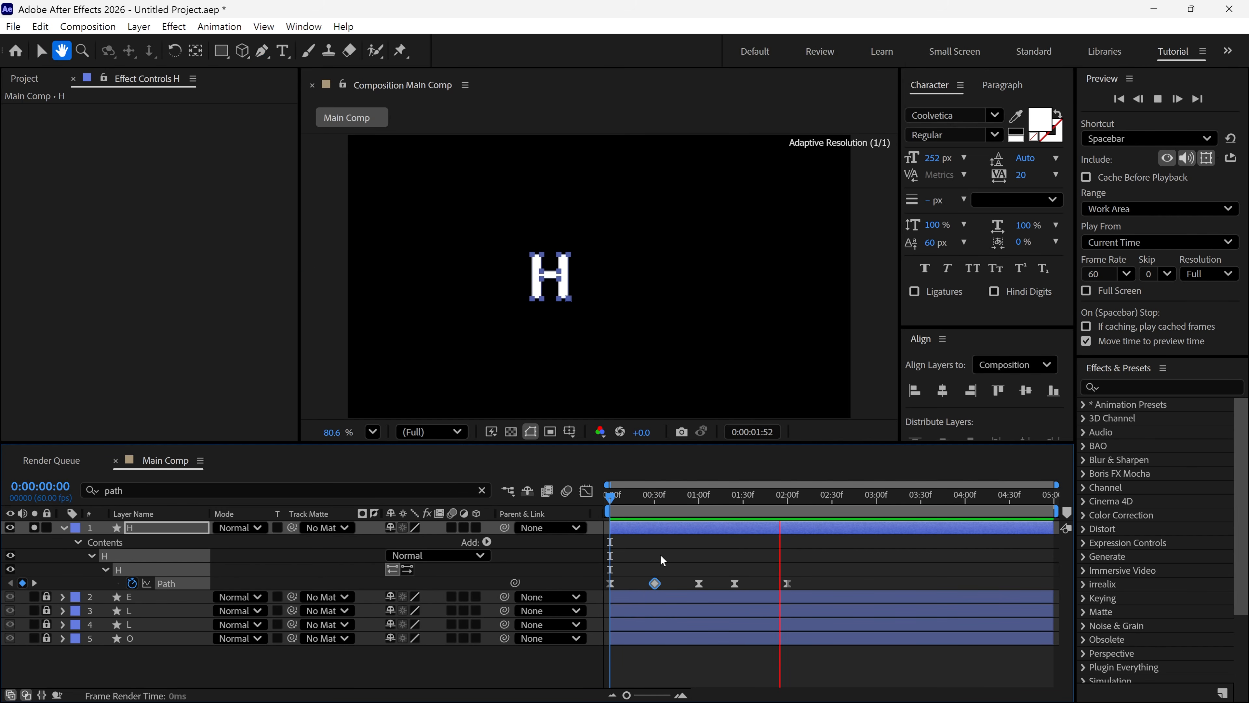
# - Proportionally compress the H's first three Path keyframes so they end at about 0:00:00:40, and preview from the start
pyautogui.moveTo(718, 576); pyautogui.dragTo(602, 592)
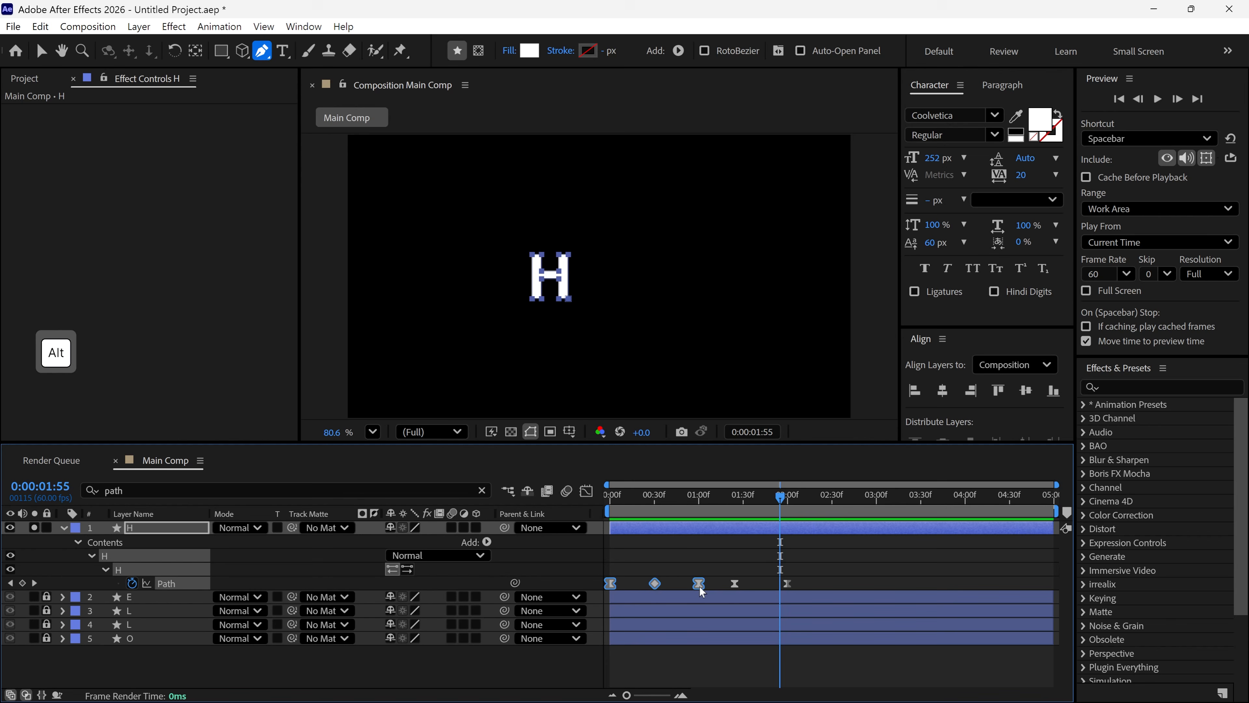
pyautogui.moveTo(699, 584)
pyautogui.keyDown('alt'); pyautogui.mouseDown()
pyautogui.moveTo(671, 588)
pyautogui.moveTo(734, 586)
pyautogui.moveTo(706, 585)
pyautogui.mouseUp(); pyautogui.keyUp('alt')
pyautogui.press('Home')
pyautogui.press('space')
pyautogui.press('space')
# - Move the H's last Path keyframe to about 0:00:01:25 and the fourth to about 0:00:01:02, previewing the timing
pyautogui.moveTo(782, 587); pyautogui.dragTo(732, 590)
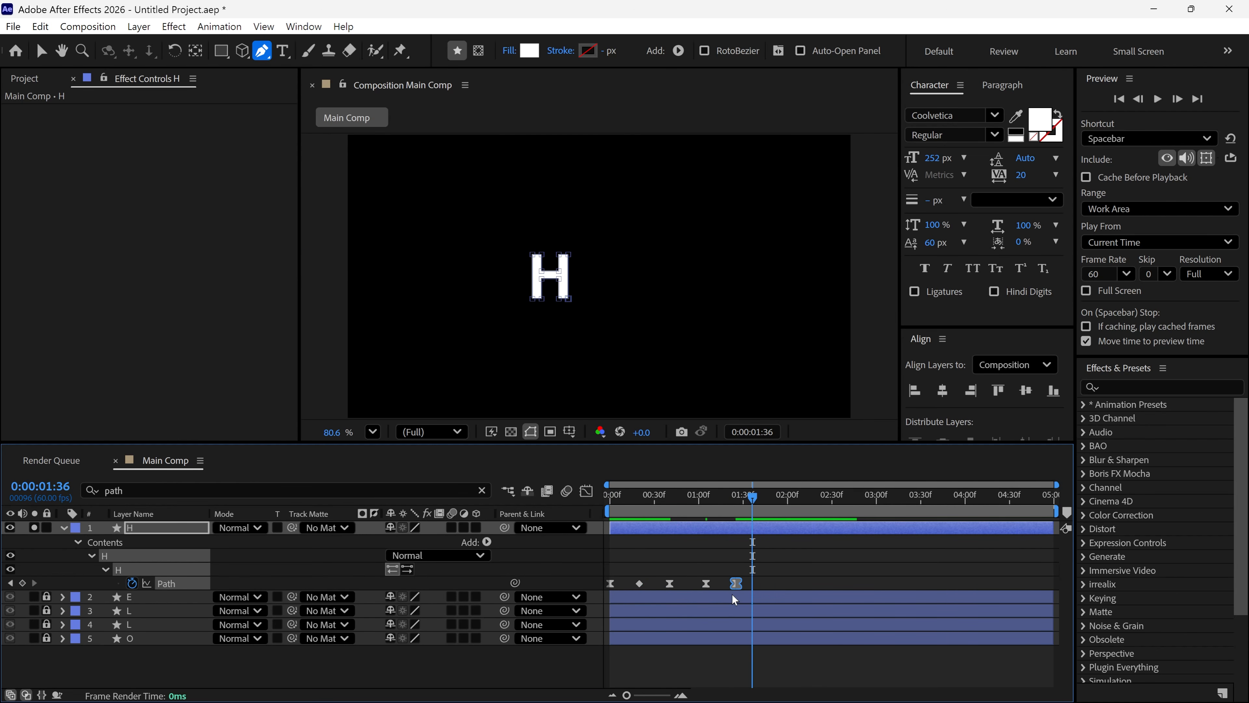
pyautogui.press('Home')
pyautogui.press('space')
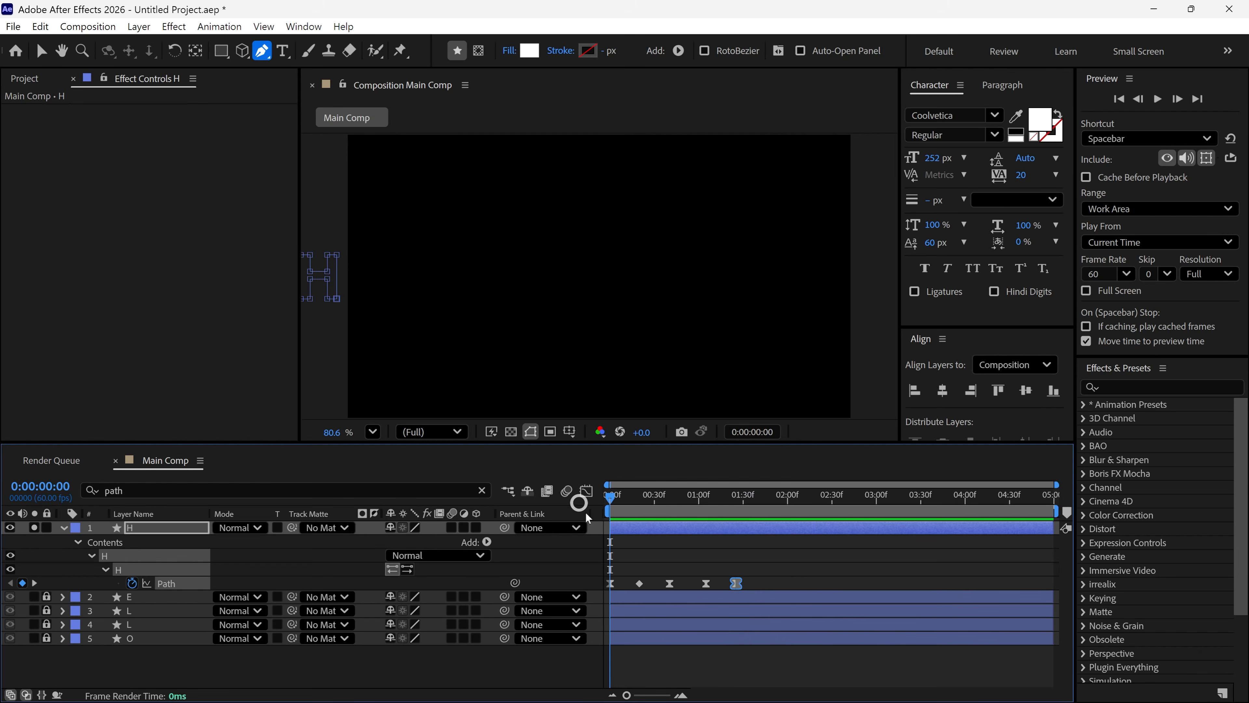
pyautogui.moveTo(707, 584); pyautogui.dragTo(703, 585)
pyautogui.press('Home')
pyautogui.press('space')
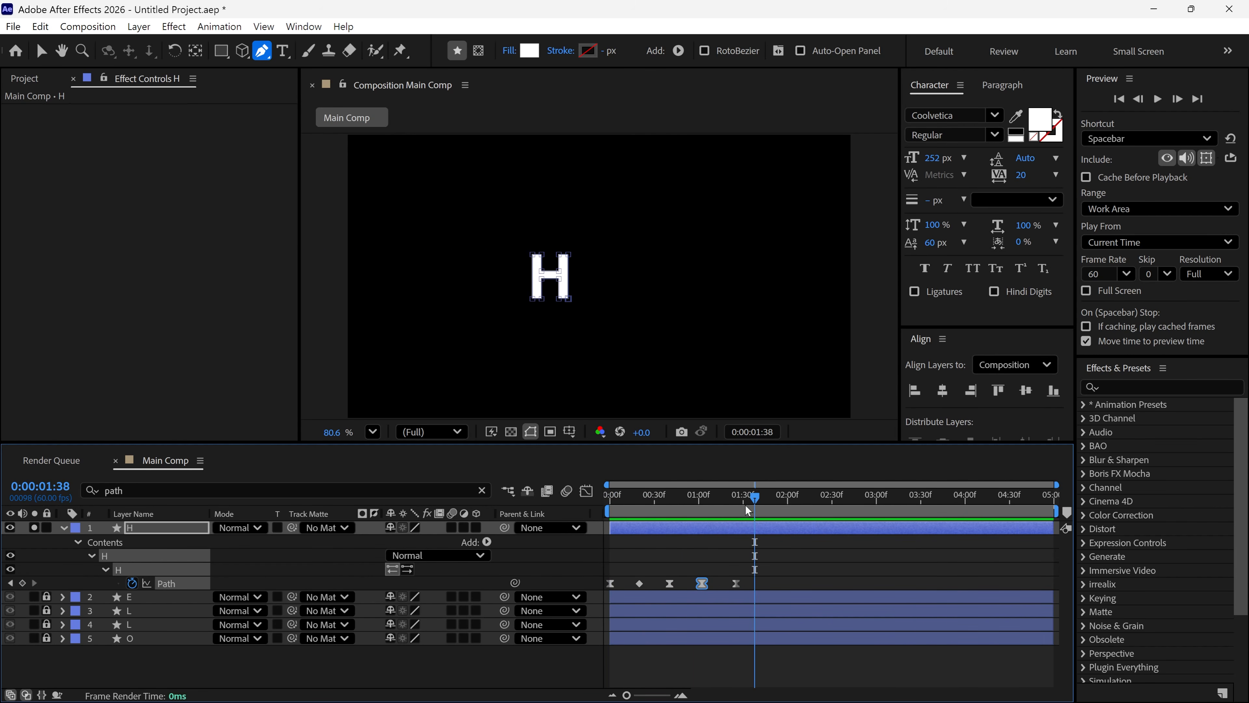
pyautogui.moveTo(610, 496); pyautogui.dragTo(736, 509)
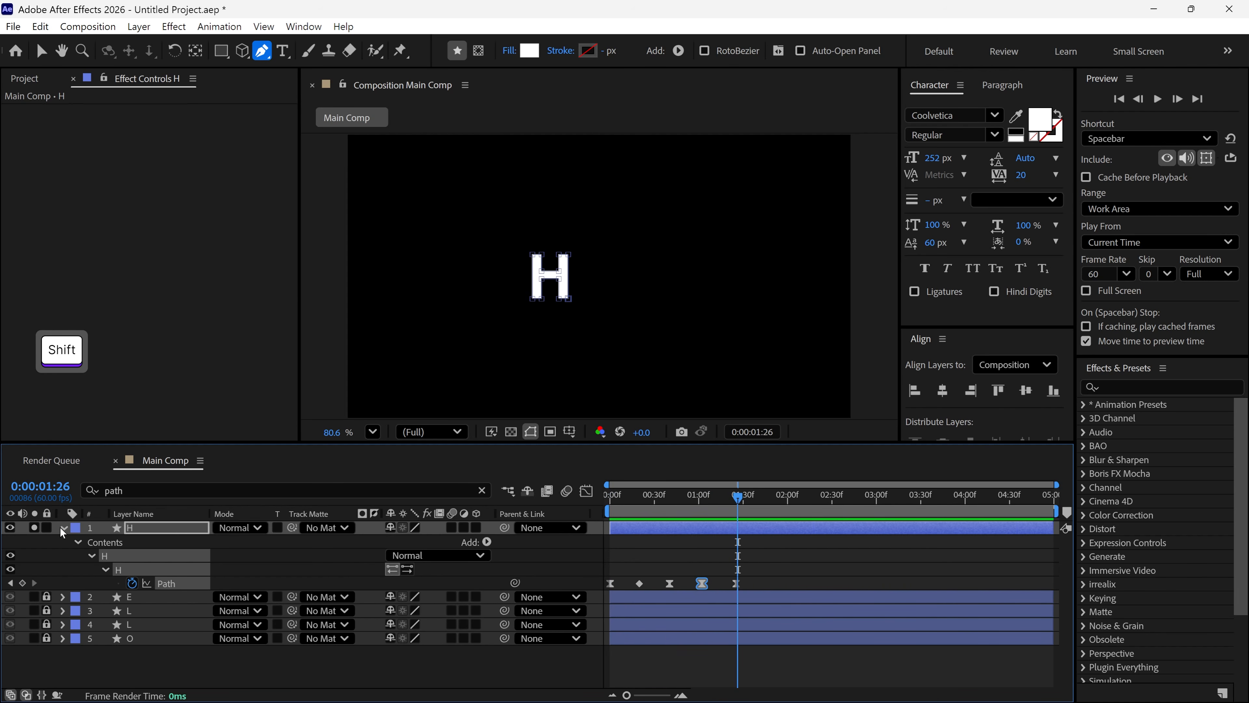
# - Clear the path filter, unlock the other letter layers and turn off H's solo so the whole word shows
pyautogui.press('u')
pyautogui.click(483, 490)
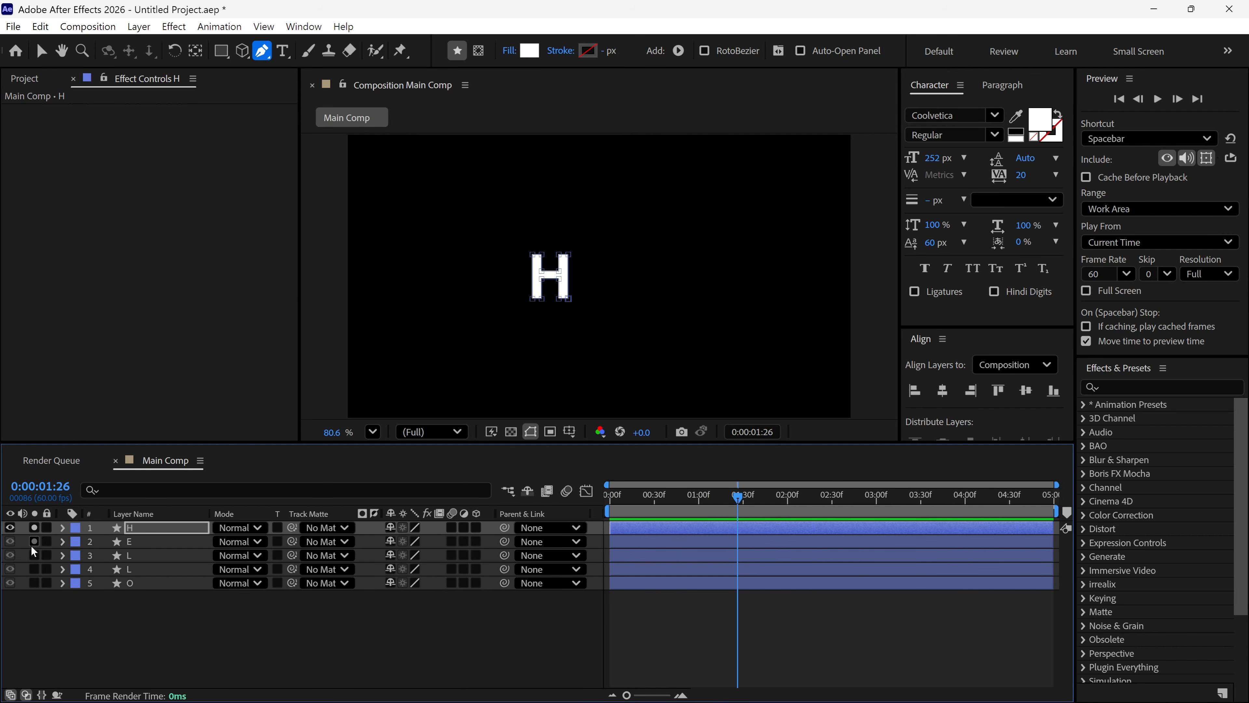
pyautogui.click(34, 527)
pyautogui.click(134, 542)
pyautogui.click(133, 555)
pyautogui.click(134, 567)
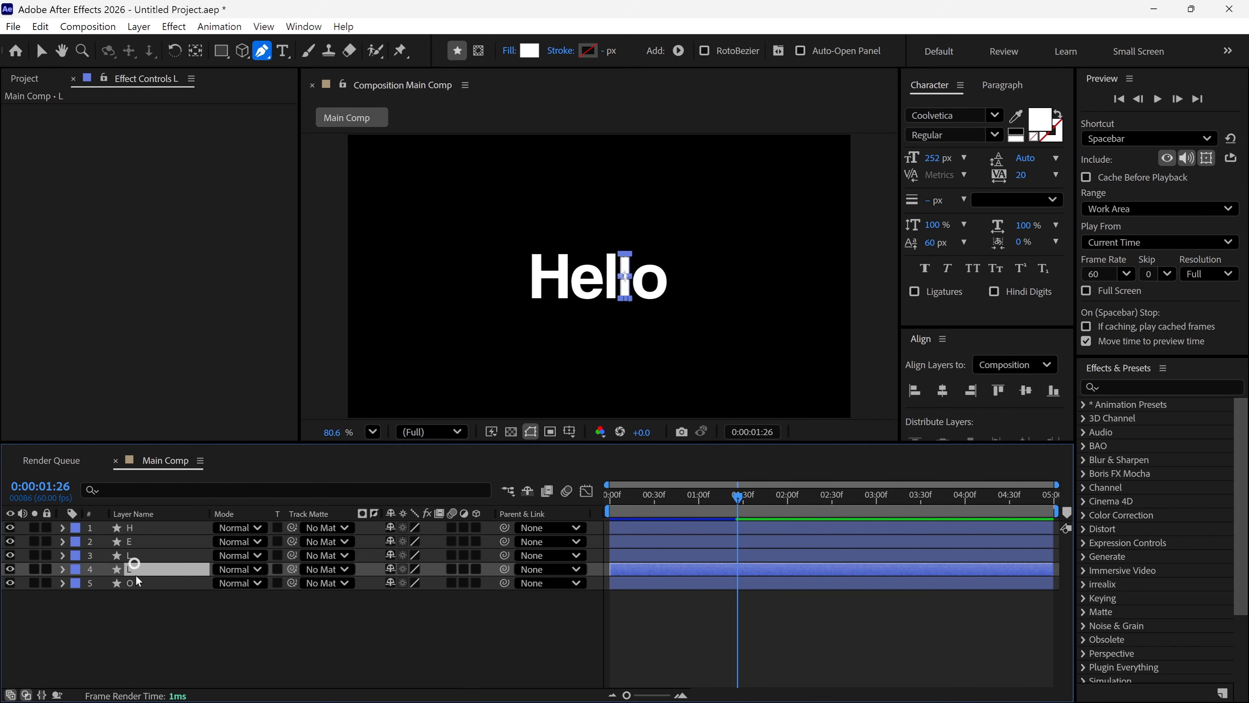
pyautogui.click(136, 582)
pyautogui.moveTo(644, 519); pyautogui.dragTo(777, 521)
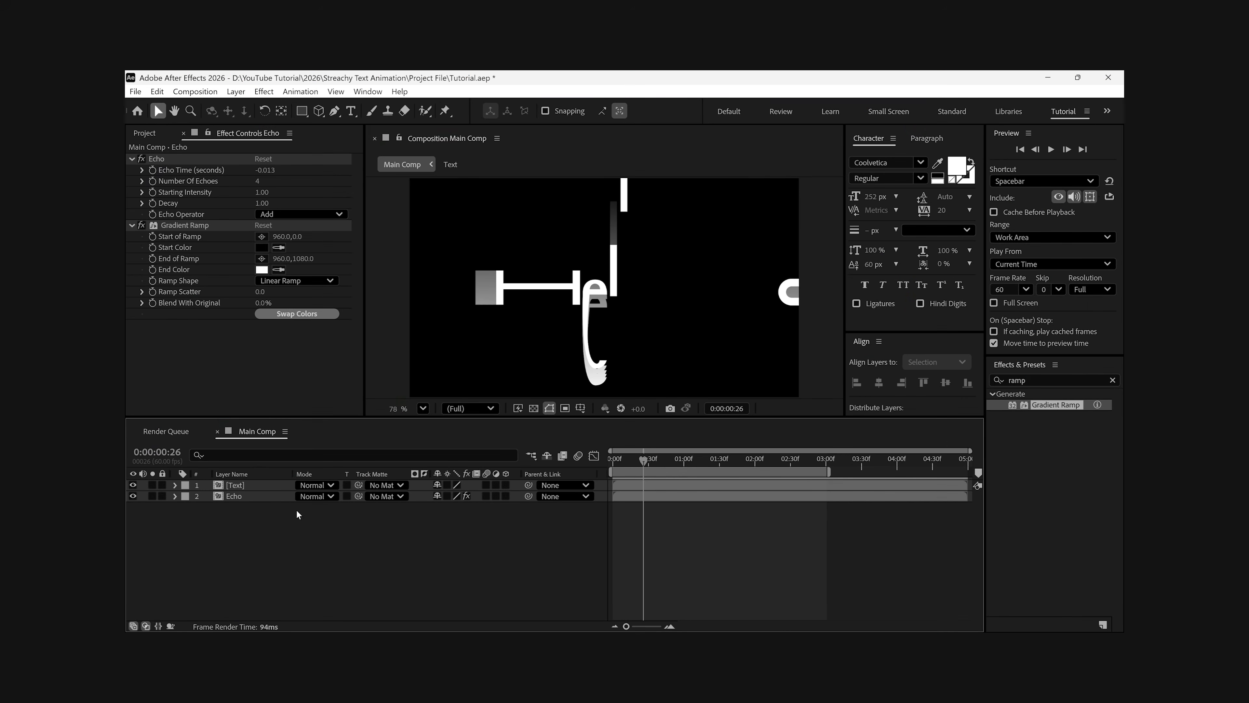
# - Enable motion blur for all letter layers in the Text precomp and for the Main Comp layers, and preview the result
pyautogui.doubleClick(236, 486)
pyautogui.hotkey('ctrl', 'a')
pyautogui.click(486, 485)
pyautogui.scroll(2, 516, 286)
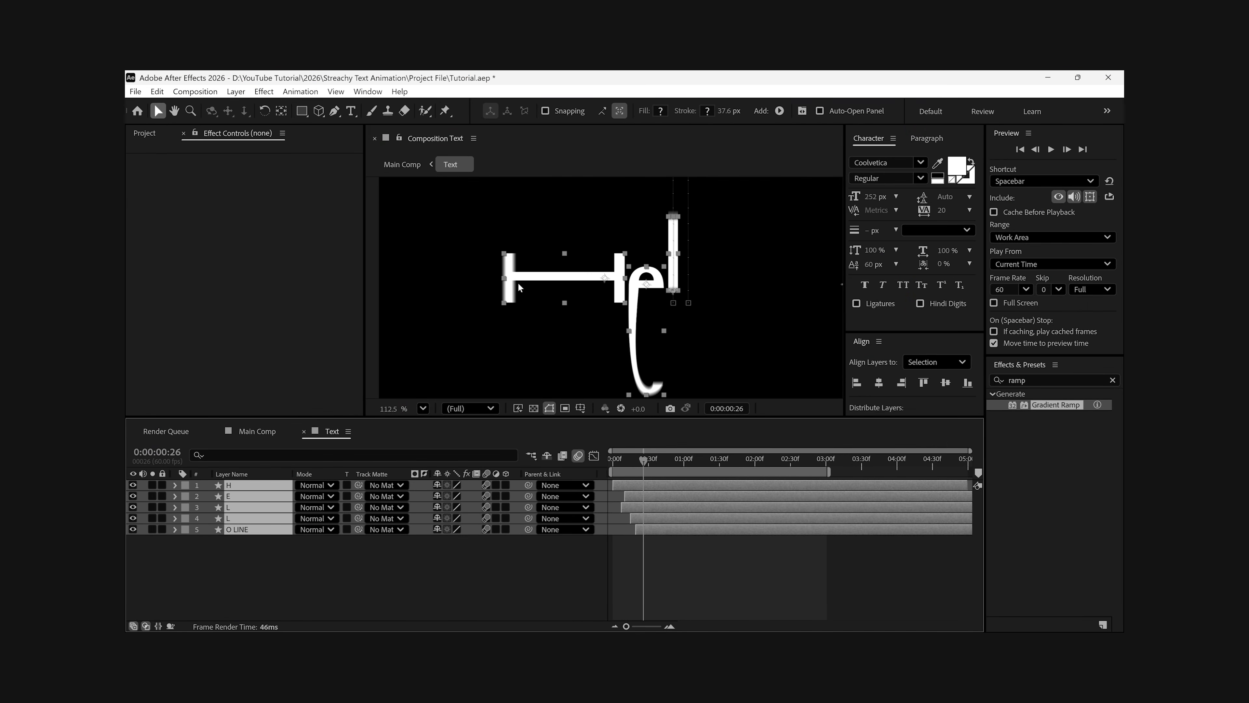
pyautogui.click(257, 432)
pyautogui.moveTo(486, 485); pyautogui.dragTo(487, 496)
pyautogui.press('space')
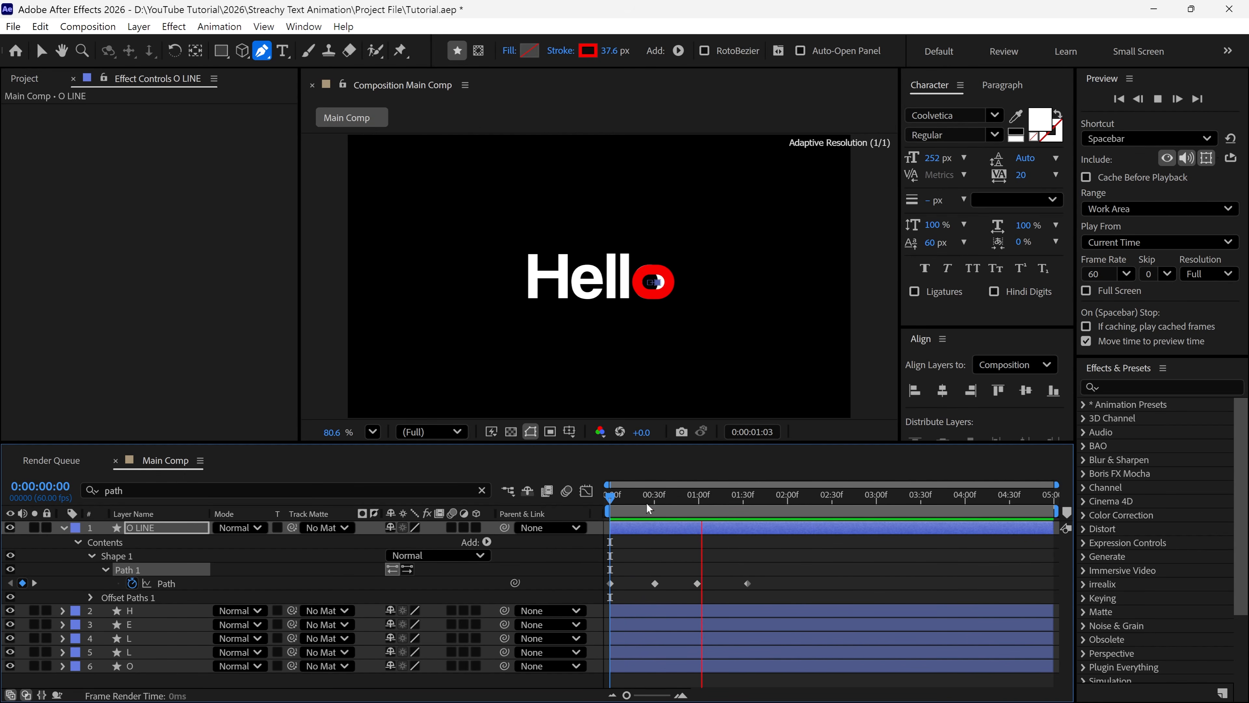
pyautogui.moveTo(648, 501); pyautogui.dragTo(634, 532)
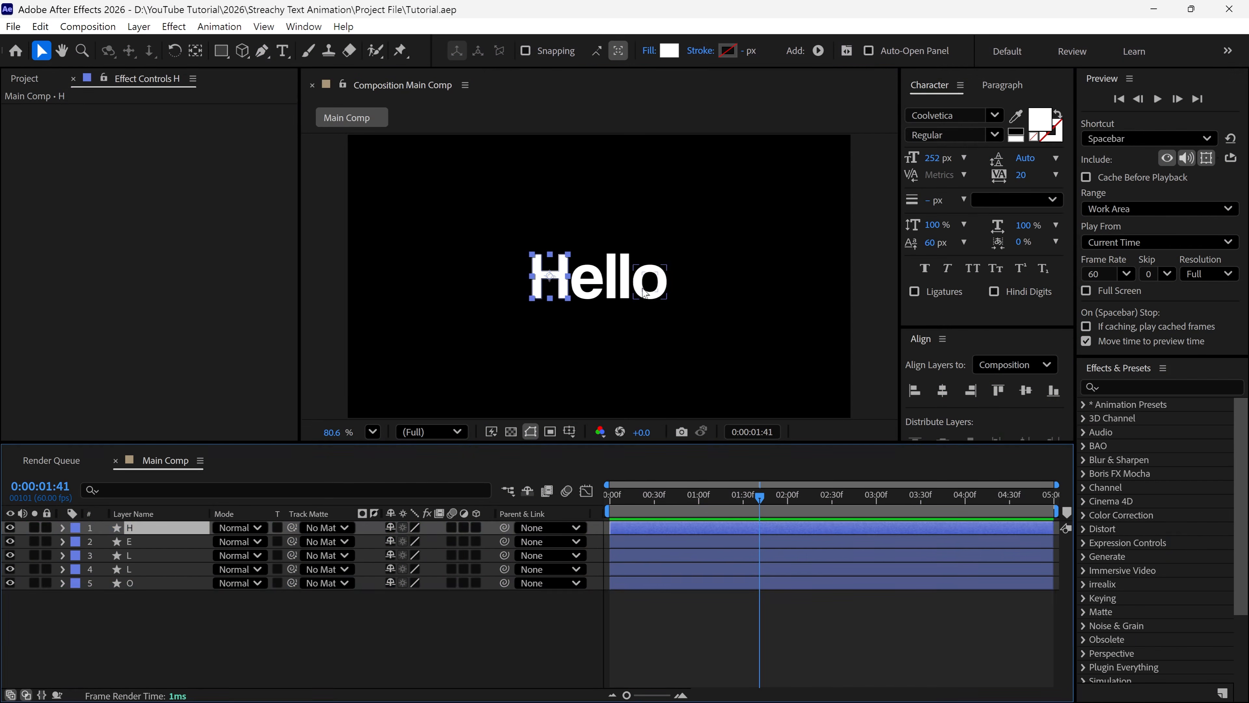
# - Deselect all layers, activate the Pen tool and set the shape fill to None
pyautogui.click(644, 290)
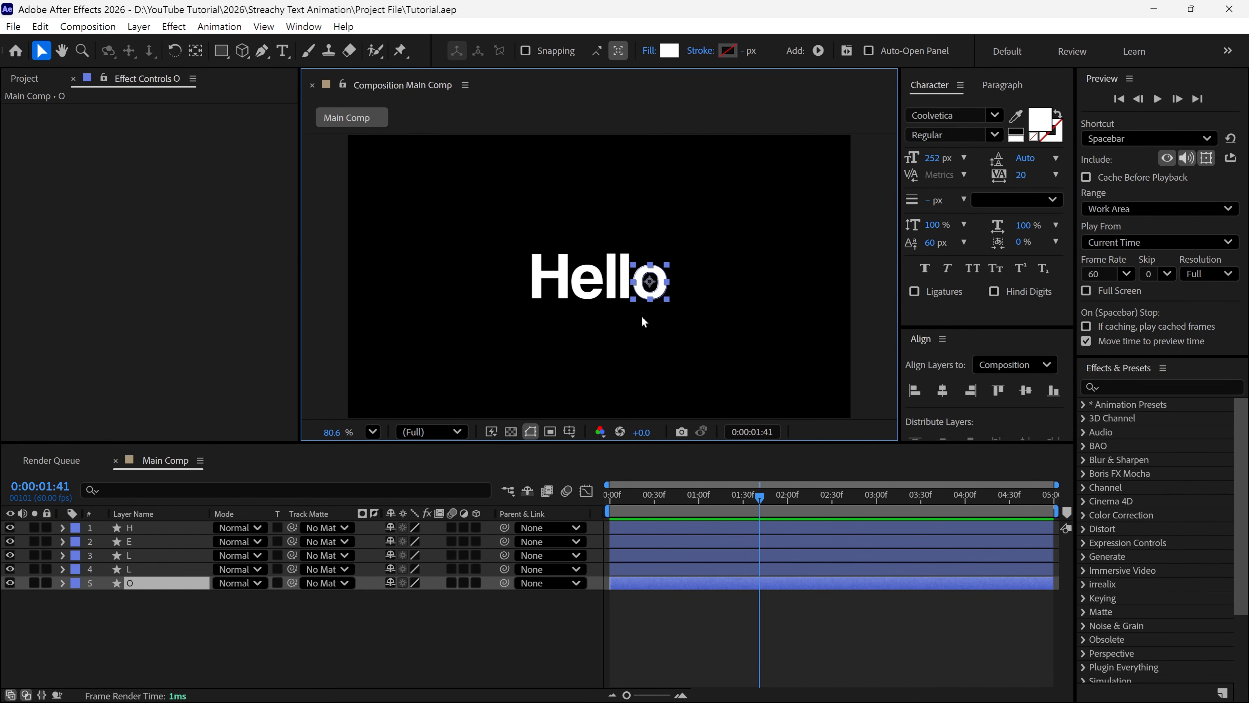
pyautogui.click(266, 592)
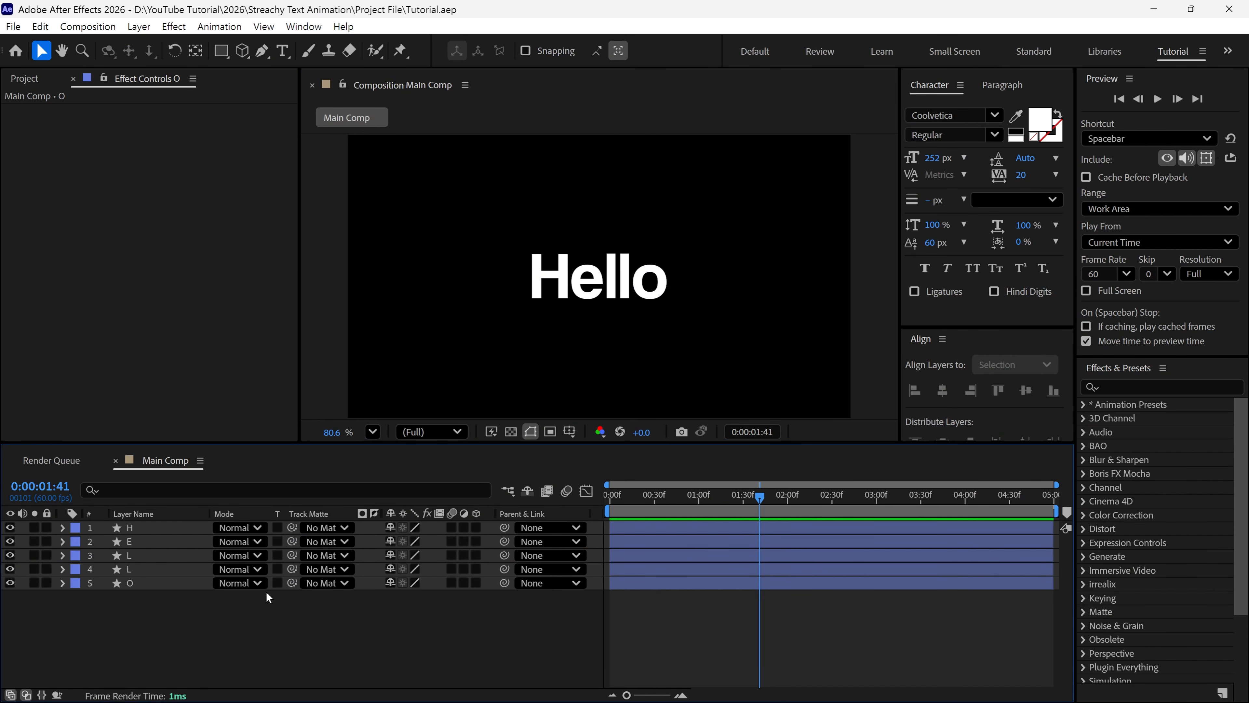
pyautogui.click(262, 50)
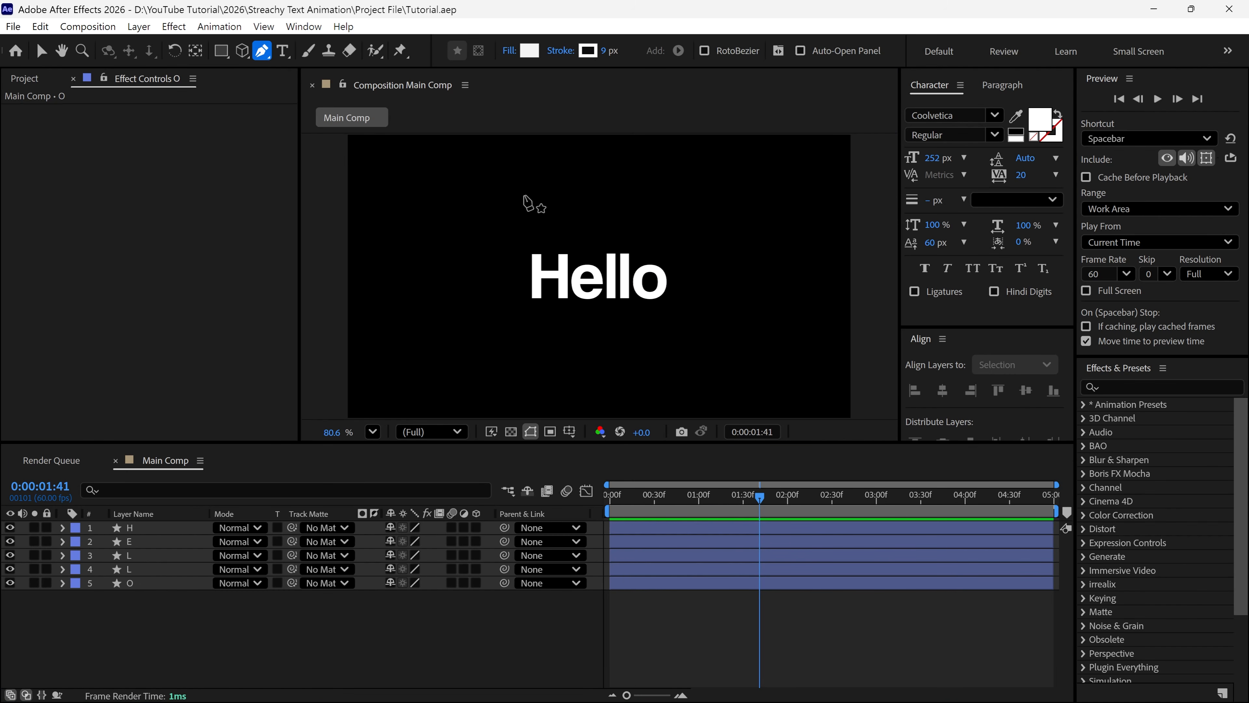
pyautogui.click(514, 56)
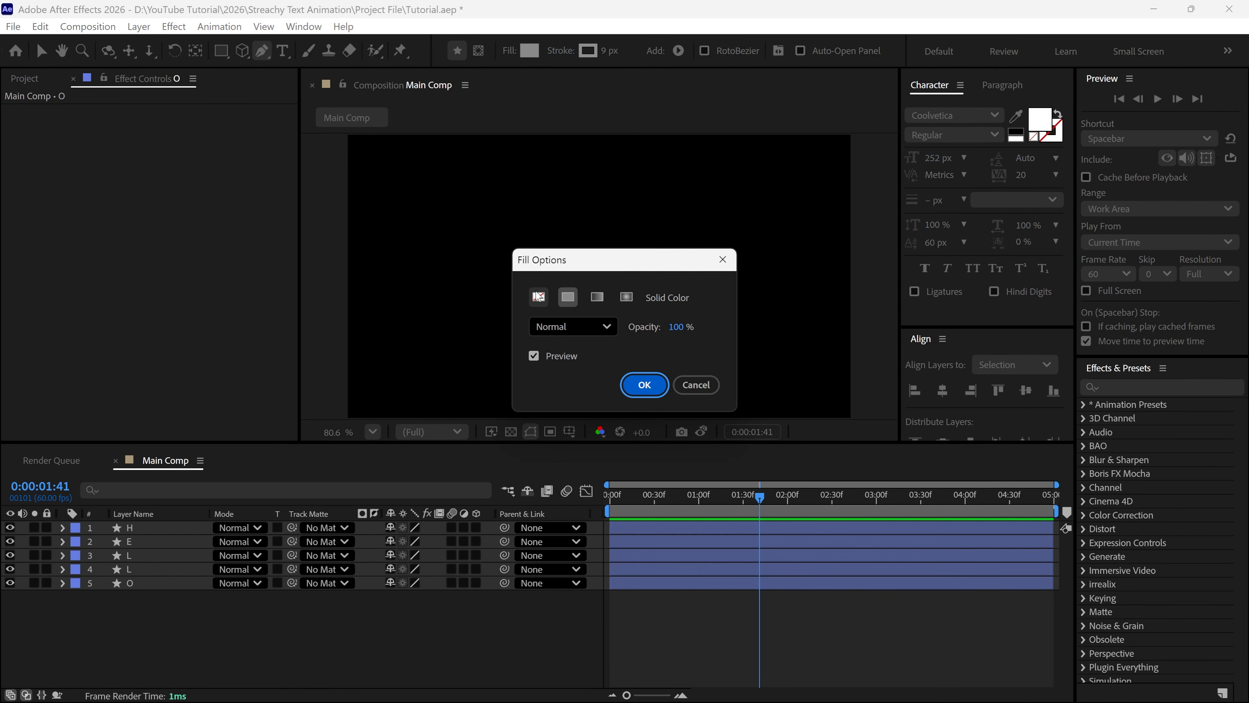
pyautogui.click(539, 297)
pyautogui.click(644, 384)
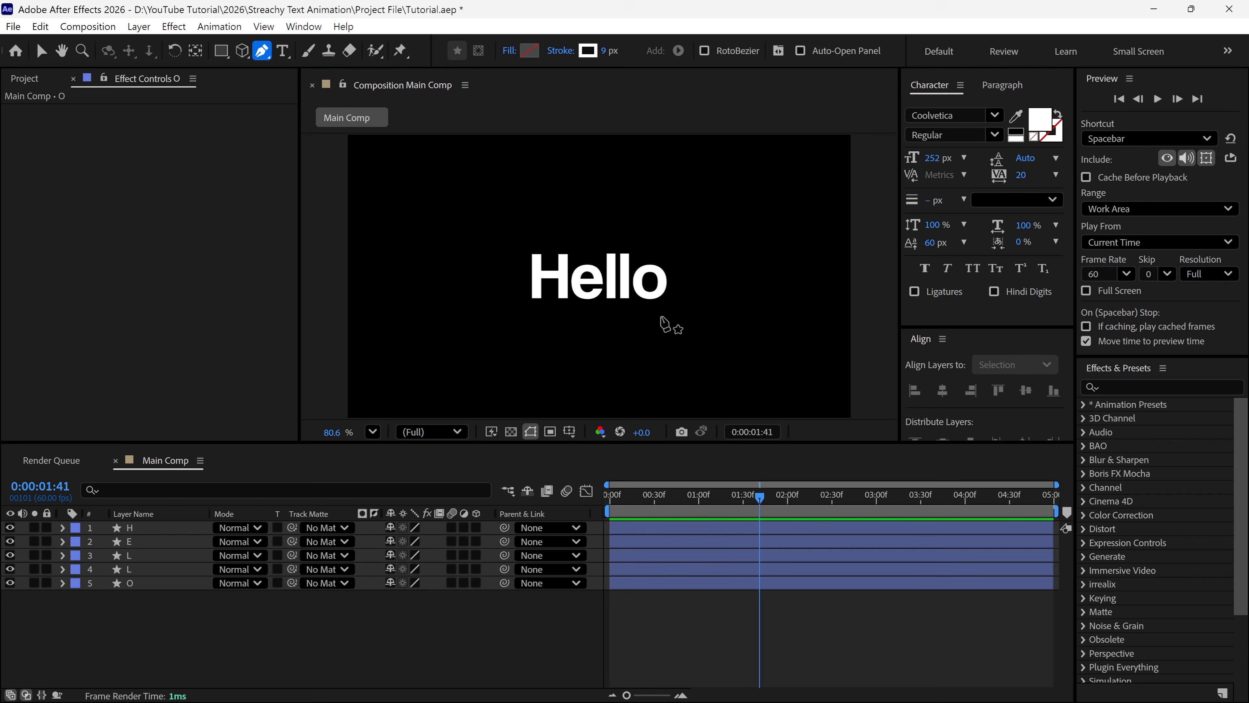
# - Draw a straight horizontal line from the centre of the O to beyond the composition's right edge
pyautogui.click(649, 284)
pyautogui.moveTo(677, 297); pyautogui.dragTo(569, 296)
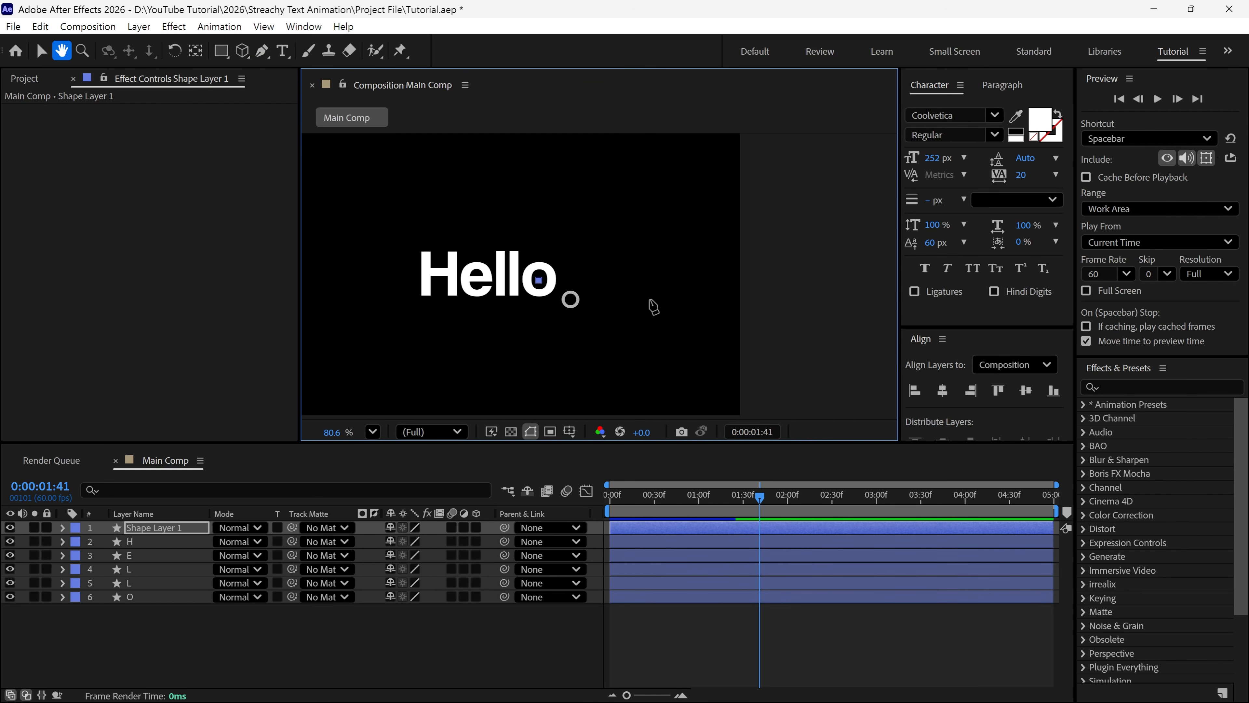
pyautogui.keyDown('shift'); pyautogui.click(773, 280); pyautogui.keyUp('shift')
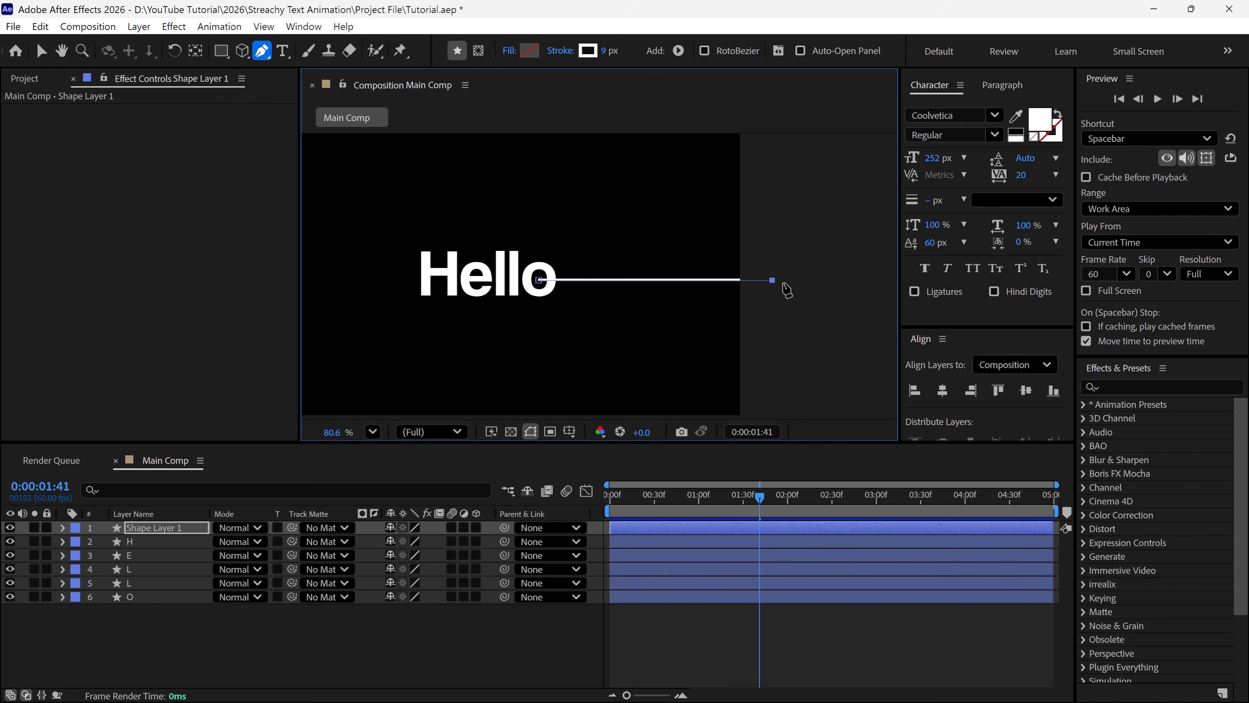
# - Set the line's stroke color to red F50000 and rename its shape layer as O LINE
pyautogui.click(588, 50)
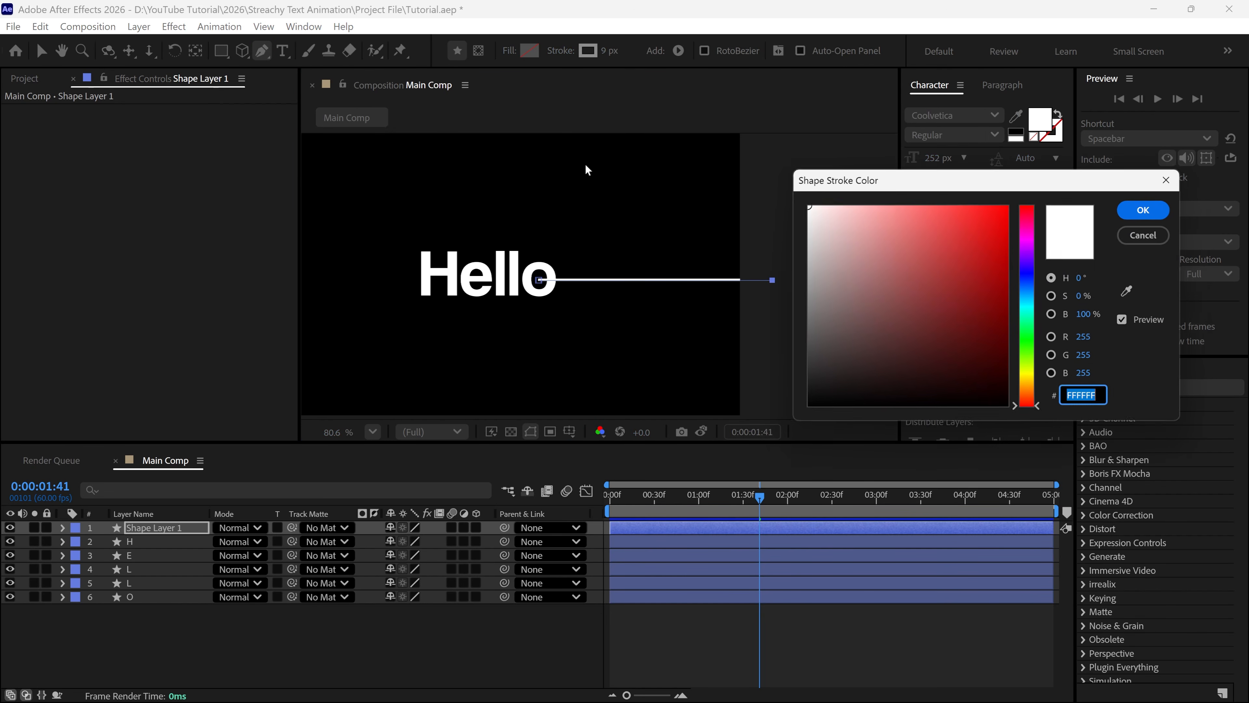
pyautogui.write('FF0000')
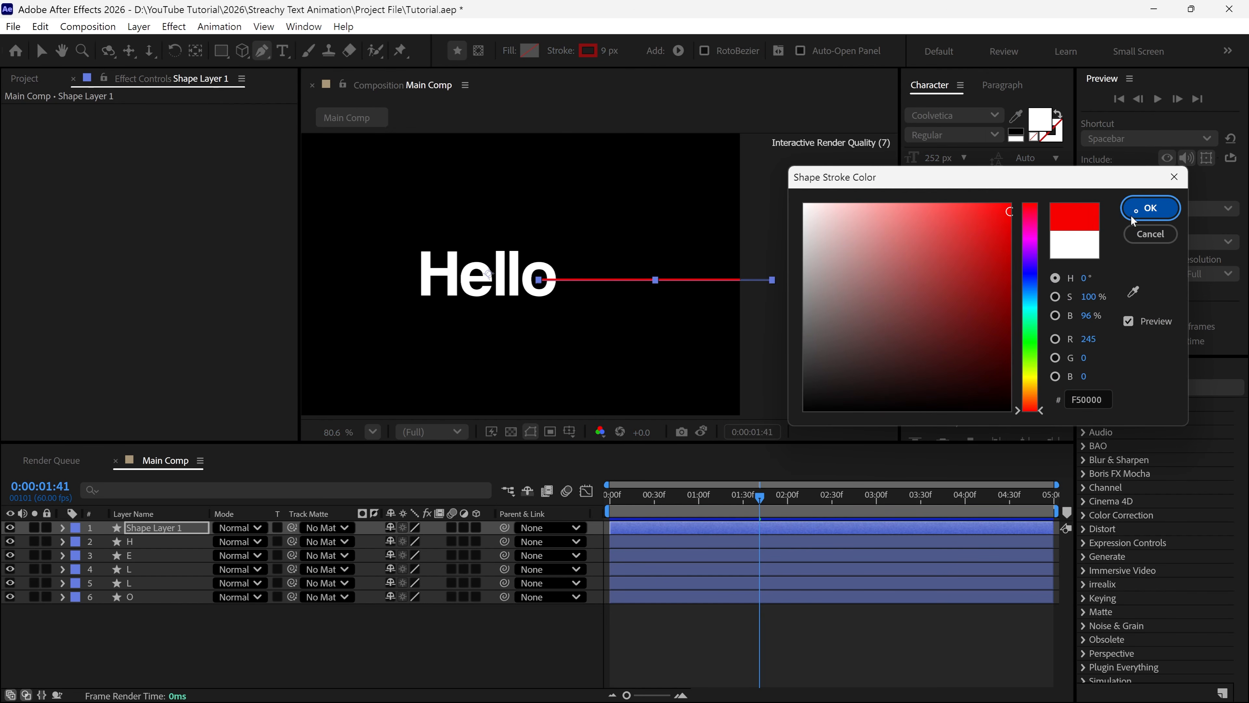
pyautogui.click(1150, 207)
pyautogui.scroll(3, 550, 307)
pyautogui.click(162, 527)
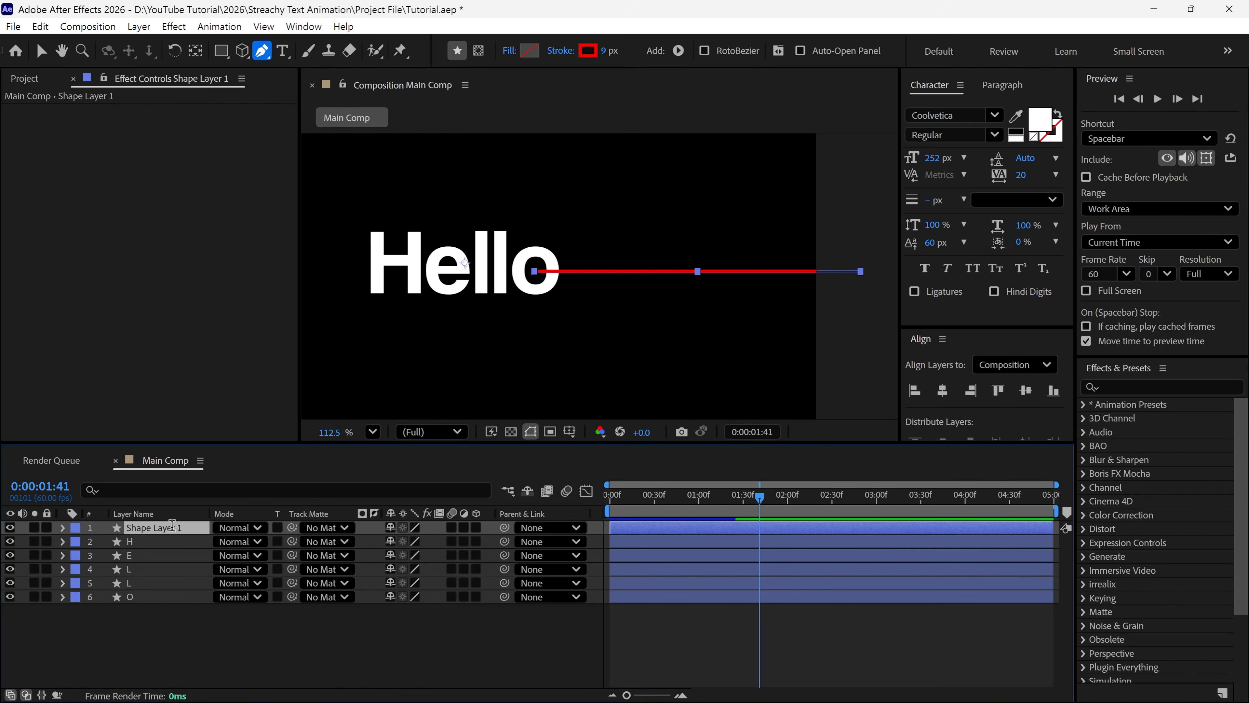
pyautogui.write('O lINE')
pyautogui.press('Return')
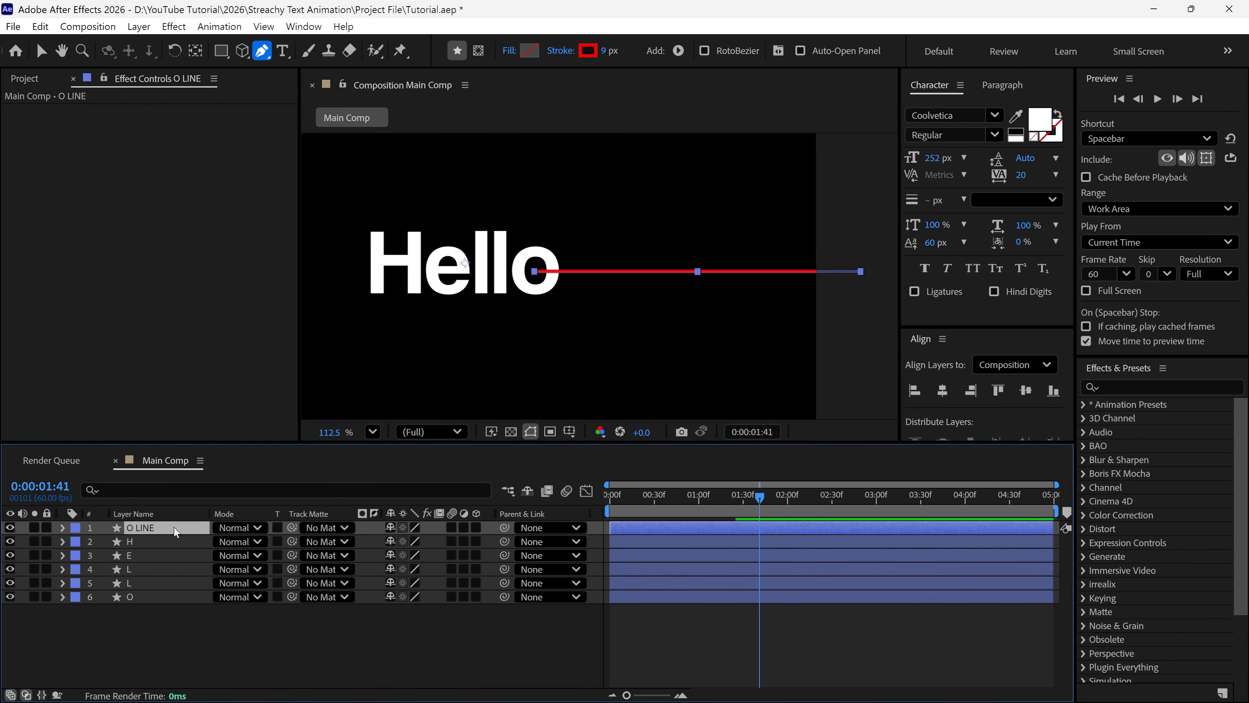
# - Add Offset Paths to the contents of the O LINE layer
pyautogui.click(63, 527)
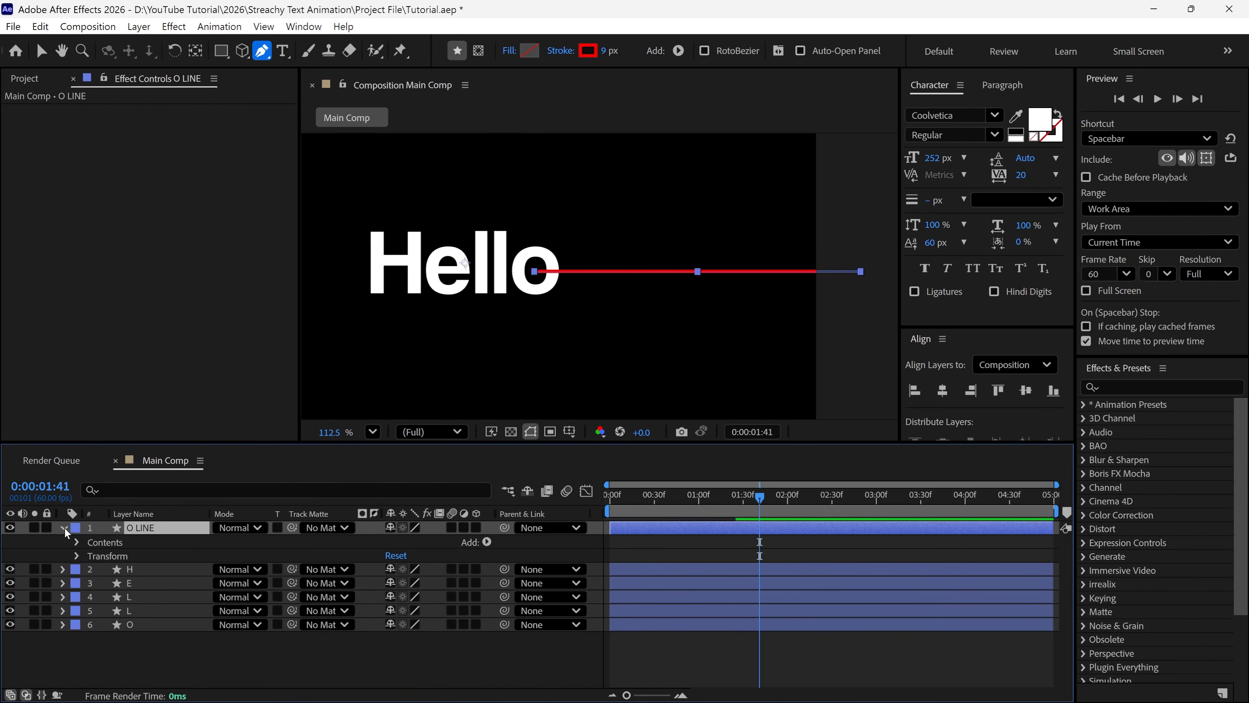
pyautogui.click(103, 543)
pyautogui.click(490, 541)
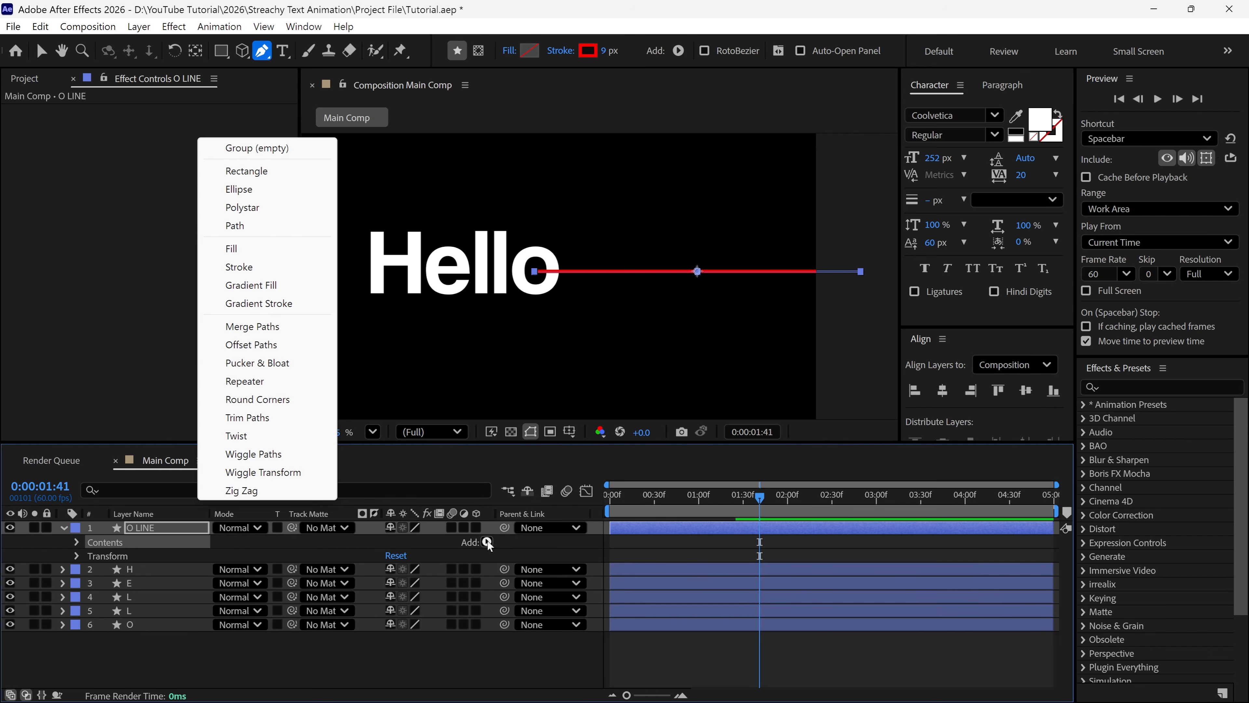
pyautogui.click(261, 347)
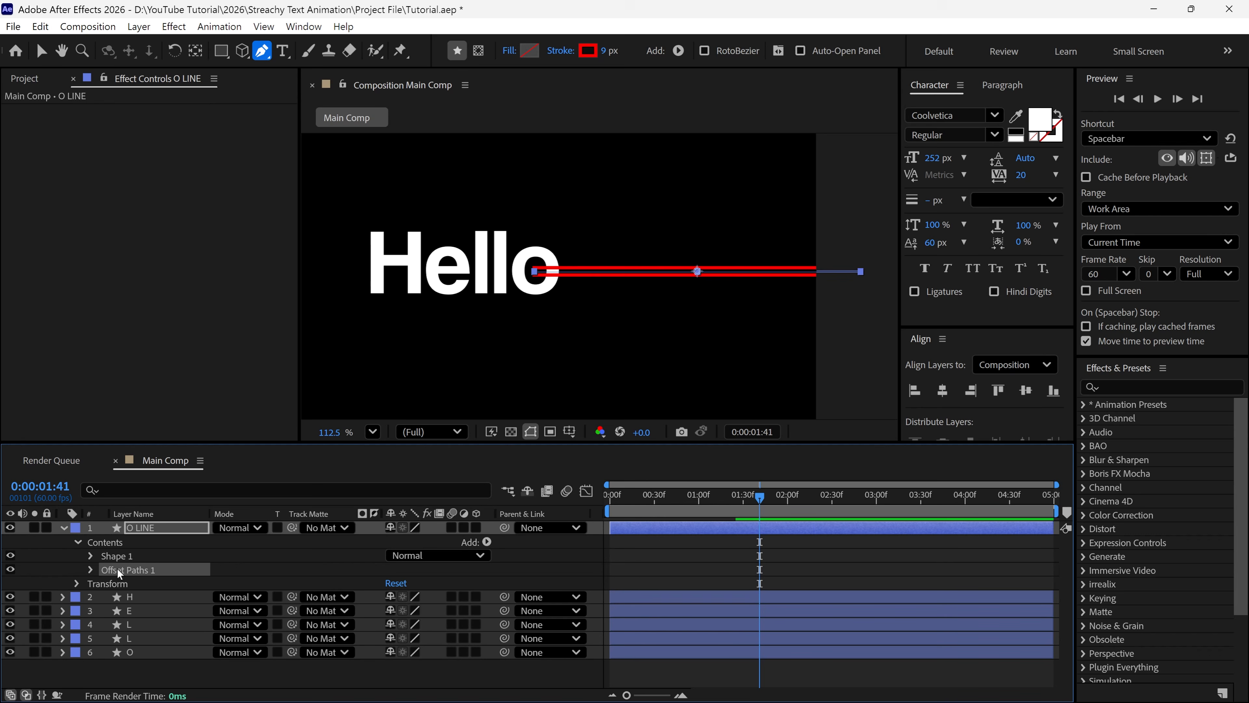
# - Set the O LINE's Offset Paths amount to 46.9 and its stroke width to 37.6 px to match the O's thickness
pyautogui.scroll(2, 578, 305)
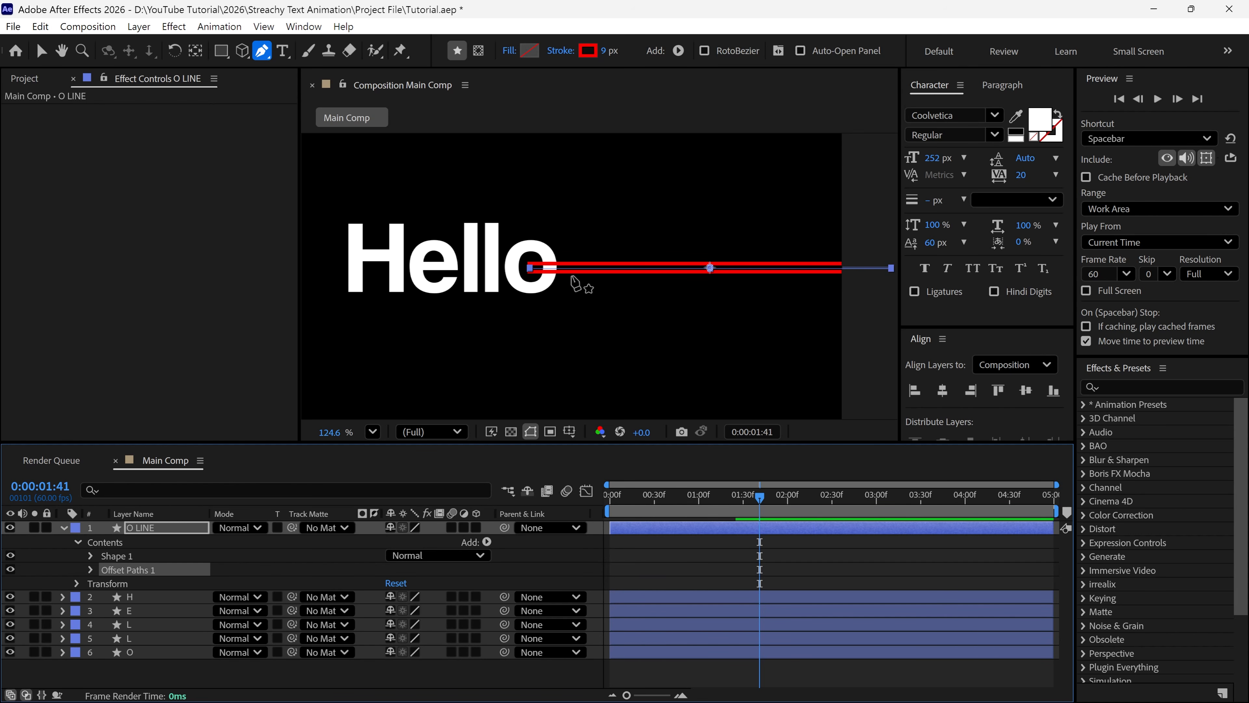
pyautogui.press('v')
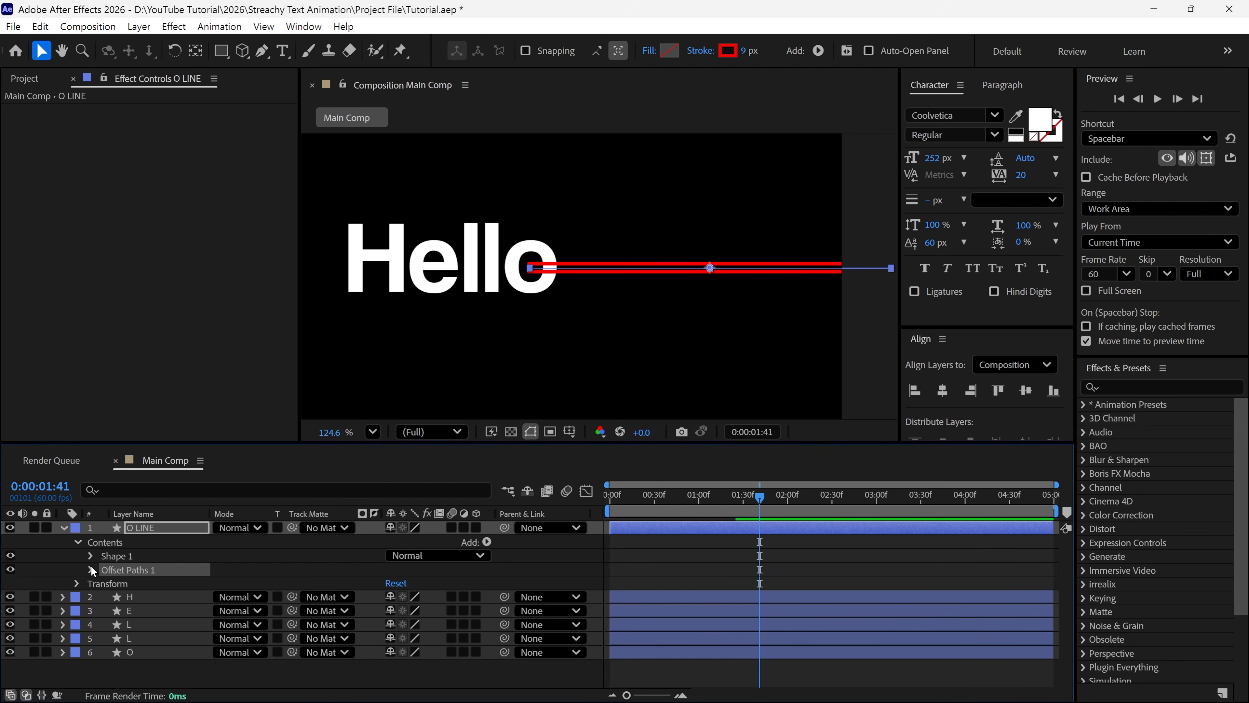
pyautogui.click(91, 569)
pyautogui.moveTo(394, 583); pyautogui.dragTo(421, 584)
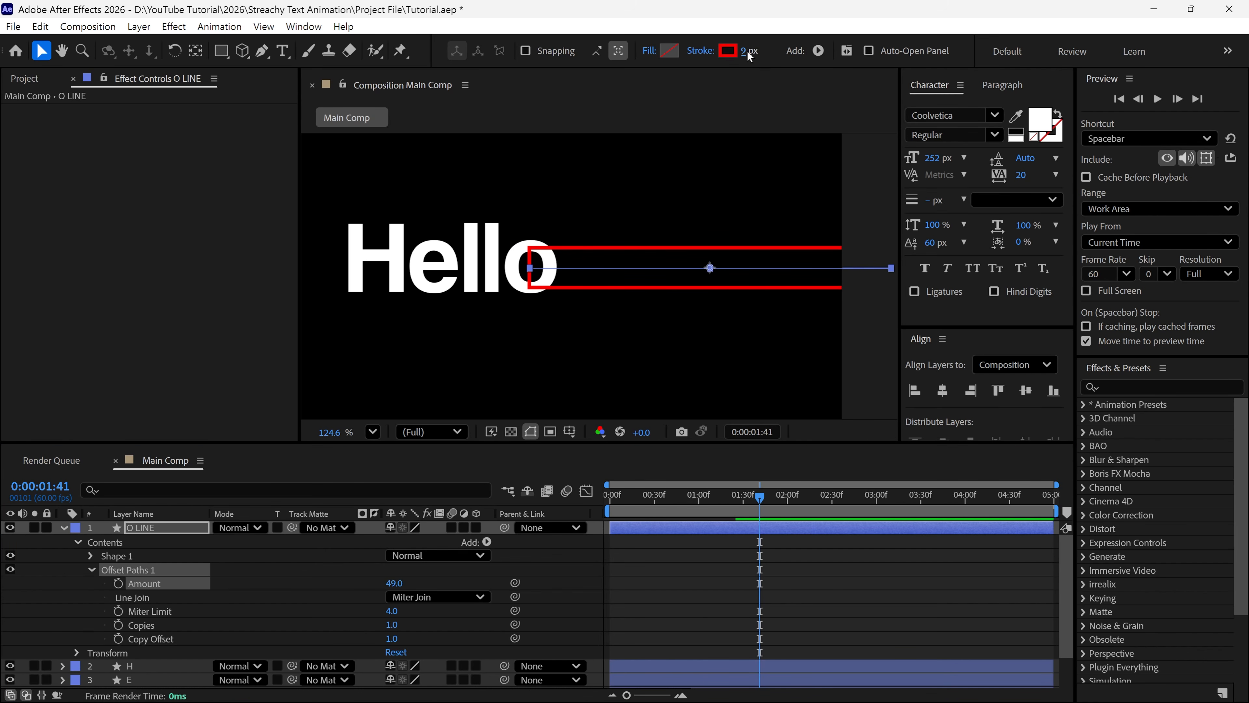
pyautogui.moveTo(747, 50); pyautogui.dragTo(770, 49)
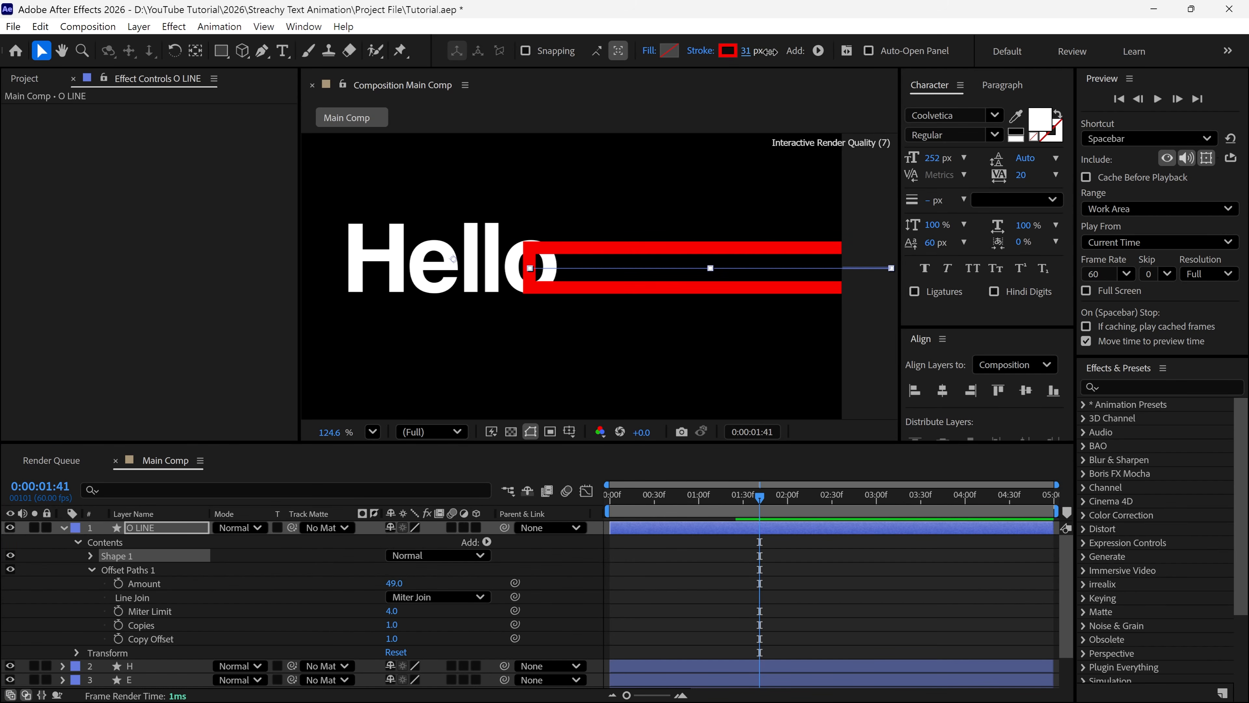
pyautogui.scroll(4, 550, 251)
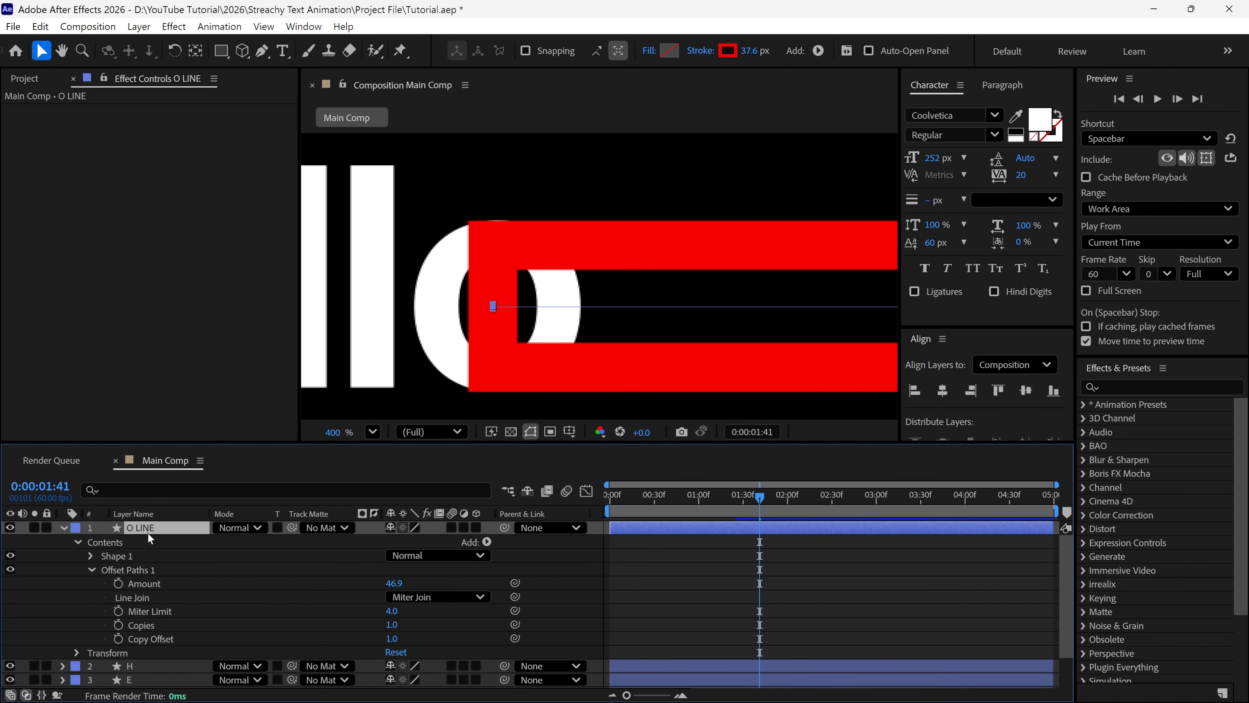
# - Set the O LINE stroke's line cap to Round Cap and its line join to Round Join
pyautogui.click(142, 489)
pyautogui.write('cap')
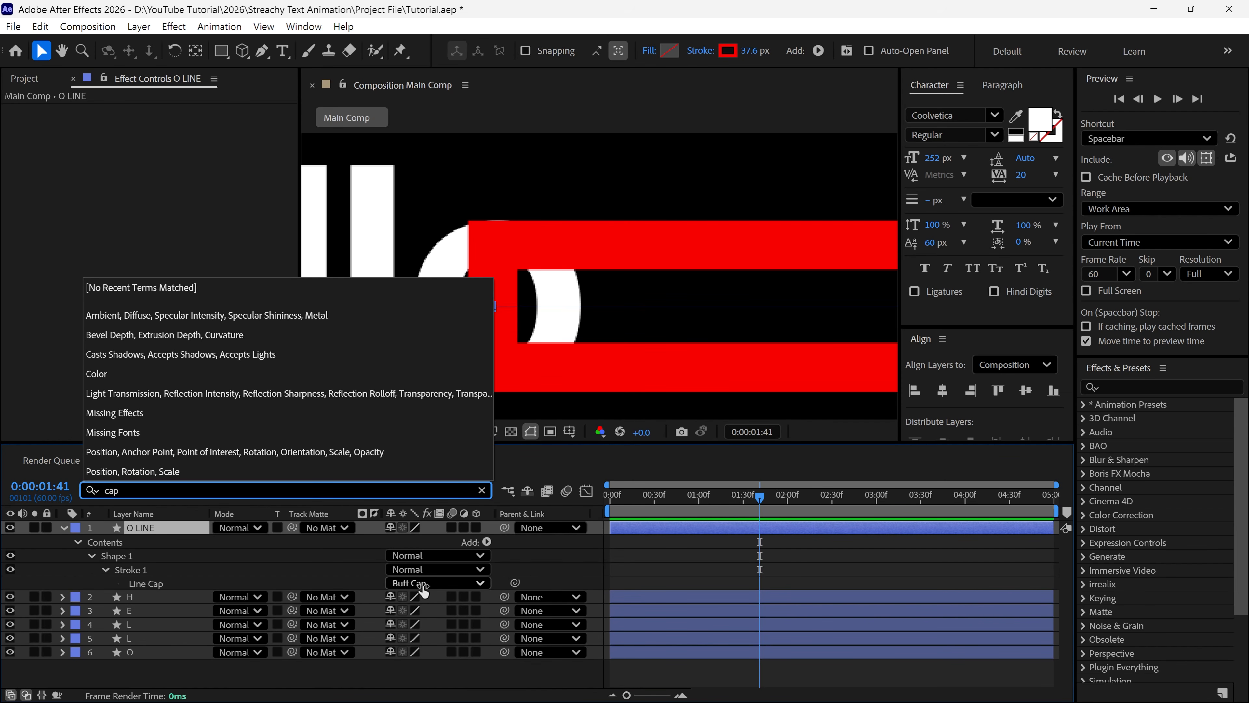
pyautogui.click(435, 582)
pyautogui.click(435, 618)
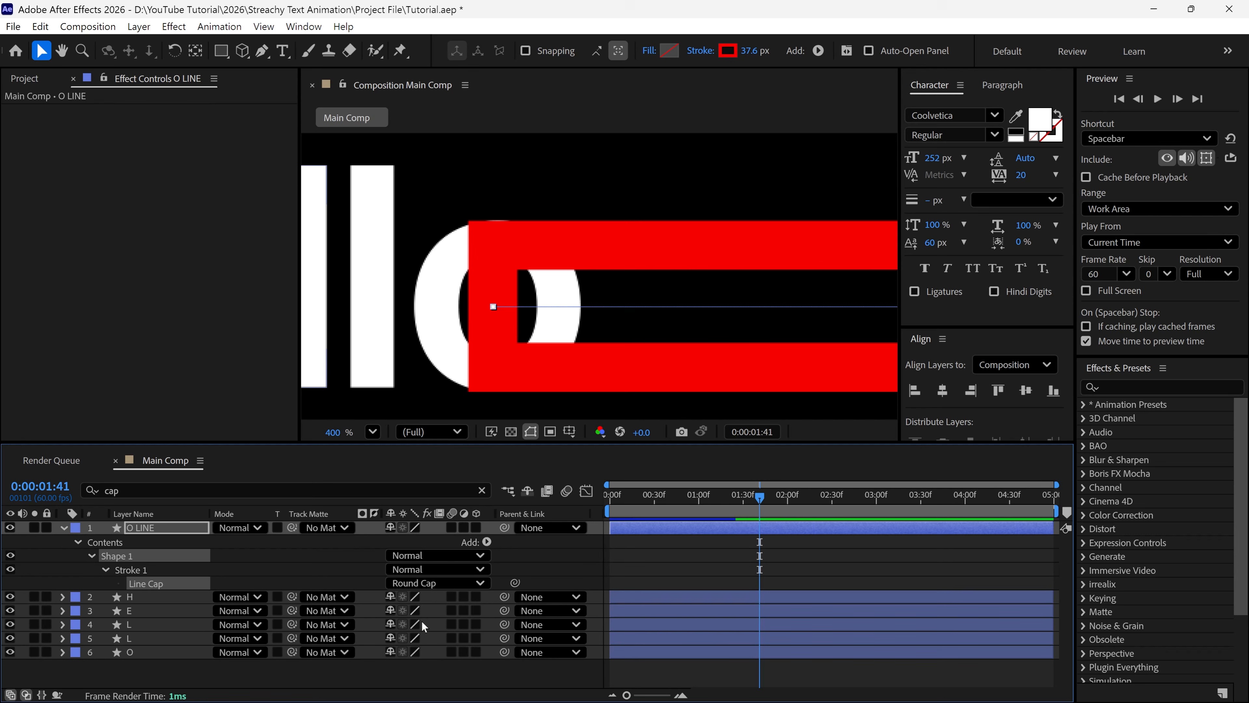
pyautogui.click(106, 568)
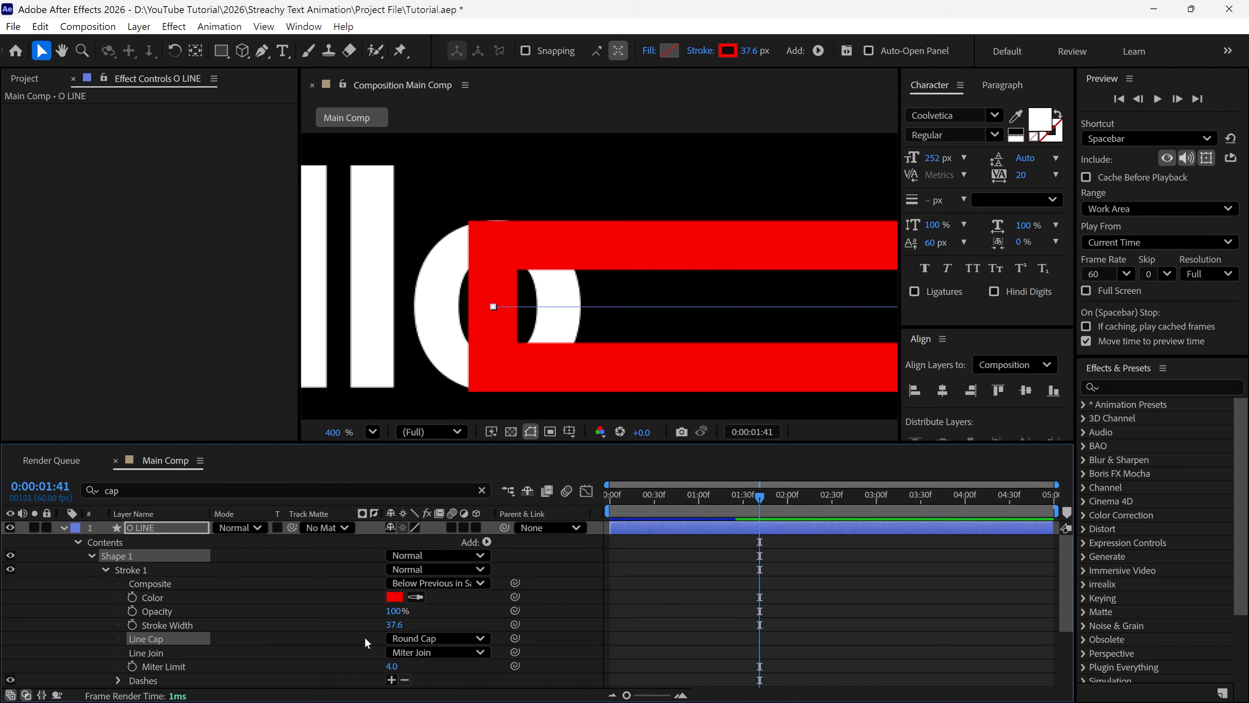
pyautogui.click(406, 653)
pyautogui.click(421, 619)
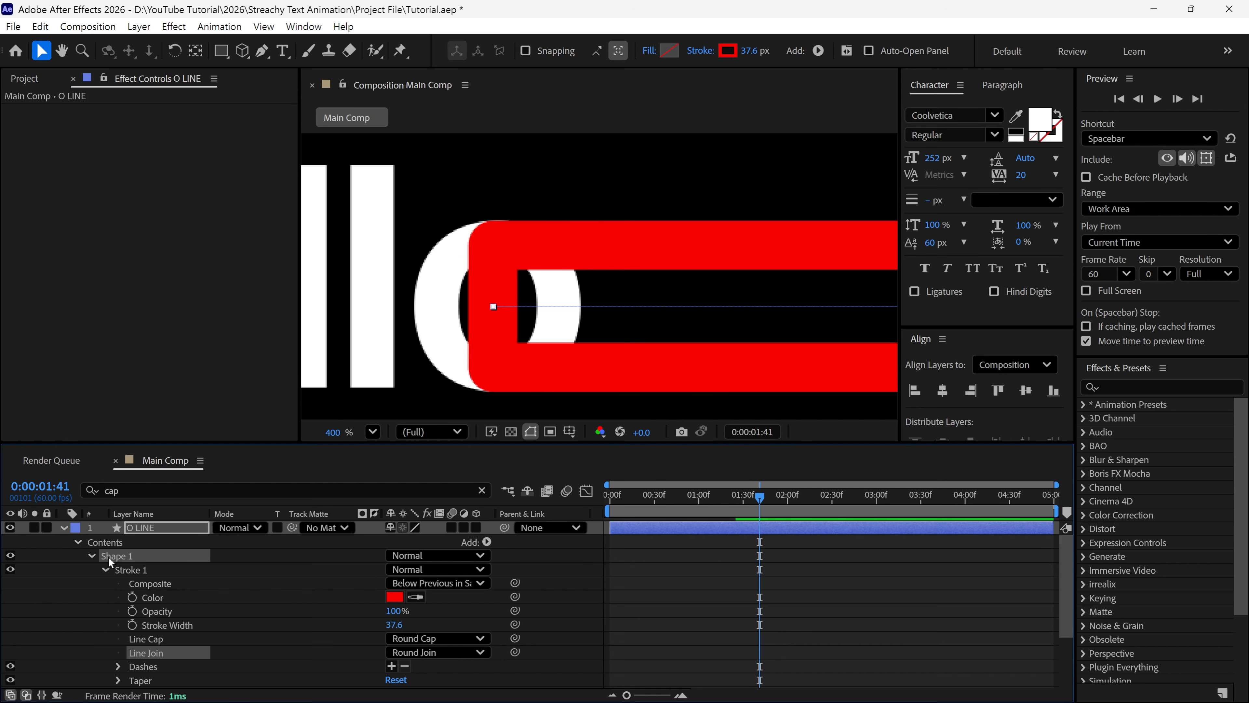
# - Set the line join of the O LINE's Offset Paths to Round Join
pyautogui.click(91, 556)
pyautogui.click(77, 541)
pyautogui.click(76, 542)
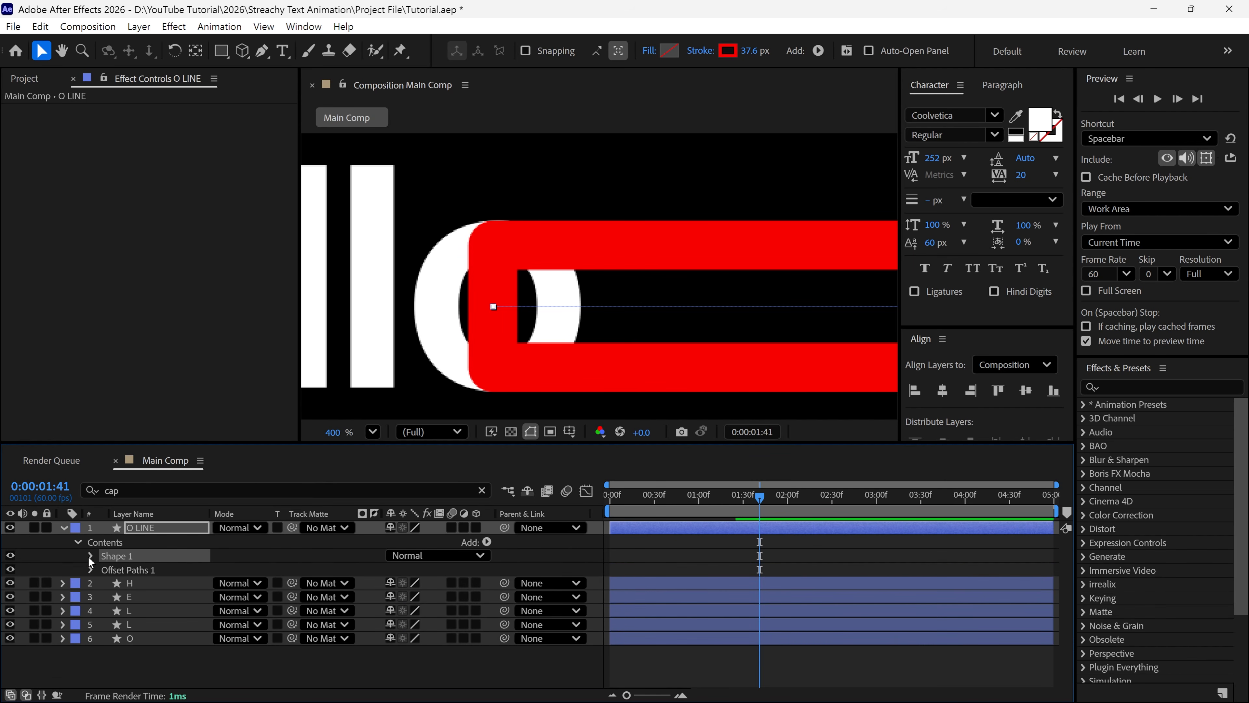
pyautogui.click(91, 568)
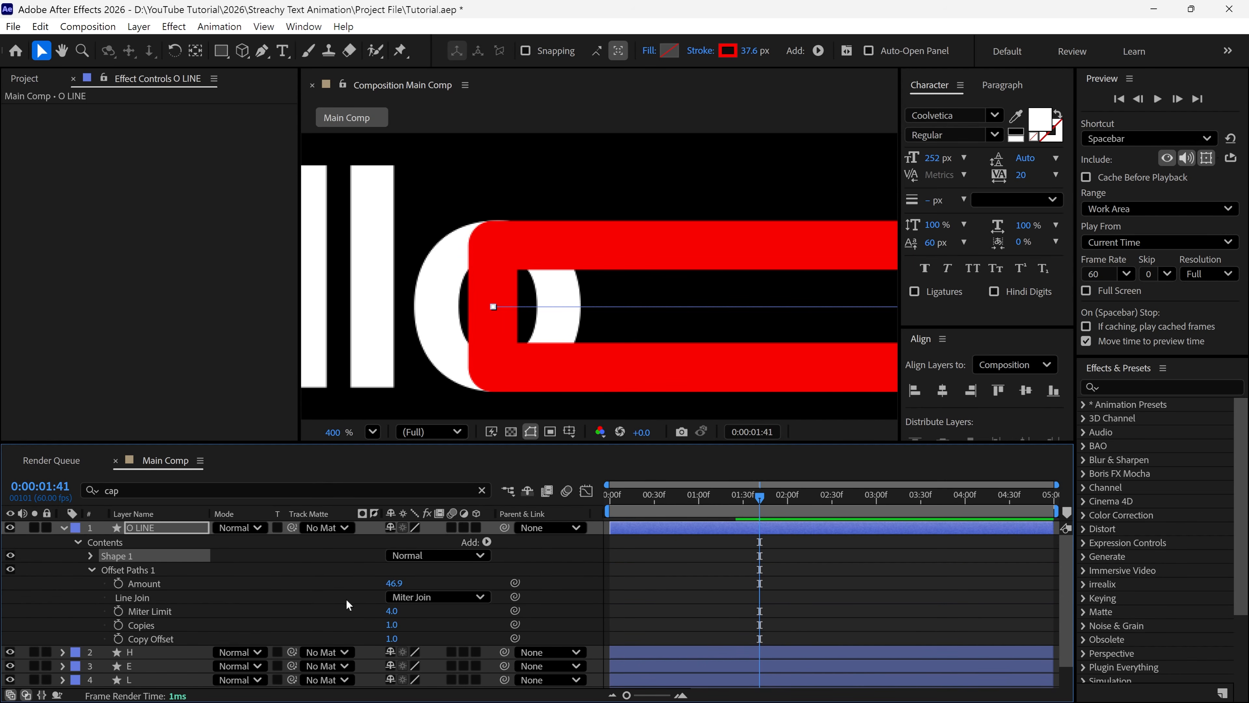
pyautogui.click(439, 598)
pyautogui.click(437, 632)
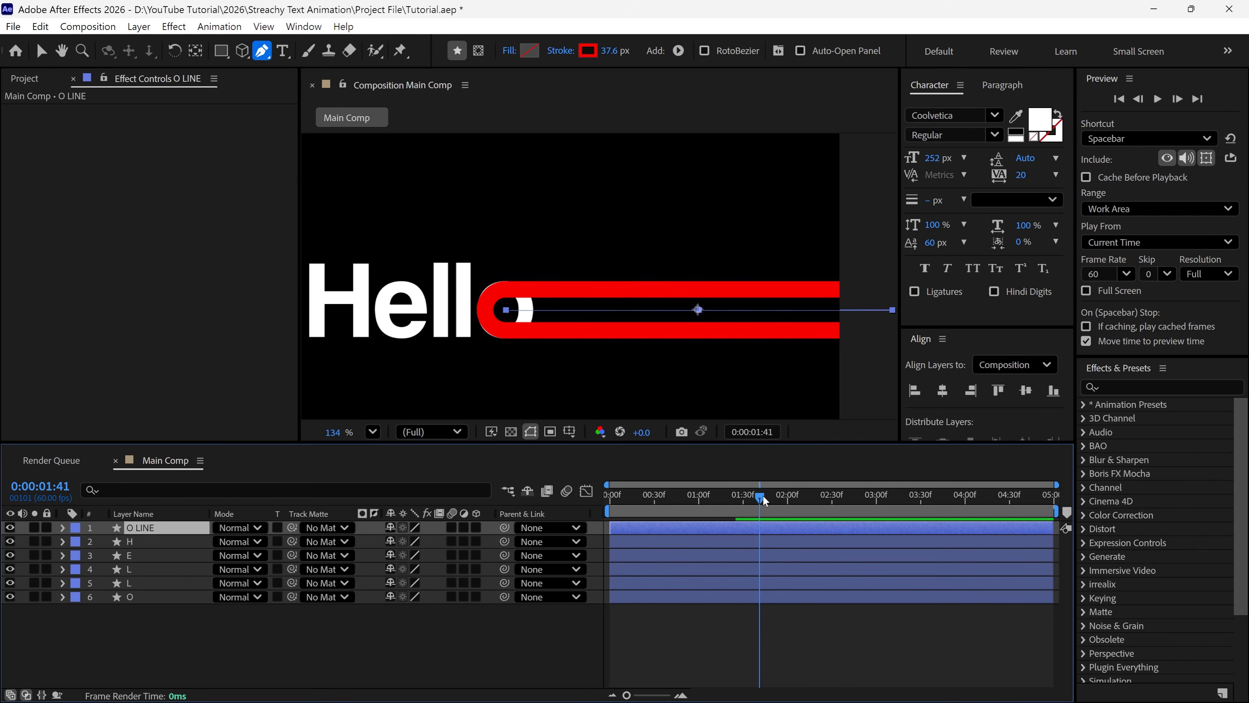
# - Start keyframing the O LINE's Path with a keyframe at 0:00:02:00
pyautogui.moveTo(761, 497); pyautogui.dragTo(789, 502)
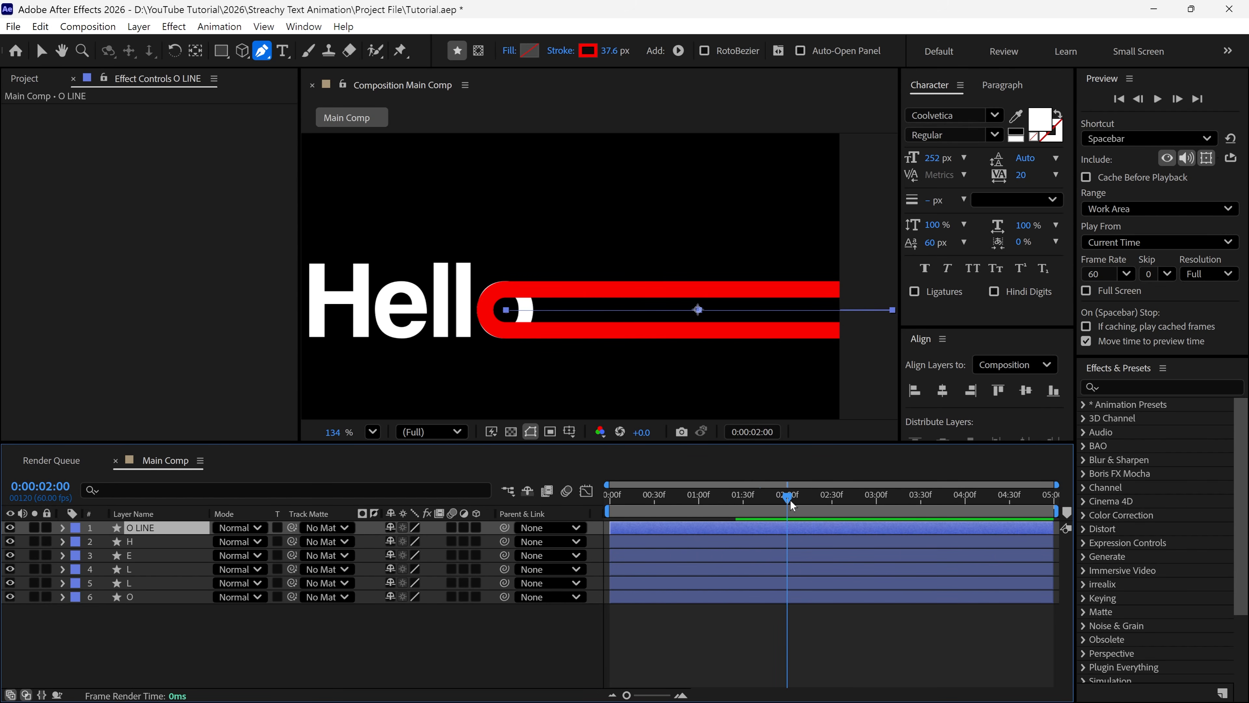
pyautogui.click(178, 489)
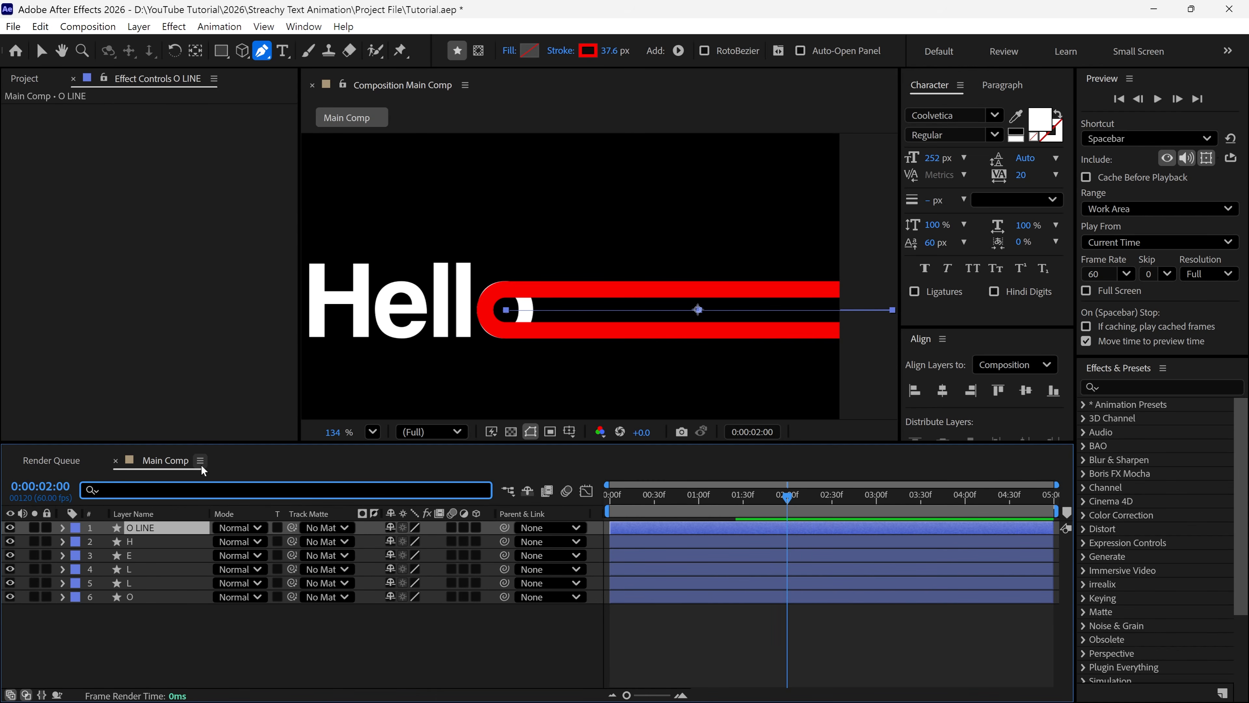
pyautogui.write('path')
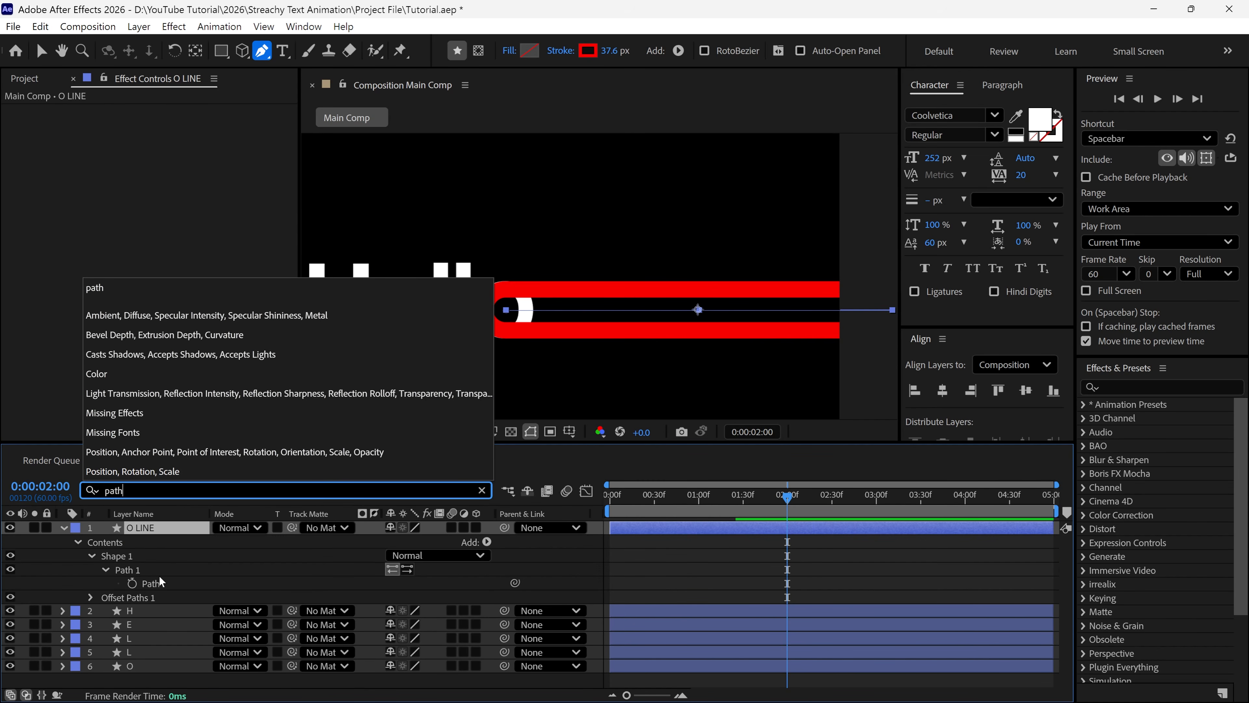
pyautogui.click(132, 584)
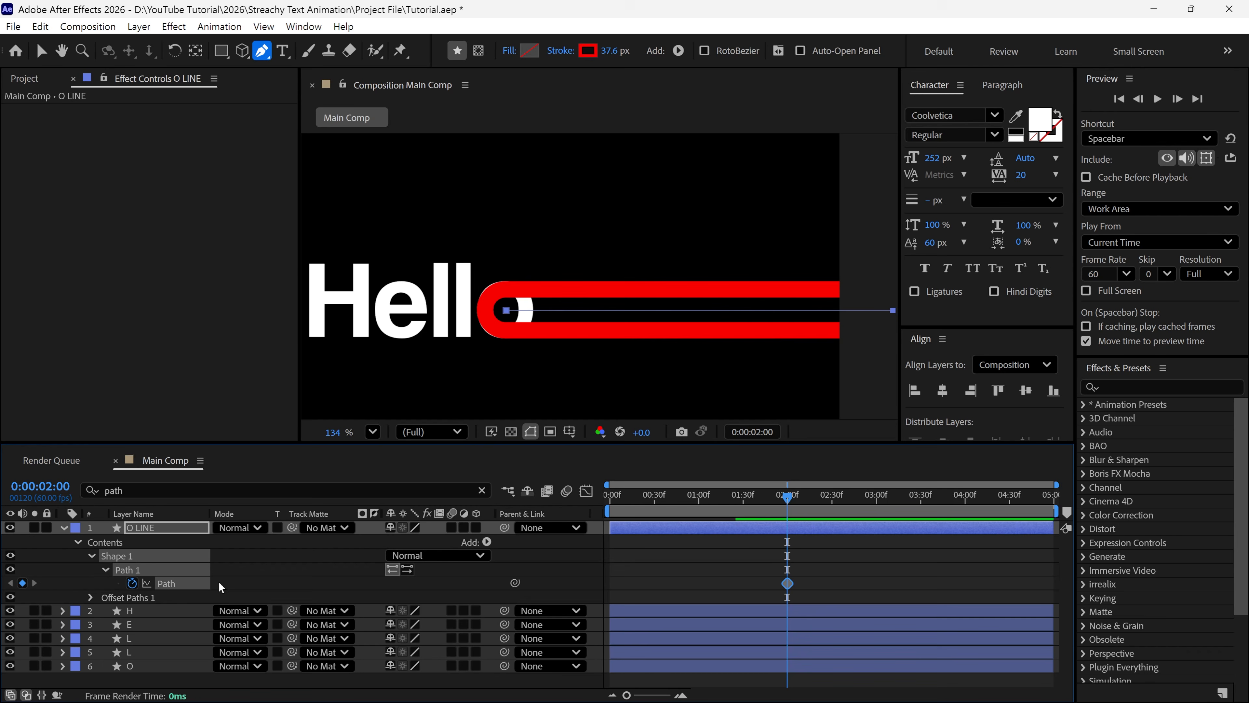
# - At 0:00:00:00, move the line's inner end point horizontally from the O's centre to beyond the composition's right edge
pyautogui.moveTo(786, 500); pyautogui.dragTo(596, 531)
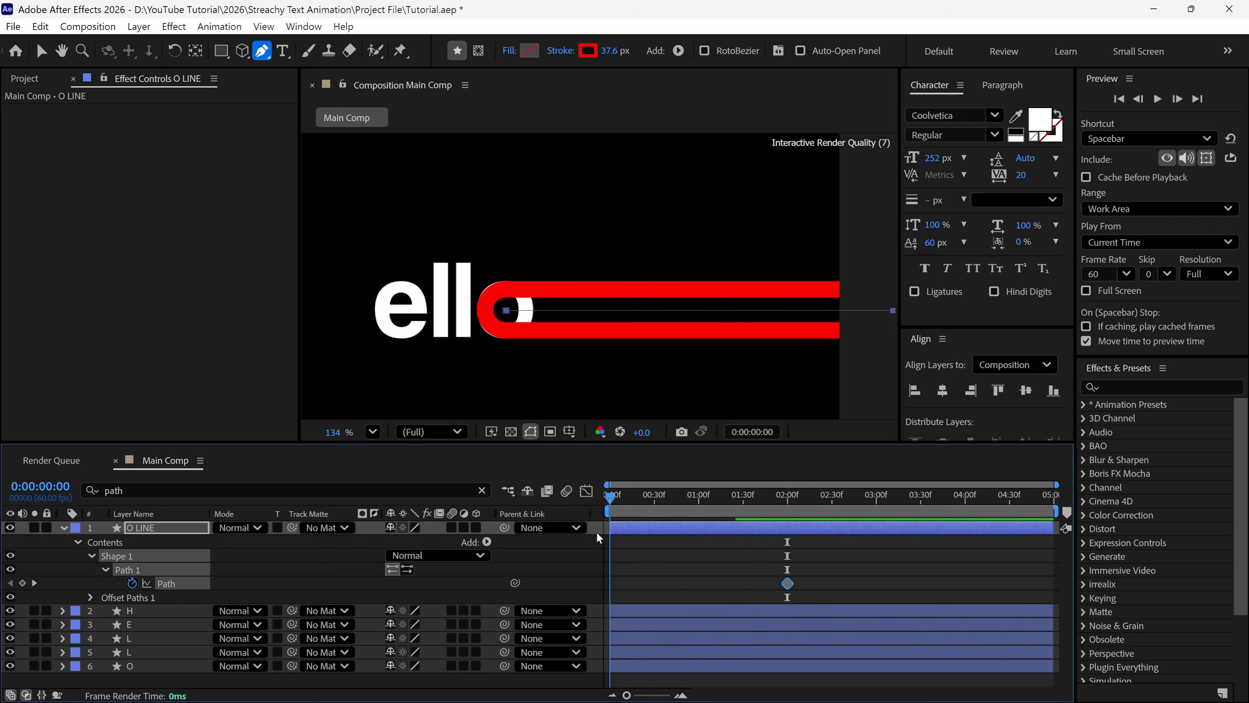
pyautogui.click(507, 311)
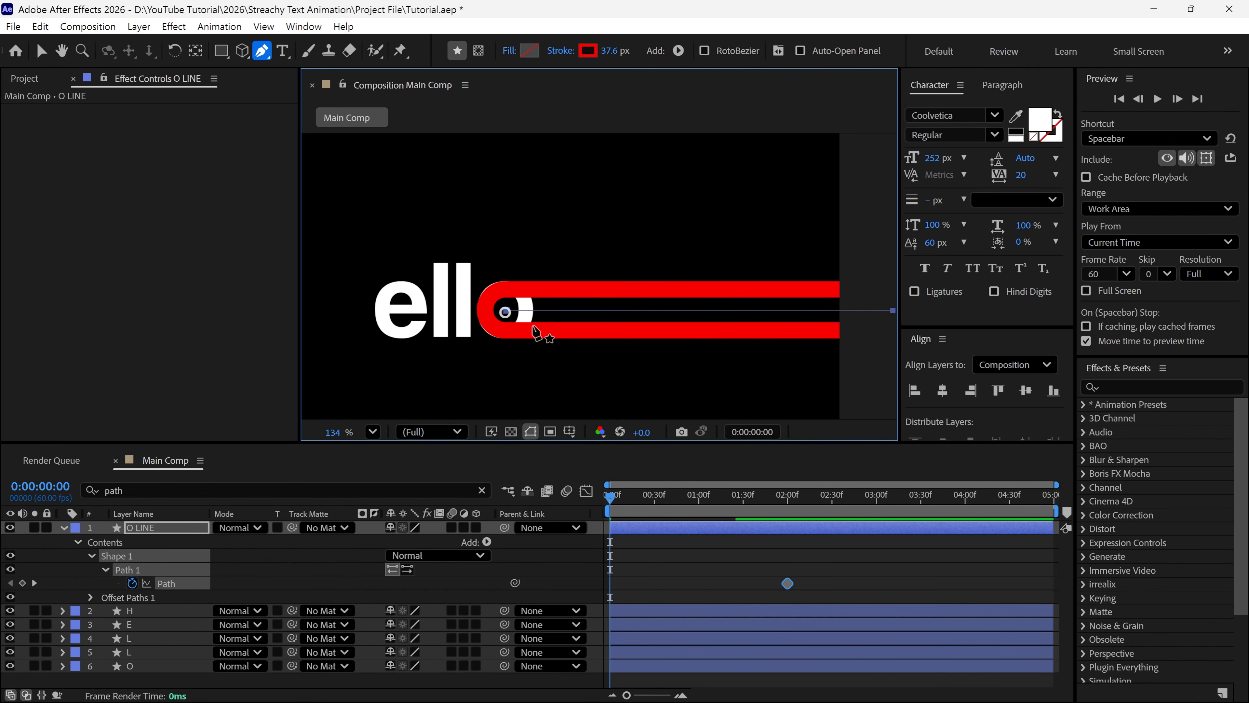
pyautogui.moveTo(507, 311); pyautogui.dragTo(878, 331)
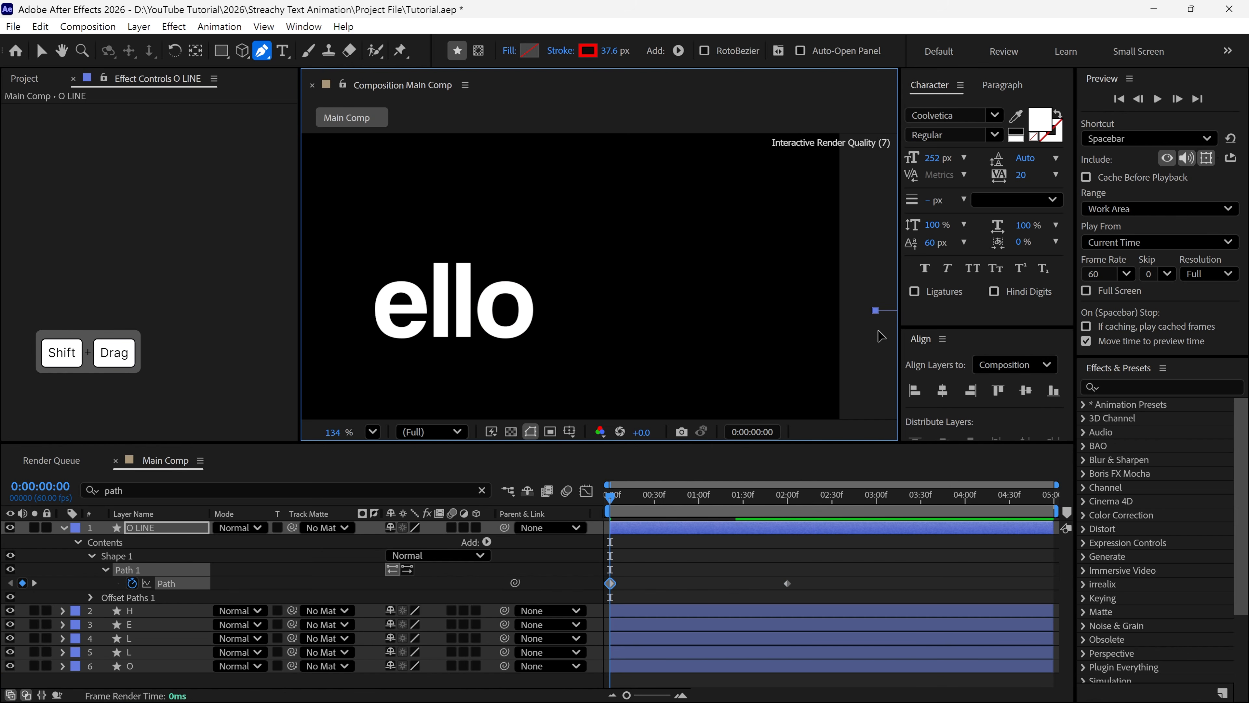
# - At 0:00:00:30, paste the 2-second Path keyframe and pull the line's outer end point in to the O's centre
pyautogui.moveTo(610, 498); pyautogui.dragTo(657, 521)
pyautogui.click(787, 583)
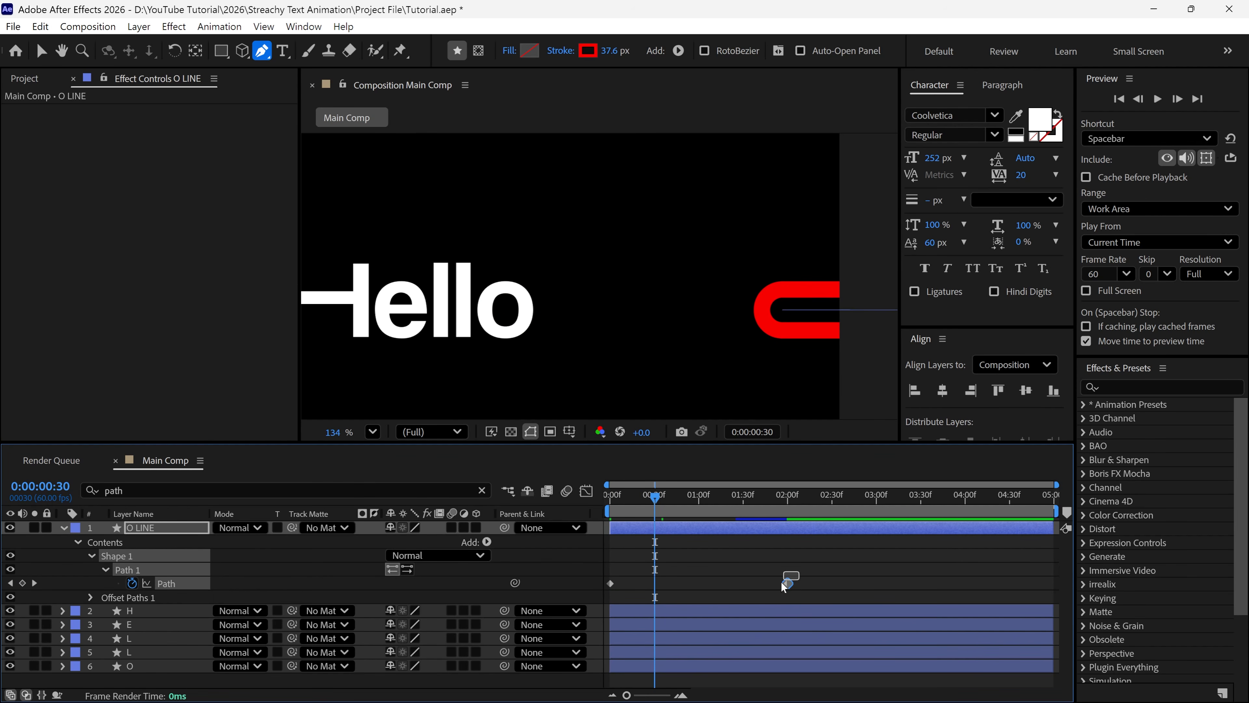
pyautogui.hotkey('ctrl', 'c')
pyautogui.hotkey('ctrl', 'v')
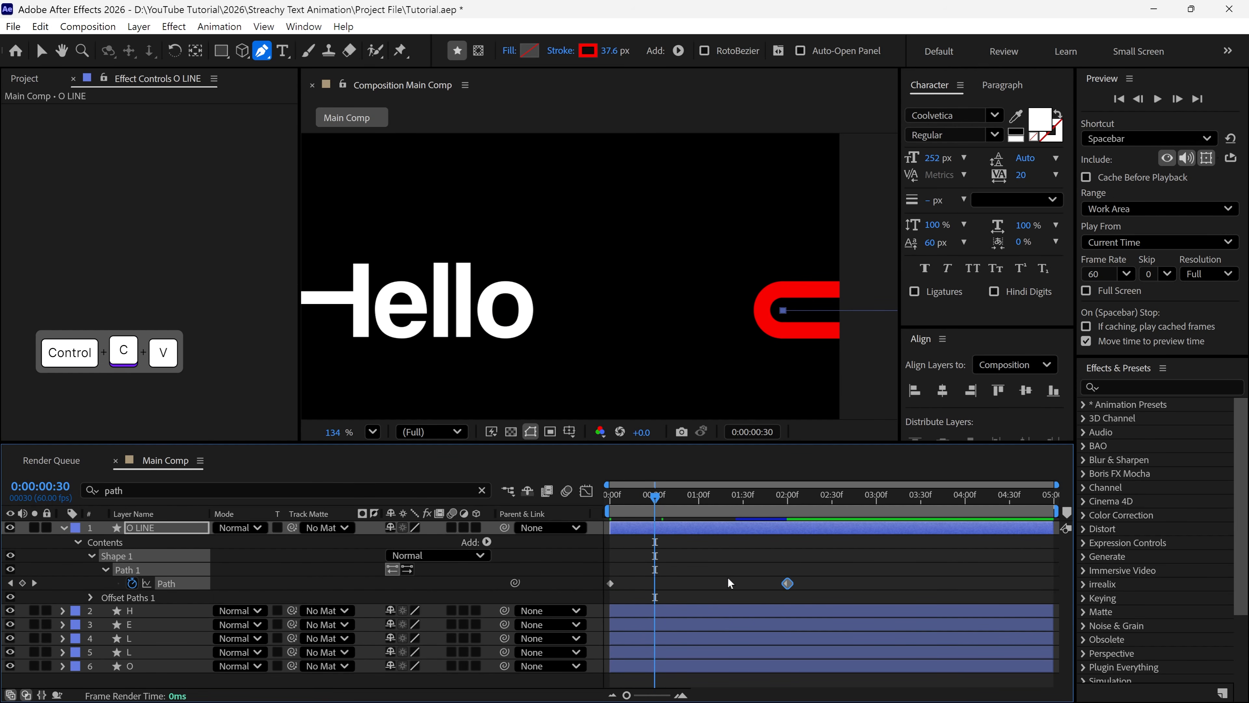
pyautogui.moveTo(891, 314); pyautogui.dragTo(508, 344)
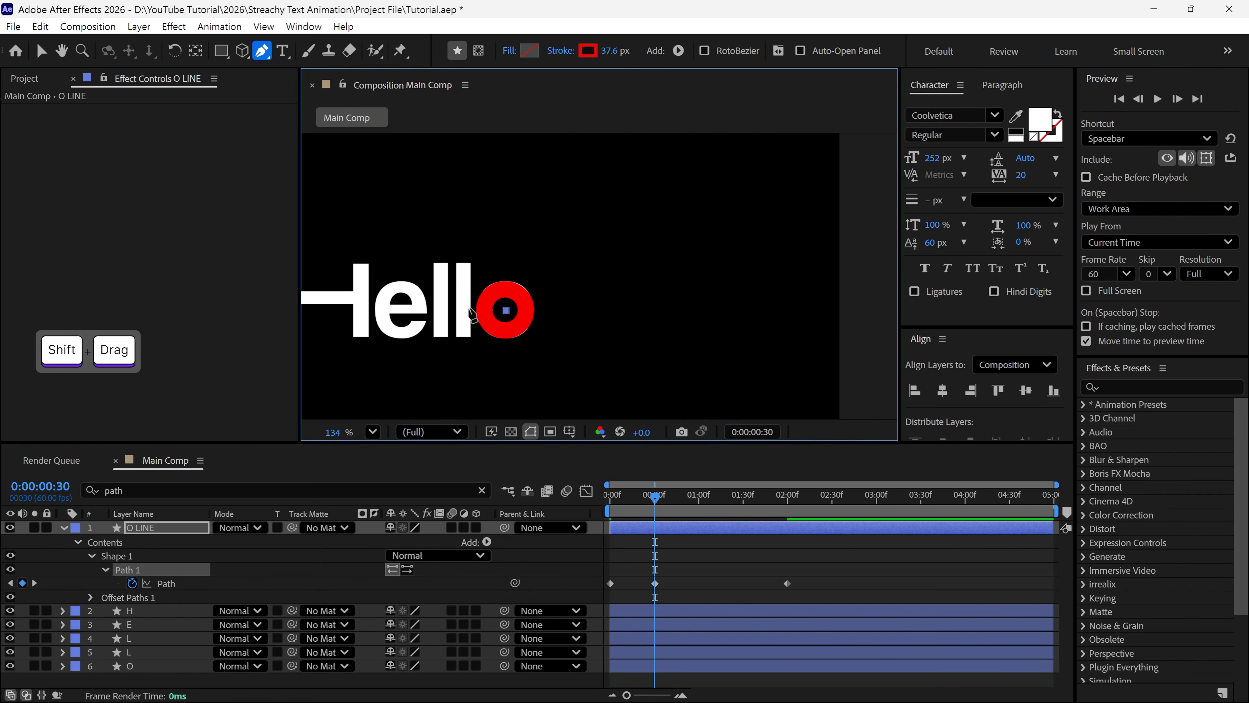
# - Fine-tune the line's point at the O's centre at 0:00:00:59 and add another Path keyframe at 0:00:01:33
pyautogui.moveTo(652, 500); pyautogui.dragTo(698, 522)
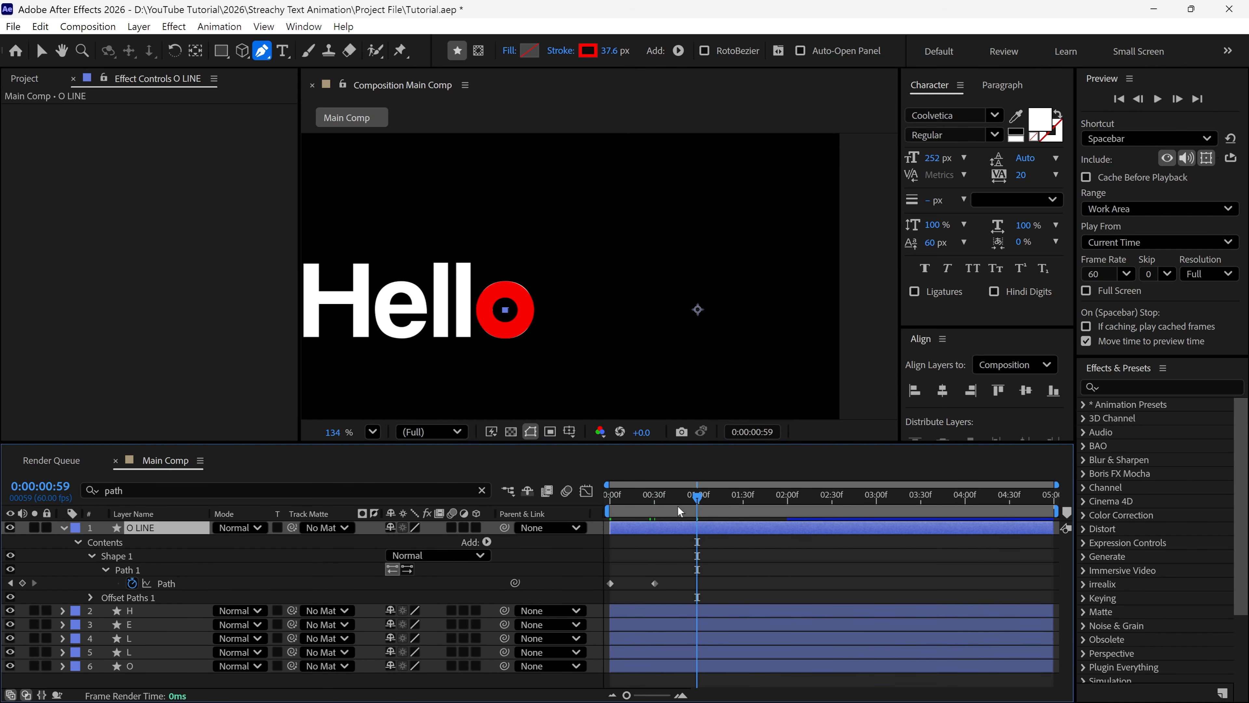
pyautogui.scroll(1, 502, 331)
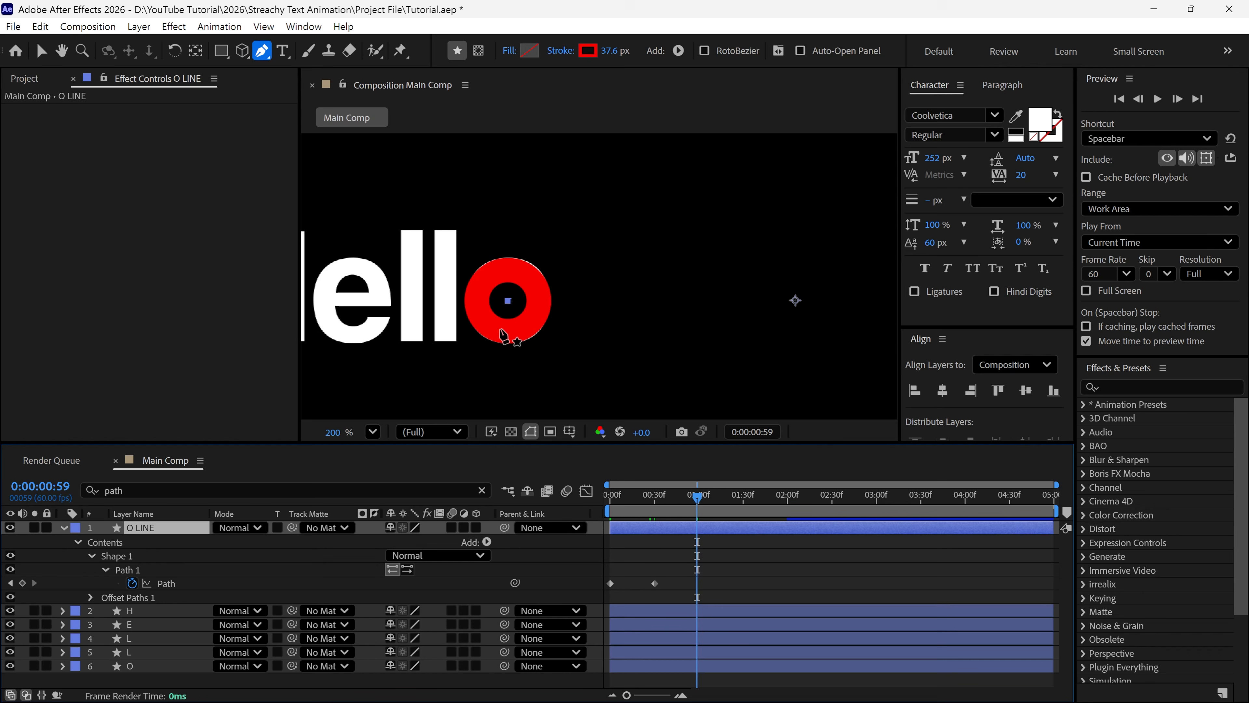
pyautogui.scroll(3, 502, 329)
pyautogui.moveTo(514, 255)
pyautogui.mouseDown()
pyautogui.moveTo(593, 262)
pyautogui.moveTo(514, 253)
pyautogui.mouseUp()
pyautogui.click(748, 496)
# - Apply Easy Ease to all of the O LINE's Path keyframes and preview the motion from the start
pyautogui.hotkey('shift', '/')
pyautogui.press('Home')
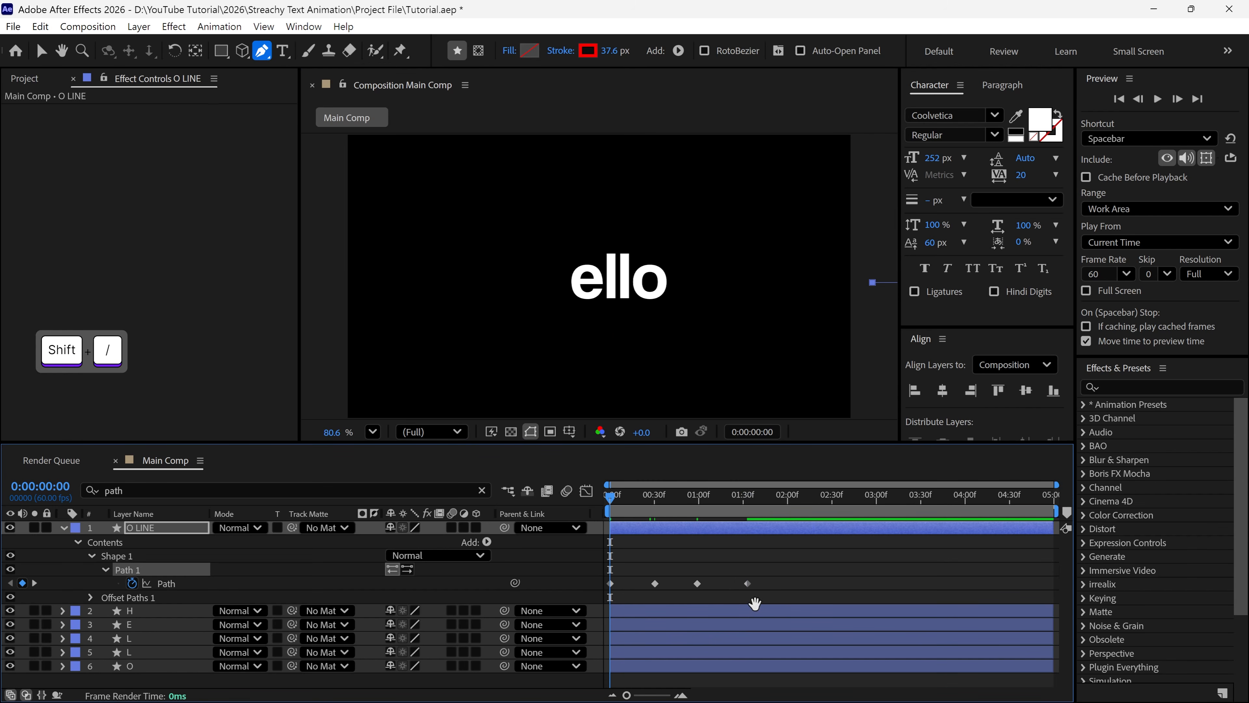
pyautogui.press('space')
pyautogui.press('space')
pyautogui.click(624, 496)
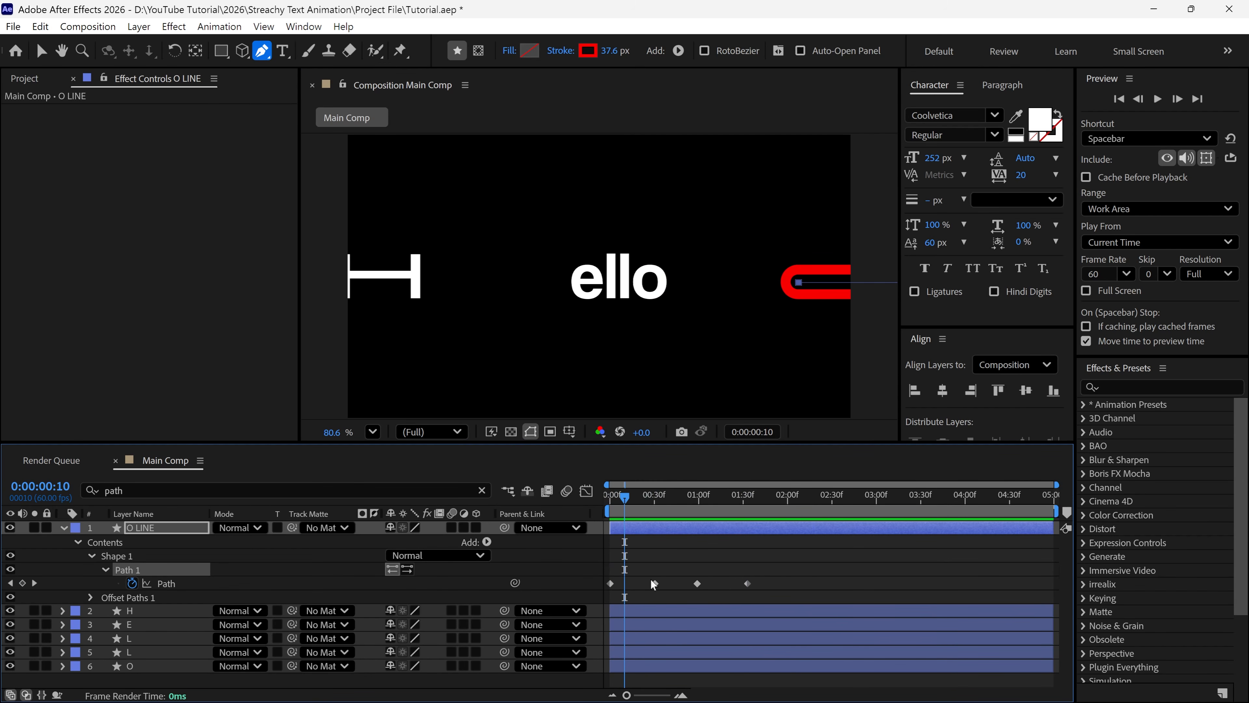
pyautogui.click(769, 579)
pyautogui.moveTo(769, 580); pyautogui.dragTo(599, 592)
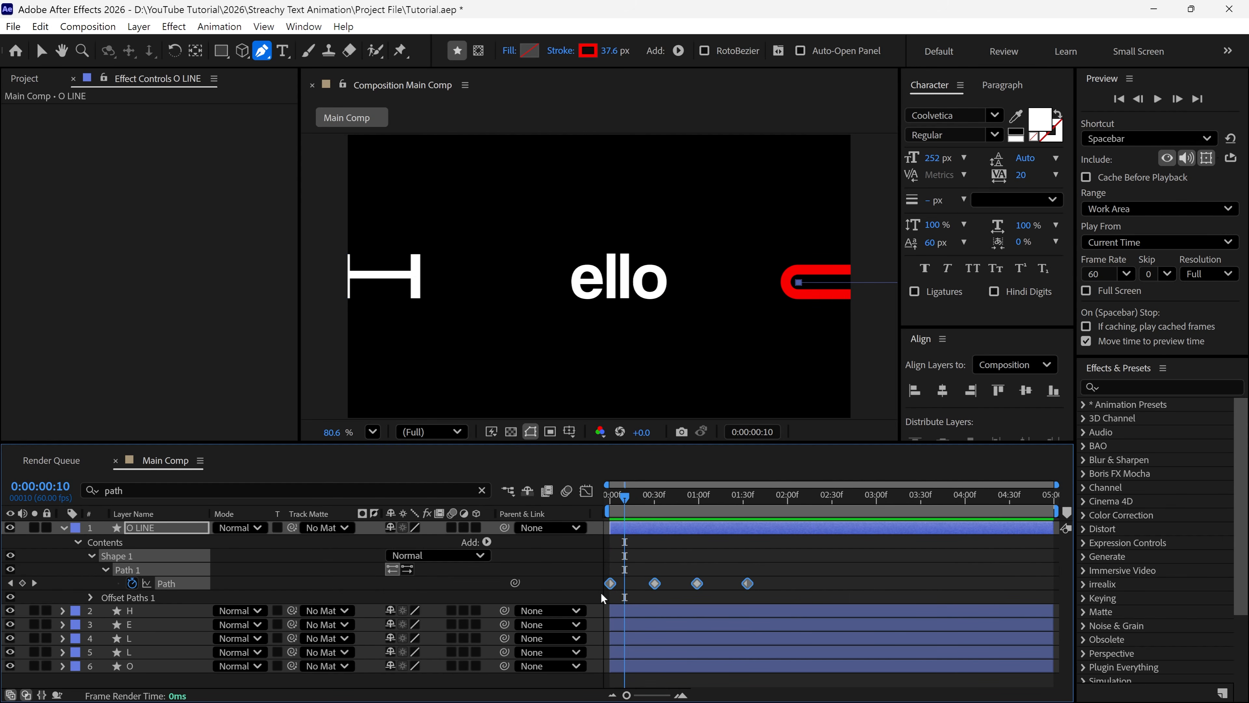
pyautogui.press('F9')
pyautogui.press('Home')
pyautogui.press('space')
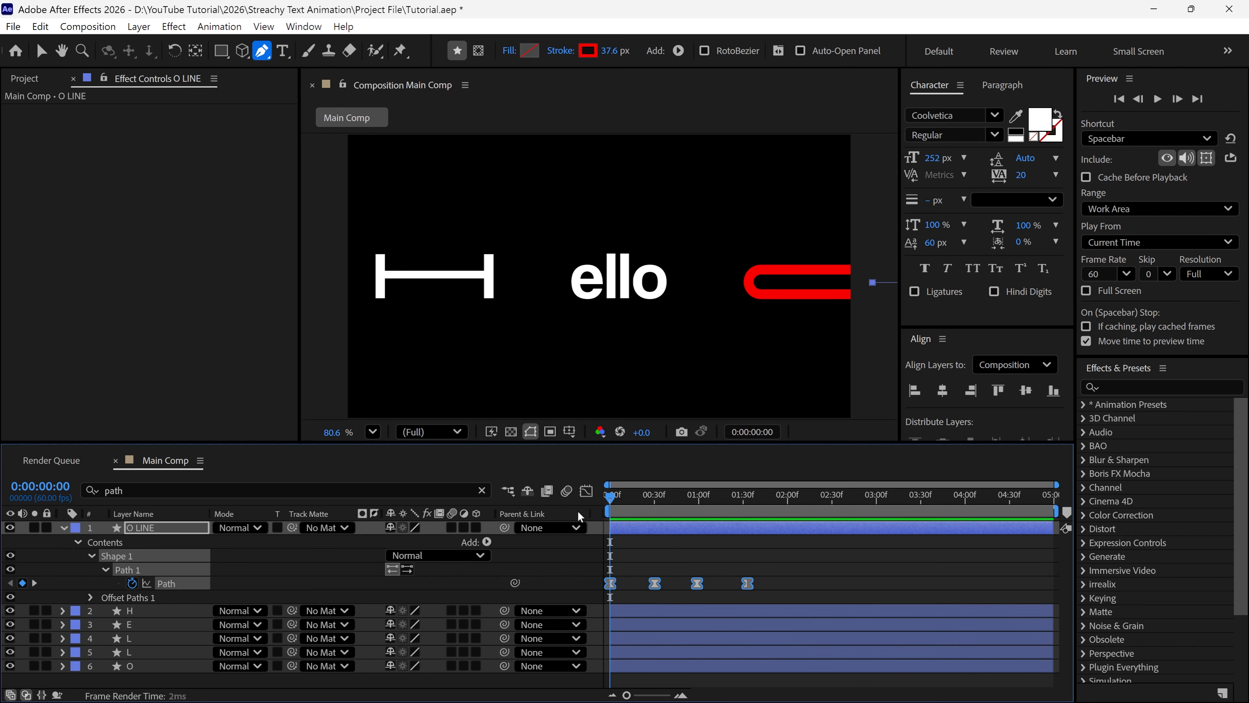
pyautogui.press('space')
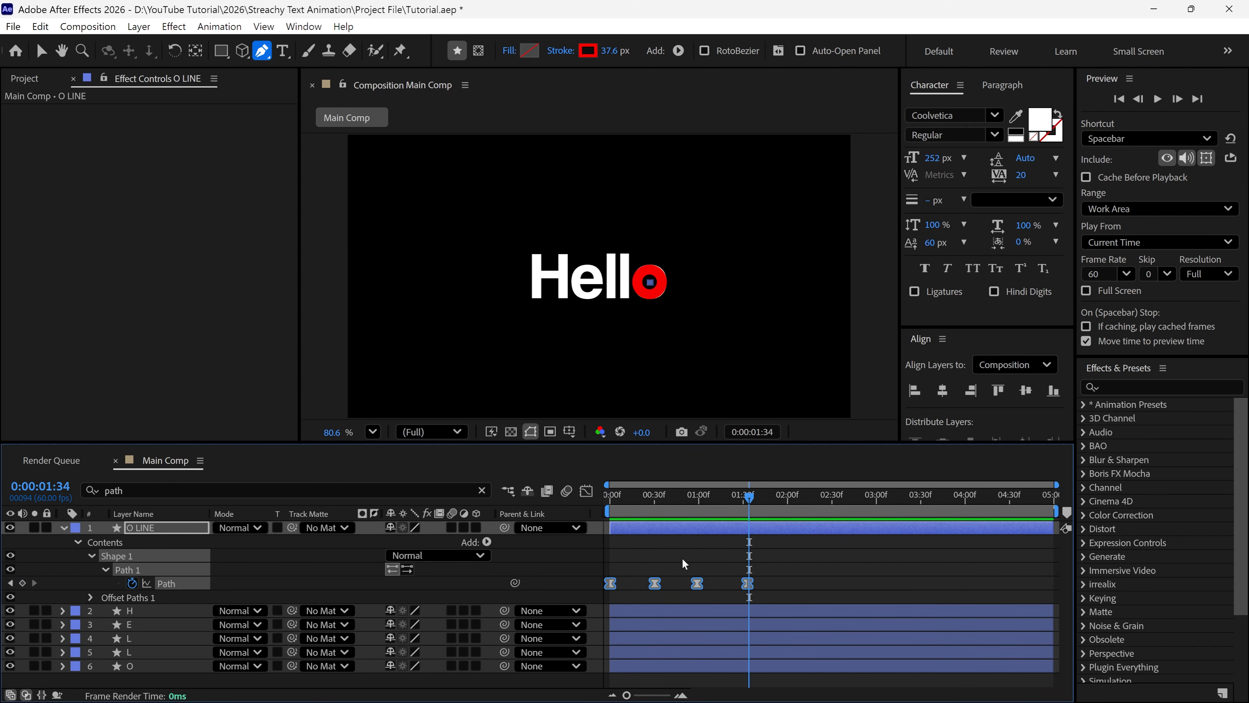
# - At the 0:00:01:33 Path keyframe, pull one end point of the O's line horizontally outward to widen the O
pyautogui.scroll(3, 717, 351)
pyautogui.click(770, 540)
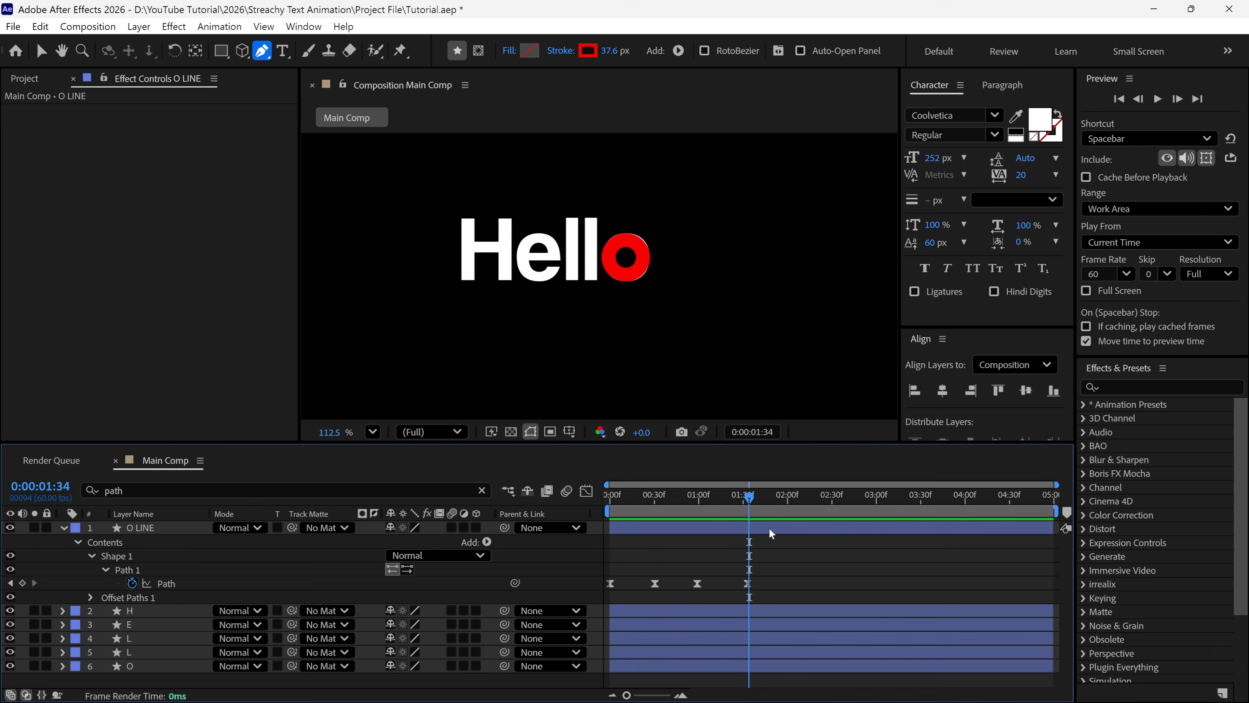
pyautogui.moveTo(750, 498); pyautogui.dragTo(747, 499)
pyautogui.scroll(4, 681, 339)
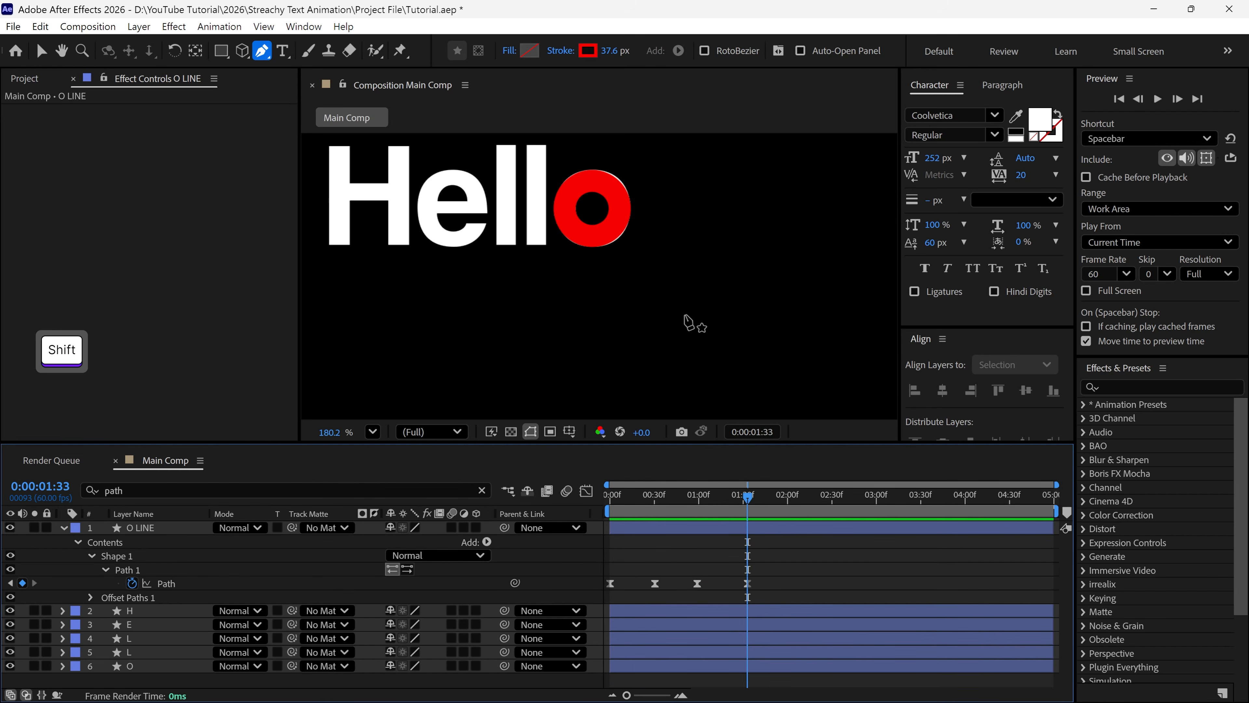
pyautogui.click(635, 532)
pyautogui.moveTo(593, 210); pyautogui.dragTo(664, 222)
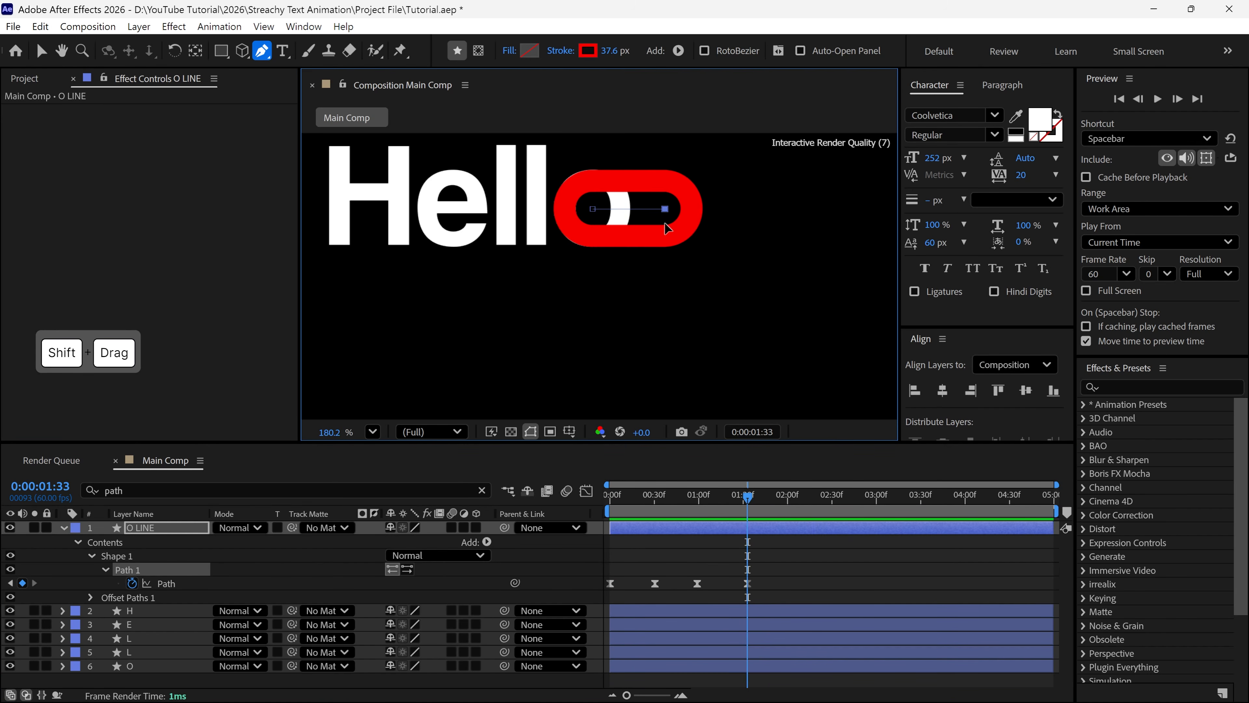
pyautogui.scroll(-2, 642, 287)
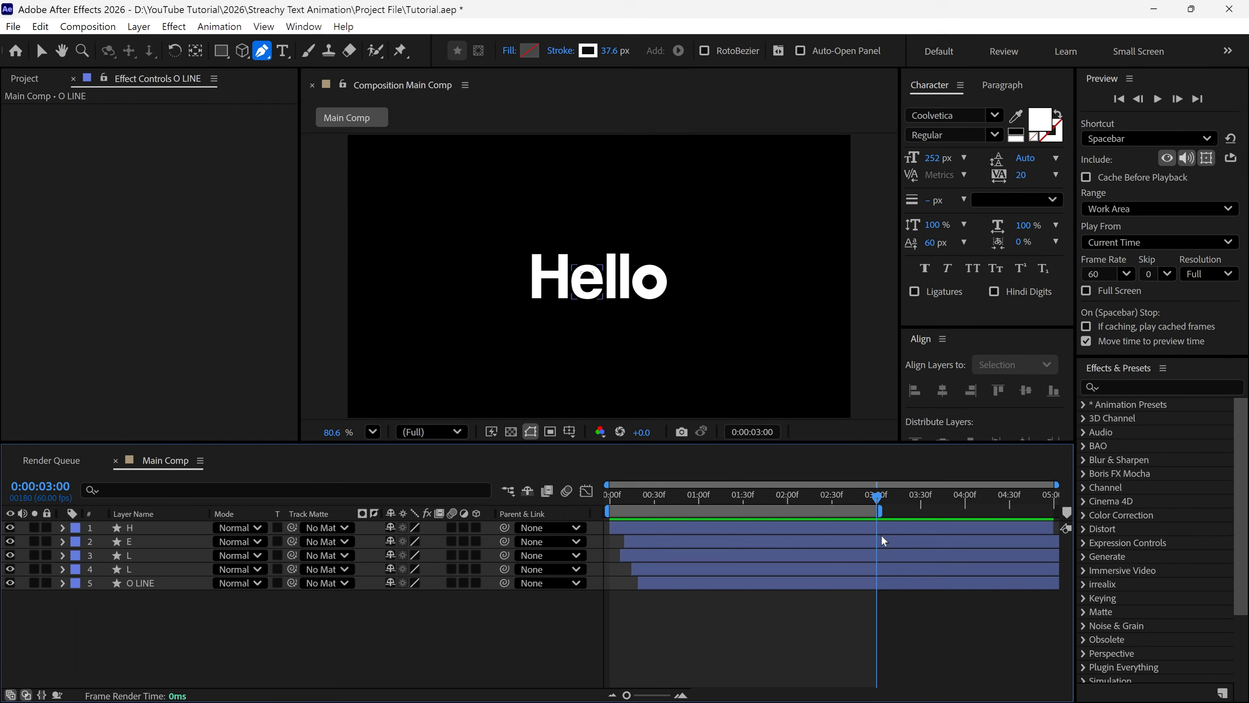
# - Preview the full Hello animation and pre-compose all five letter layers as Text, moving all attributes into the new composition
pyautogui.moveTo(877, 498); pyautogui.dragTo(598, 512)
pyautogui.press('space')
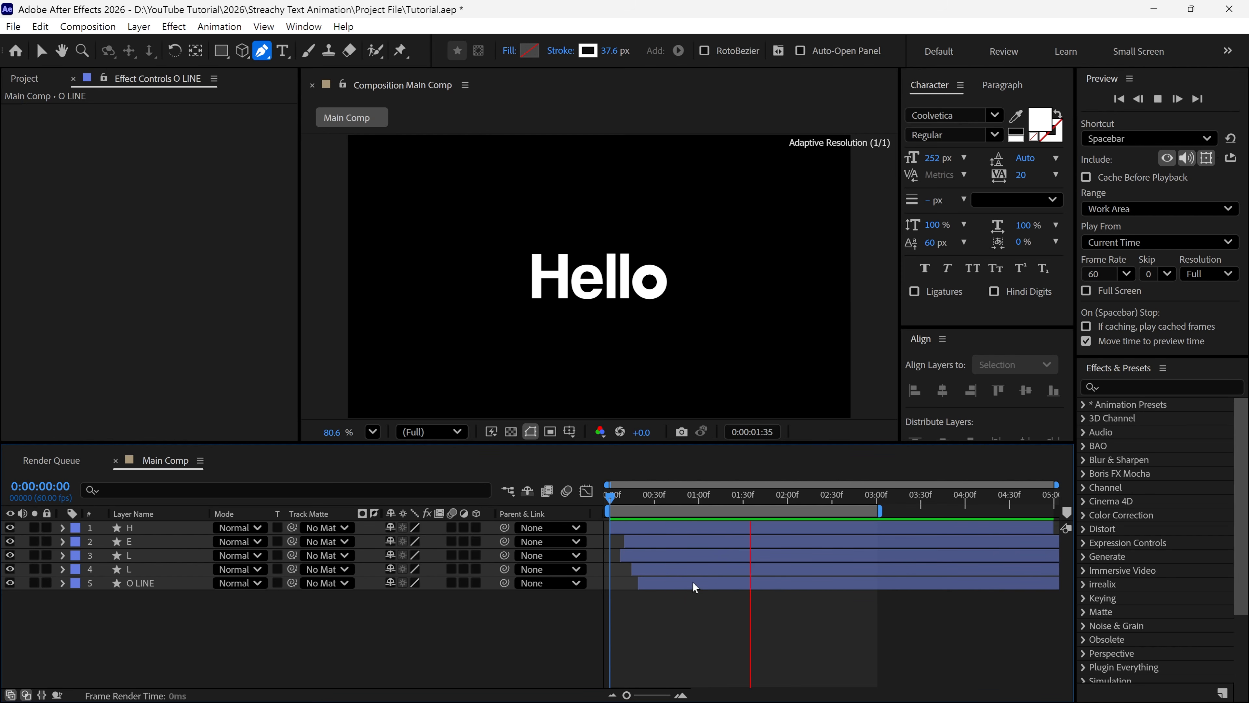
pyautogui.press('v')
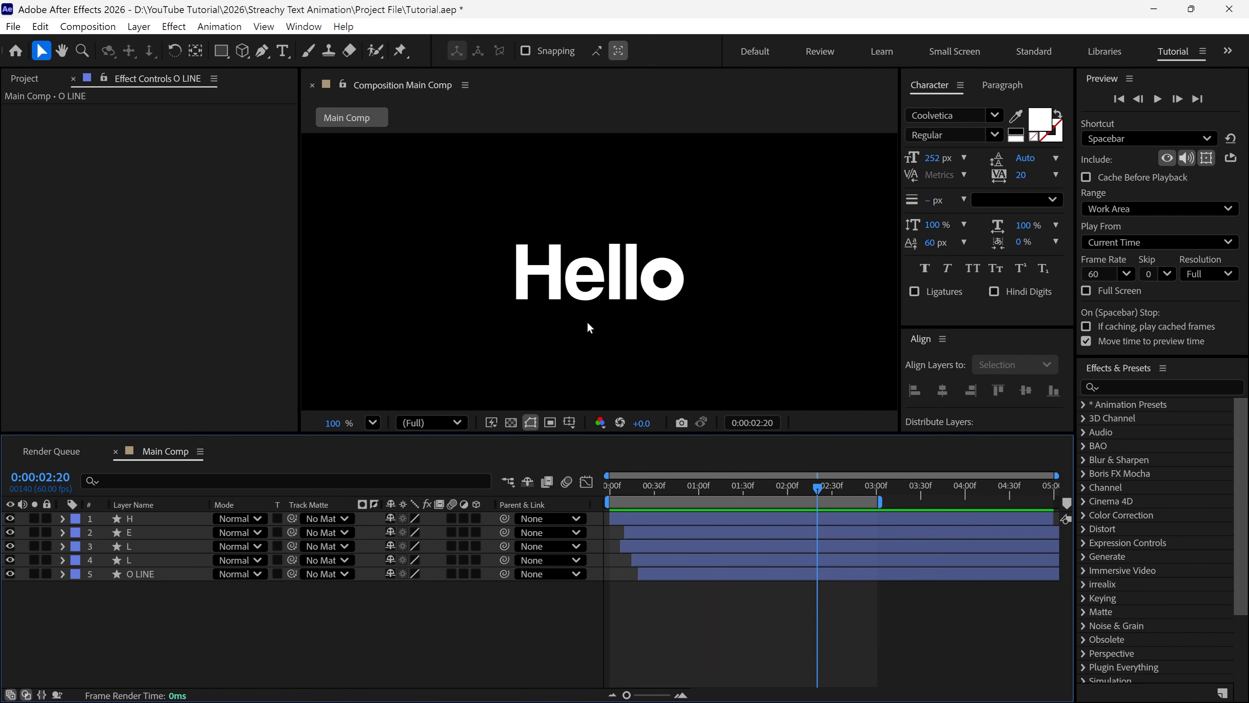
pyautogui.moveTo(124, 618); pyautogui.dragTo(135, 518)
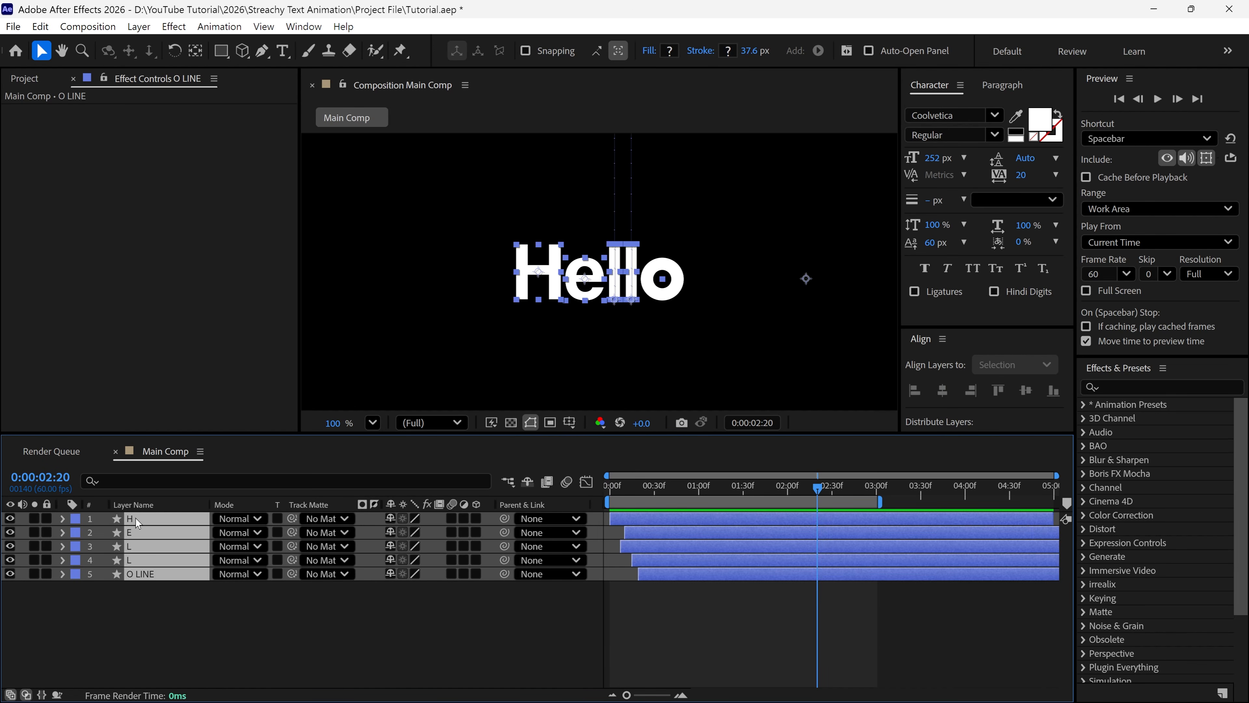
pyautogui.rightClick(136, 517)
pyautogui.click(192, 394)
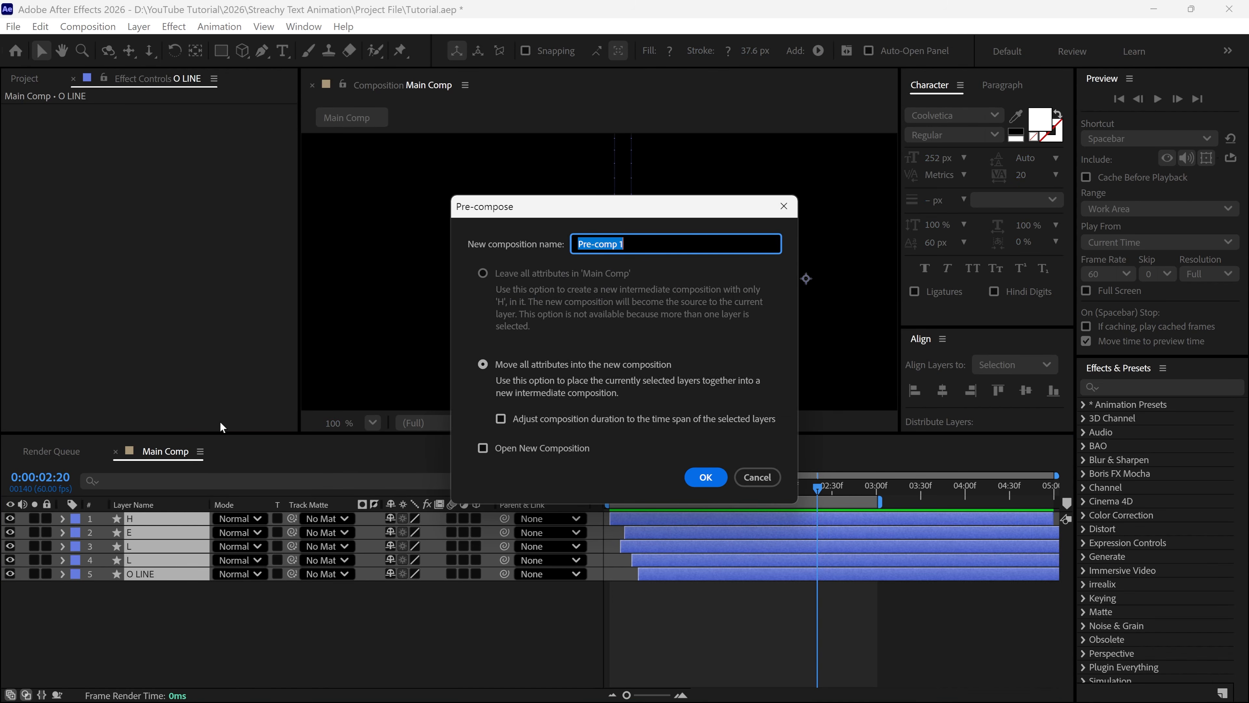
pyautogui.write('Text')
pyautogui.click(482, 364)
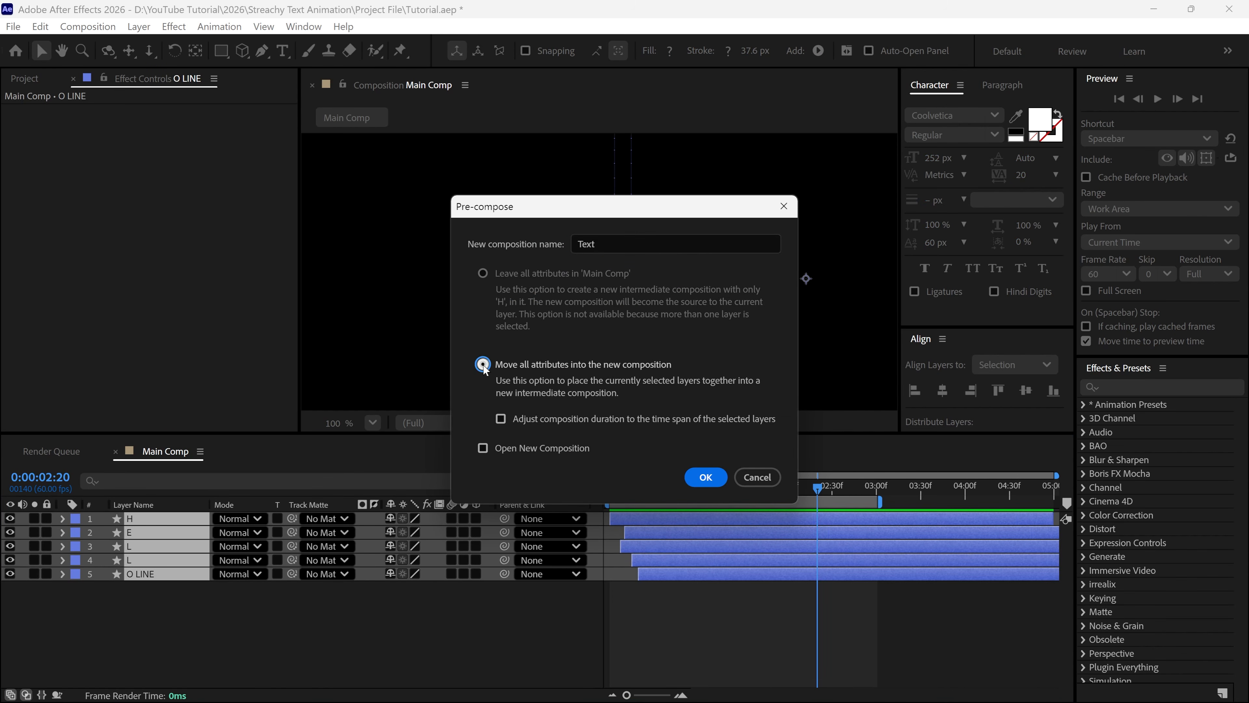
pyautogui.click(691, 481)
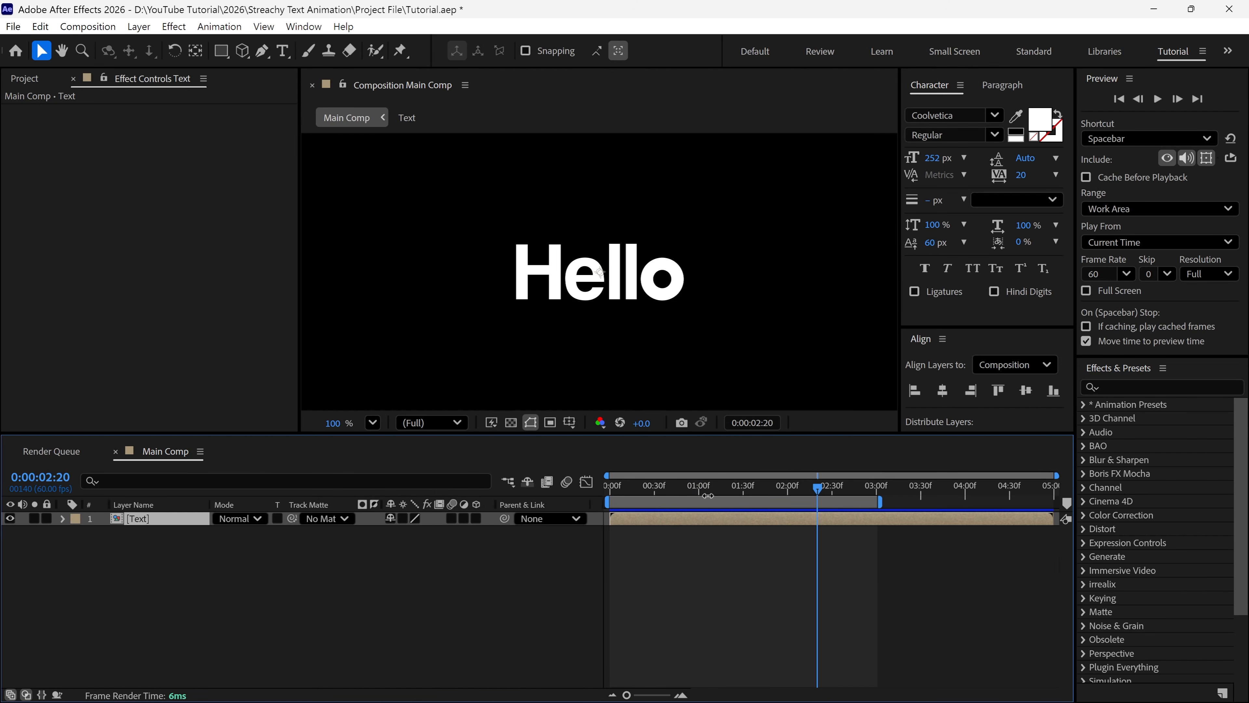
pyautogui.hotkey('shift', '/')
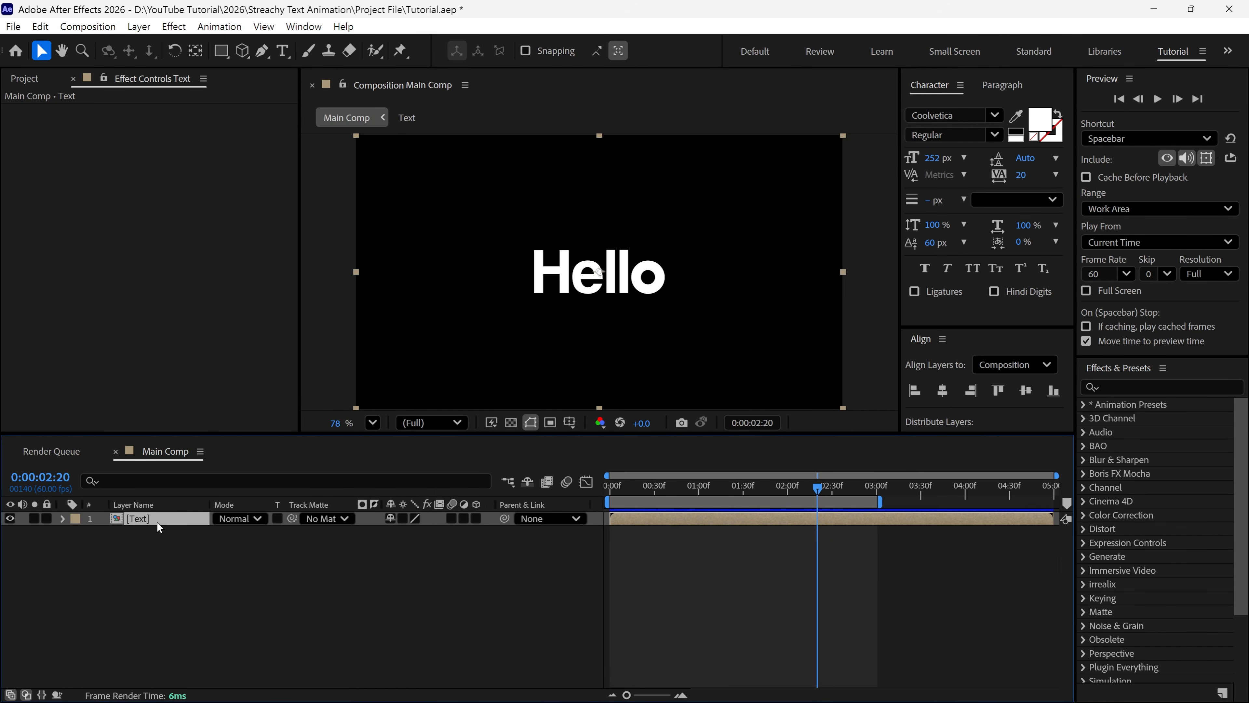
# - Duplicate the Text pre-comp layer and rename the lower copy Echo
pyautogui.hotkey('ctrl', 'd')
pyautogui.click(153, 533)
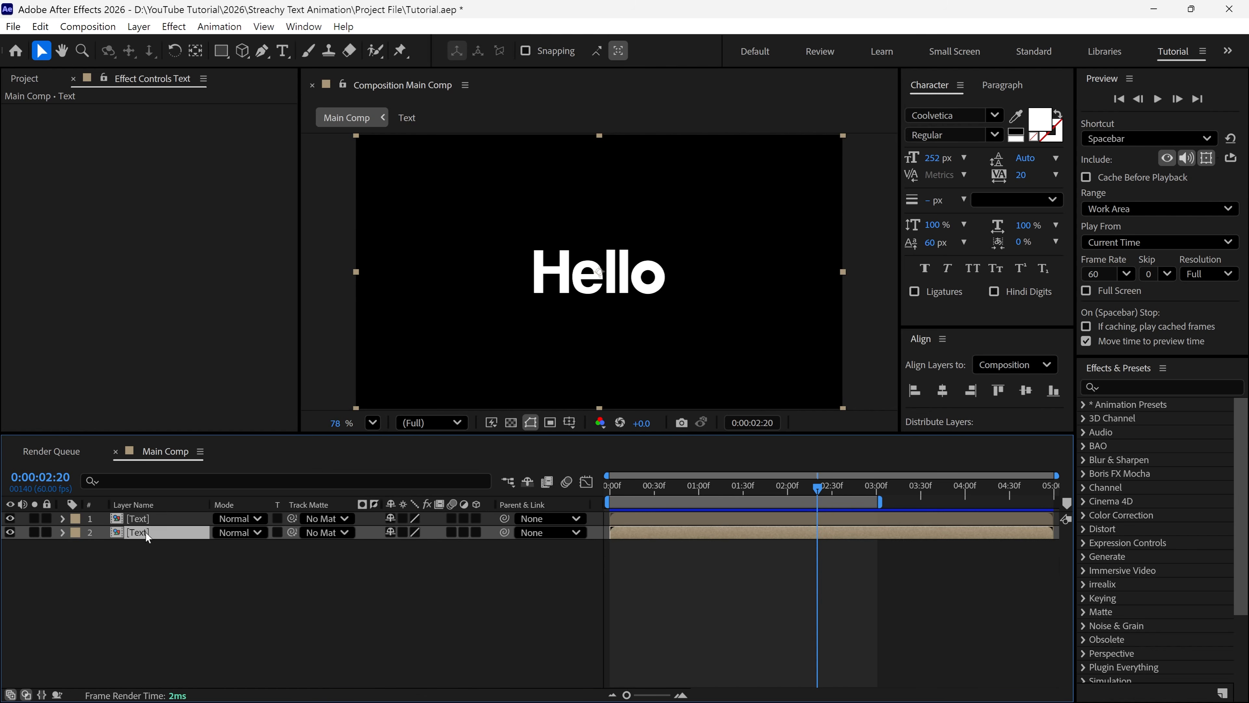
pyautogui.press('Return')
pyautogui.write('Echo')
pyautogui.press('Return')
# - Apply the Echo effect to the Echo layer with 4 echoes and check the trails at 0:00:00:31
pyautogui.click(1161, 389)
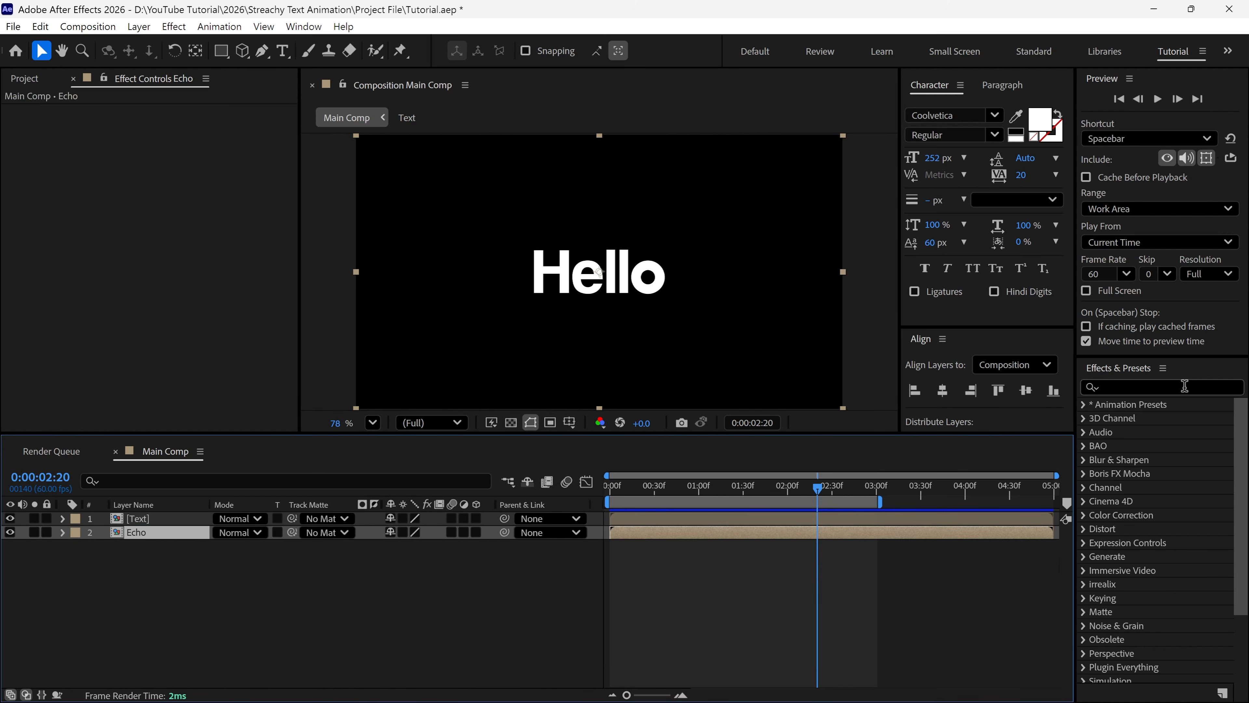
pyautogui.write('echo')
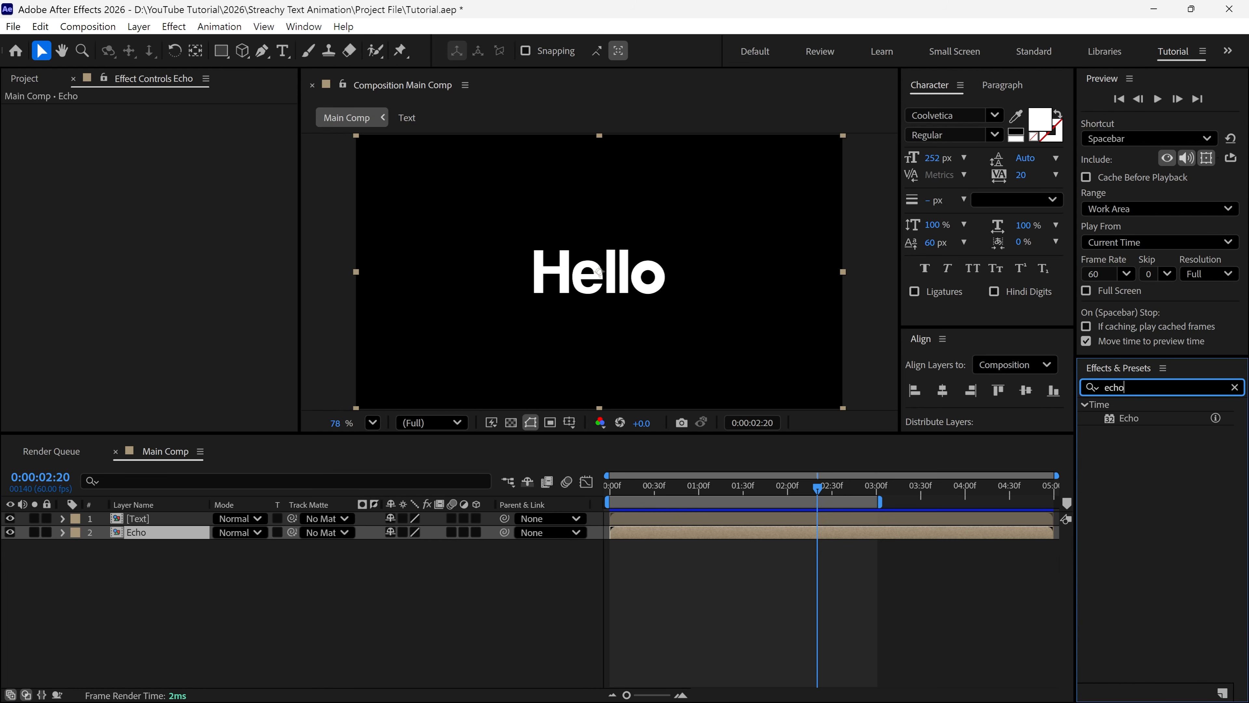
pyautogui.moveTo(1135, 418); pyautogui.dragTo(132, 532)
pyautogui.click(166, 138)
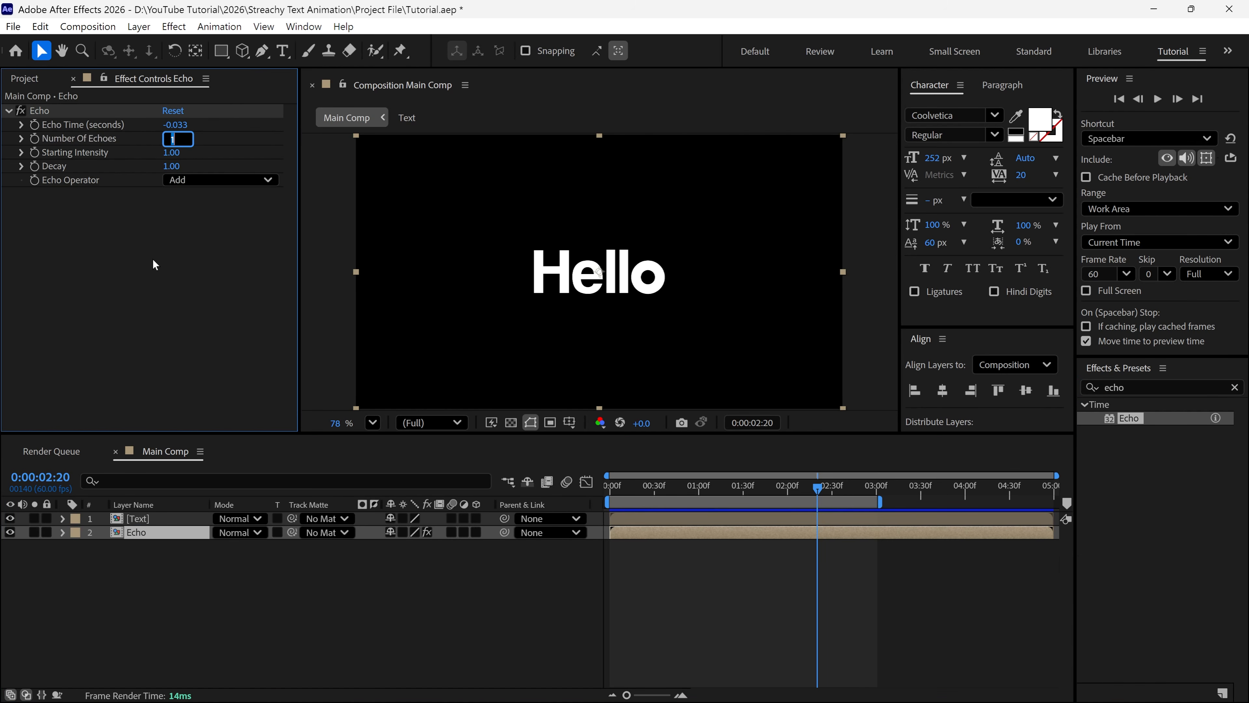
pyautogui.write('4')
pyautogui.press('Return')
pyautogui.moveTo(666, 492)
pyautogui.mouseDown()
pyautogui.moveTo(631, 491)
pyautogui.moveTo(706, 490)
pyautogui.moveTo(644, 490)
pyautogui.moveTo(655, 492)
pyautogui.mouseUp()
# - Find the Gradient Ramp effect and apply it to the Echo layer
pyautogui.click(1083, 389)
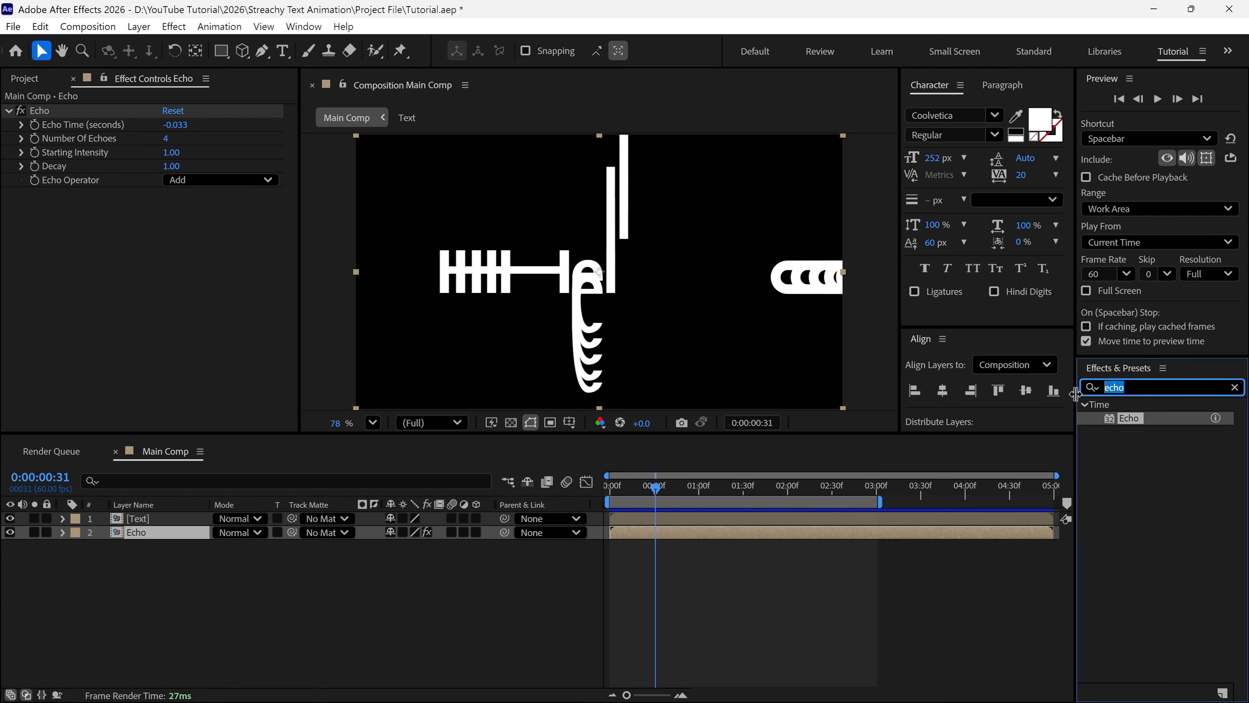
pyautogui.write('ramp')
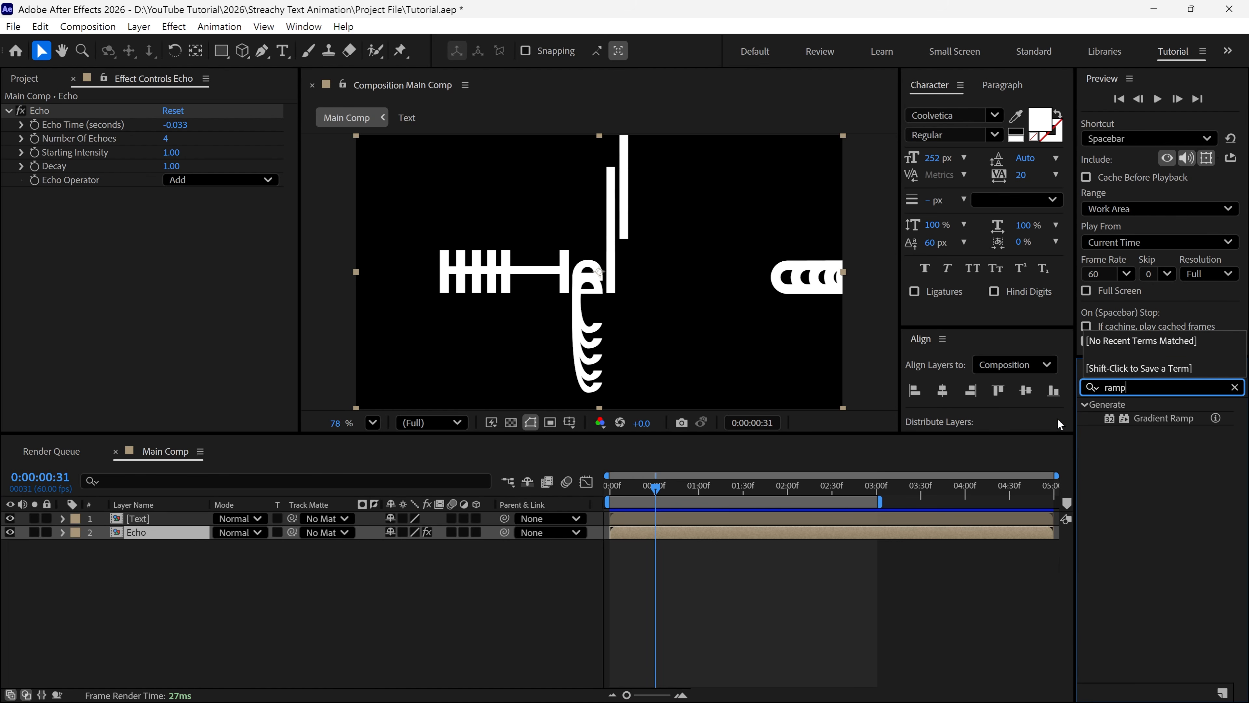
pyautogui.moveTo(1145, 418); pyautogui.dragTo(178, 538)
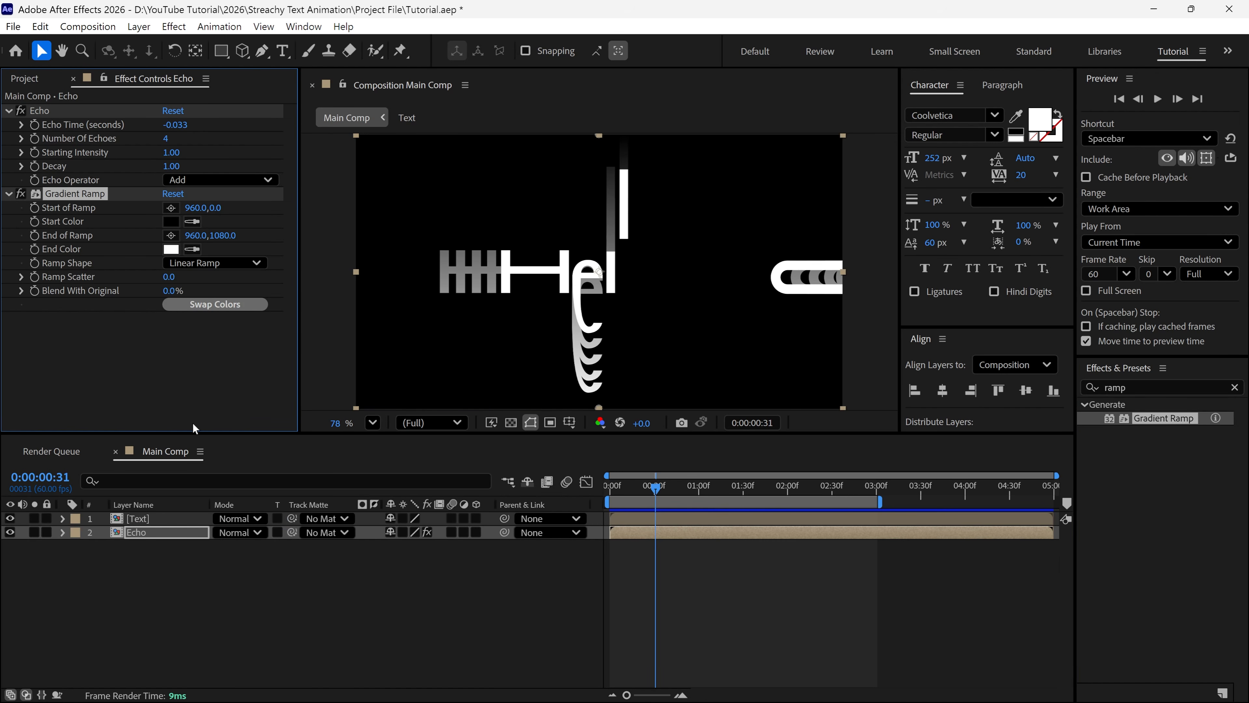
# - Set the Echo effect's Echo Time to -0.003 seconds and Number Of Echoes to 16, and preview from the start
pyautogui.click(64, 112)
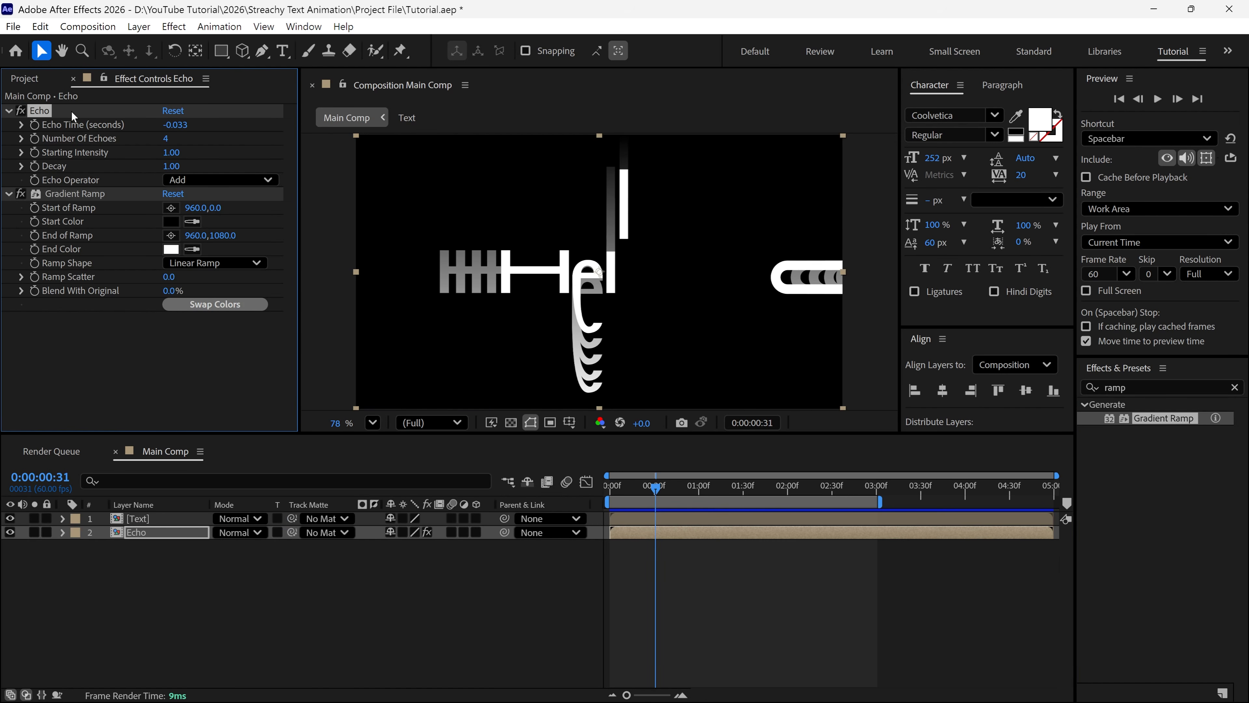
pyautogui.keyDown('ctrl'); pyautogui.click(176, 126); pyautogui.keyUp('ctrl')
pyautogui.moveTo(176, 127); pyautogui.dragTo(181, 133)
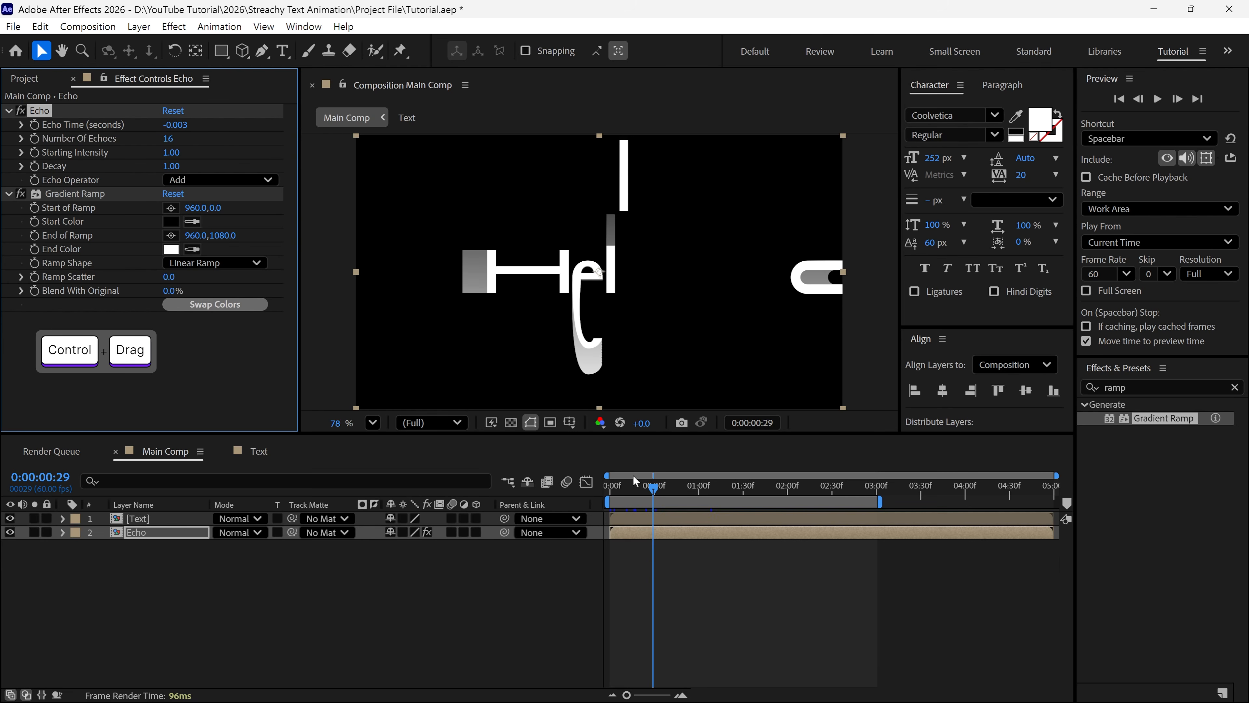
pyautogui.moveTo(655, 487); pyautogui.dragTo(610, 487)
pyautogui.press('space')
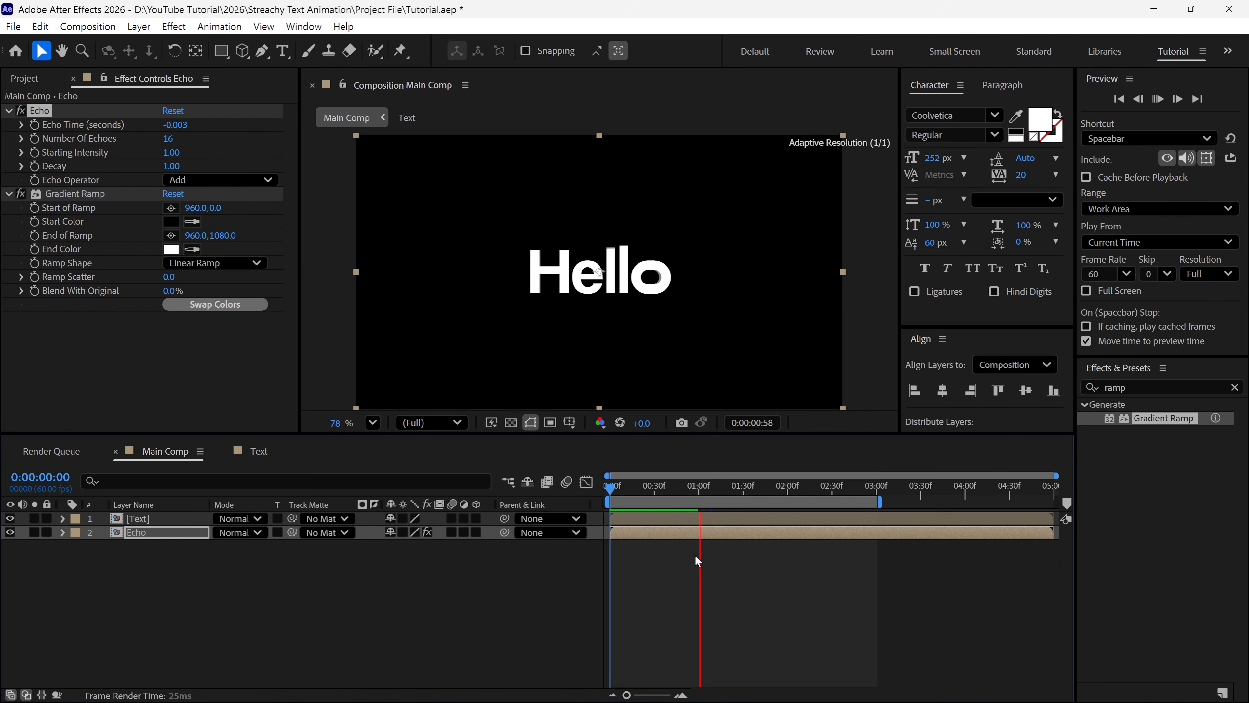
pyautogui.press('space')
pyautogui.press('space')
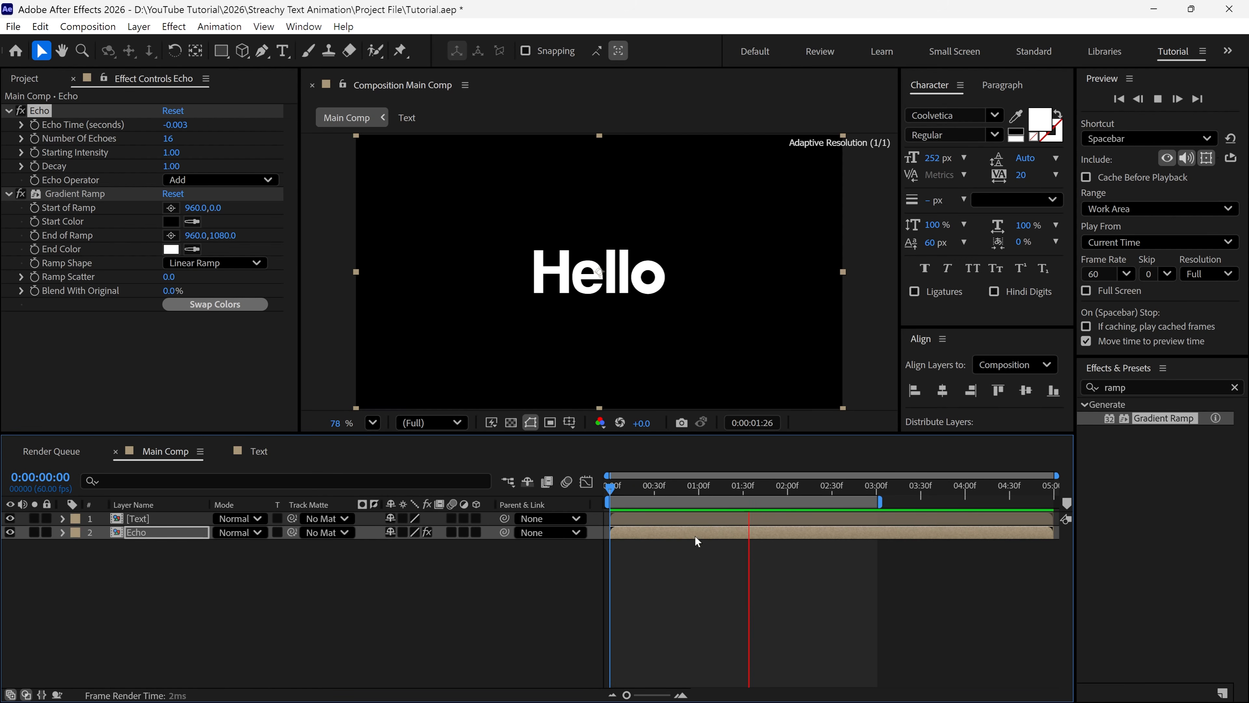
# - At 0:00:00:36, change the Text layer's blending mode to Hue
pyautogui.moveTo(681, 491)
pyautogui.mouseDown()
pyautogui.moveTo(654, 502)
pyautogui.moveTo(663, 498)
pyautogui.mouseUp()
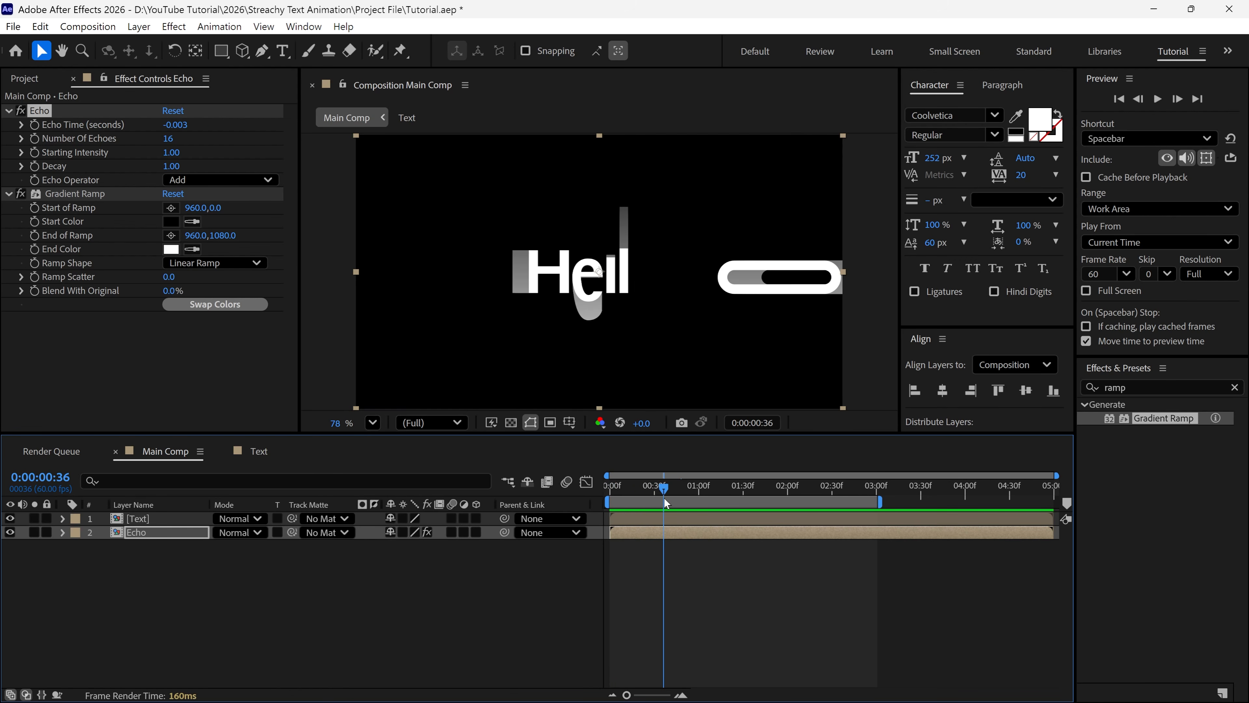
pyautogui.click(142, 519)
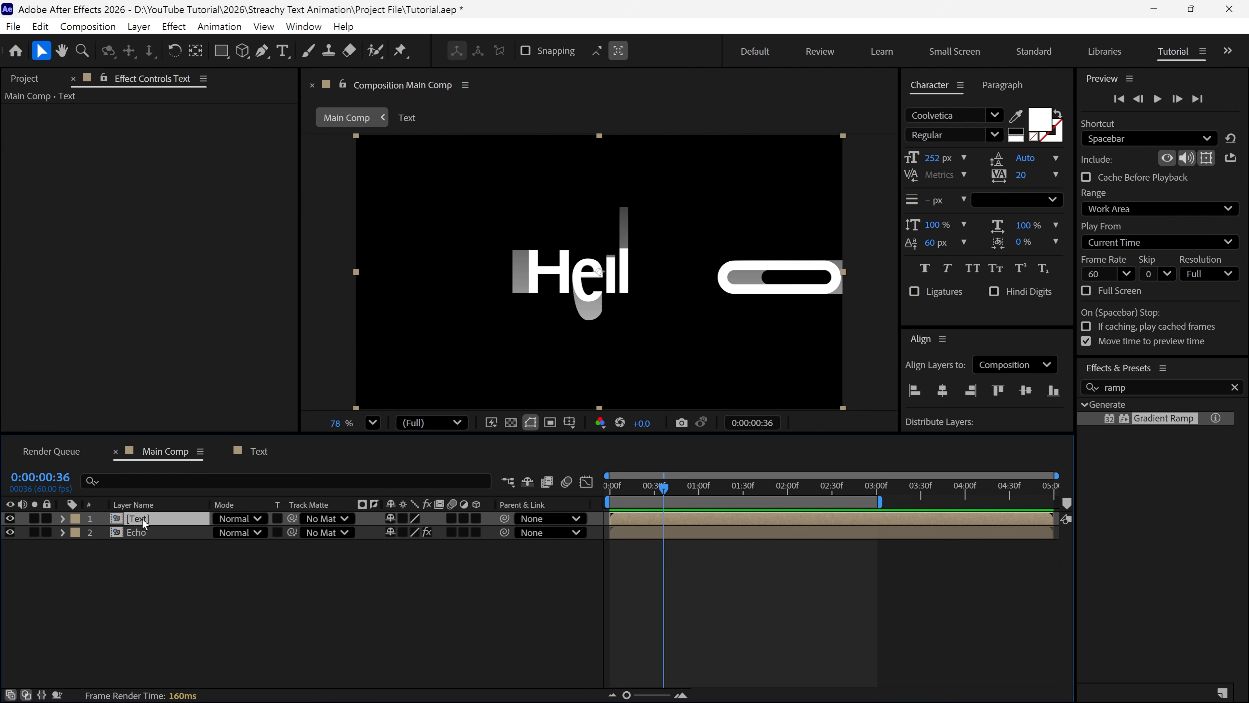
pyautogui.click(248, 522)
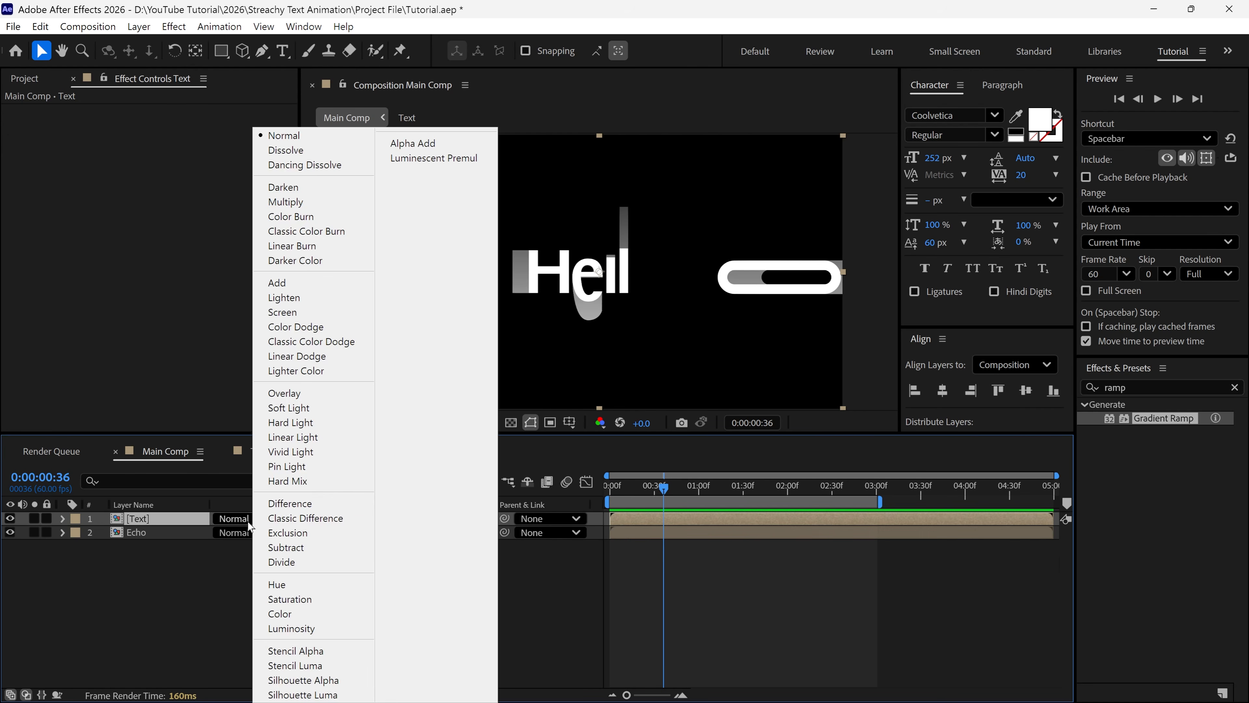
pyautogui.click(278, 584)
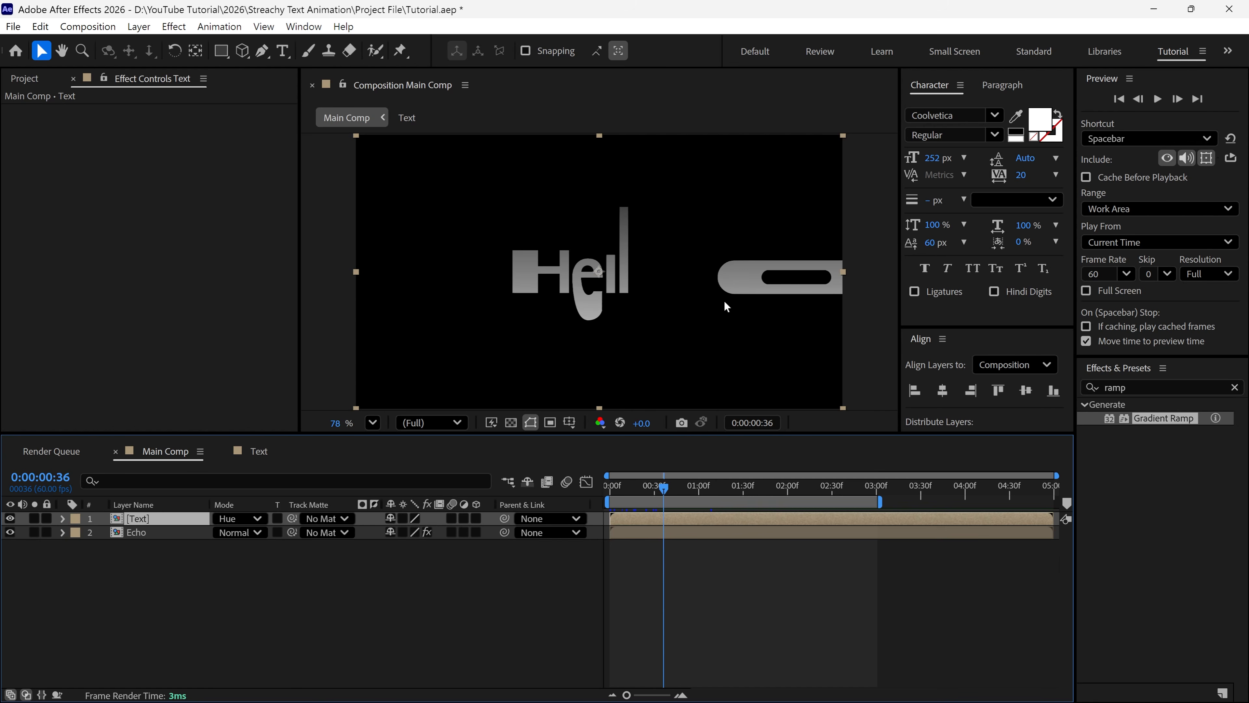
# - Create a dark gray 1920 × 1080 solid named bg and move it beneath the other layers
pyautogui.rightClick(143, 593)
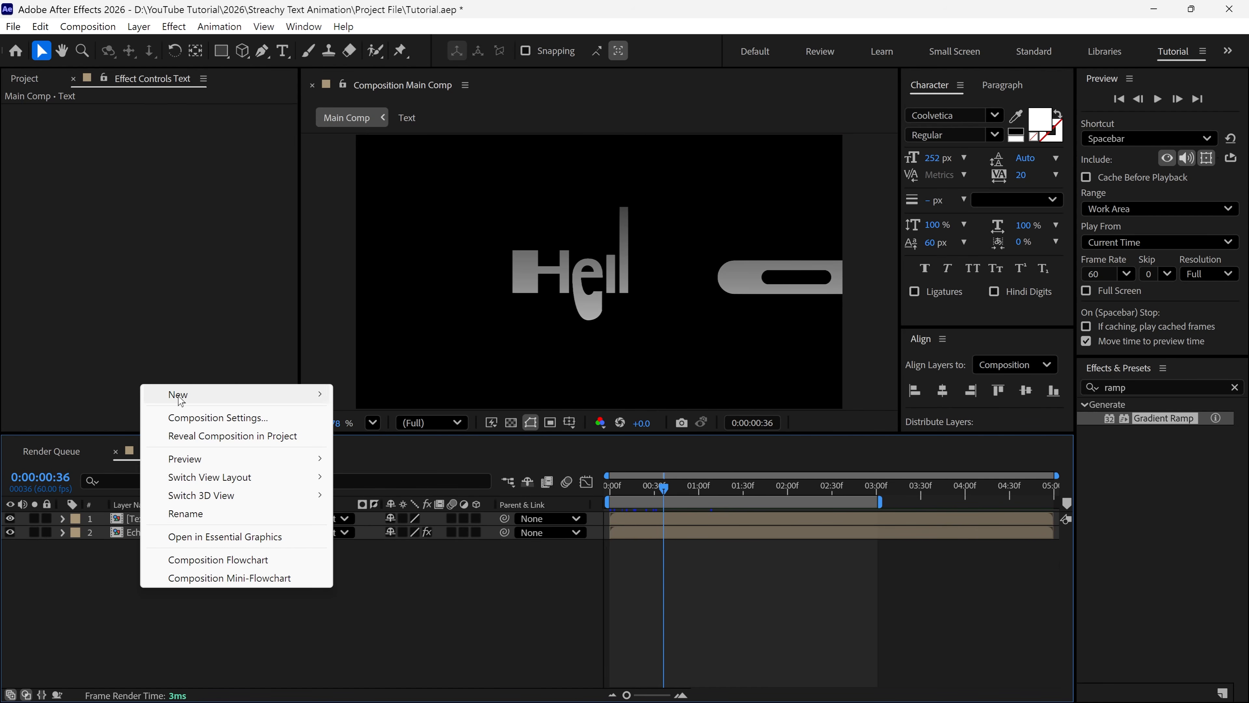
pyautogui.moveTo(177, 395)
pyautogui.click(373, 134)
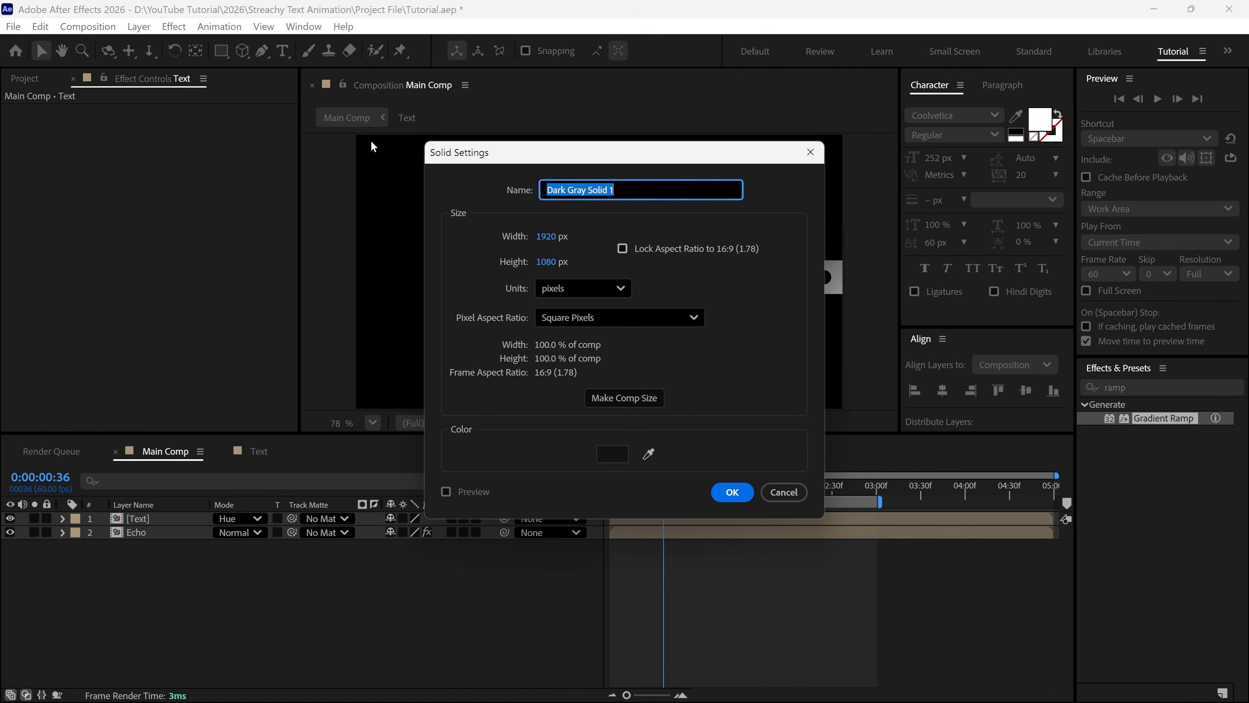
pyautogui.write('bg')
pyautogui.click(733, 490)
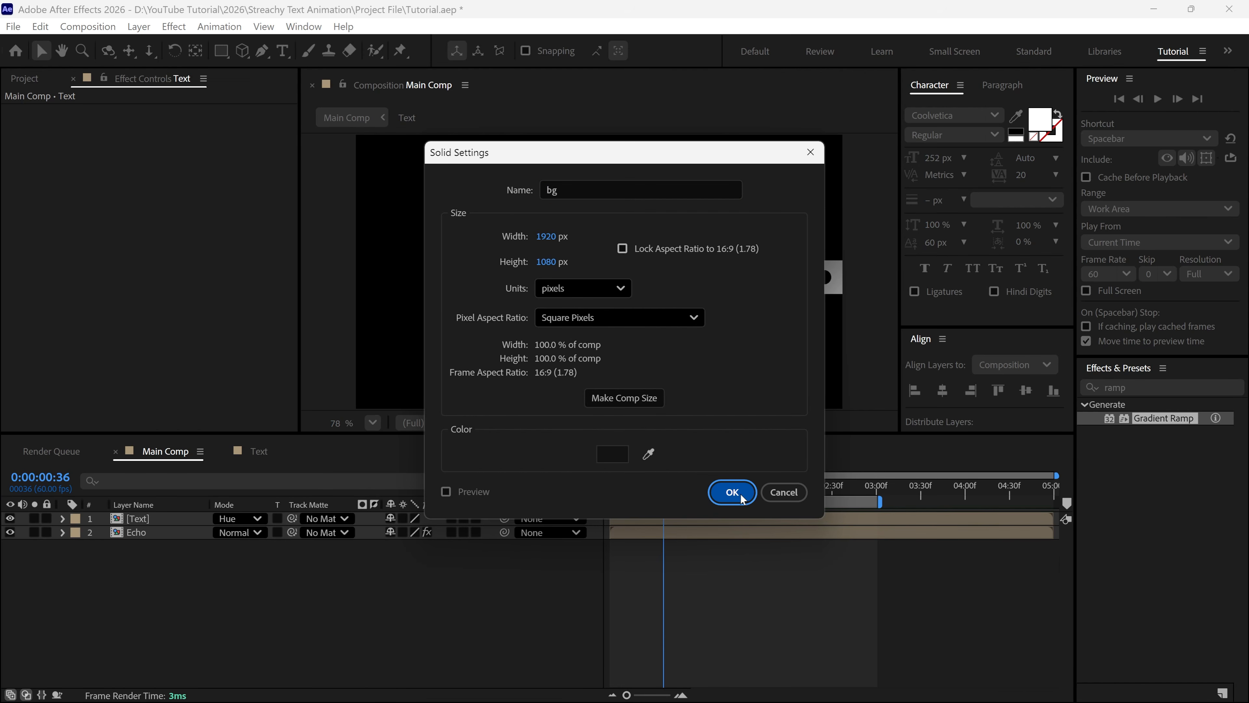
pyautogui.moveTo(161, 519); pyautogui.dragTo(143, 567)
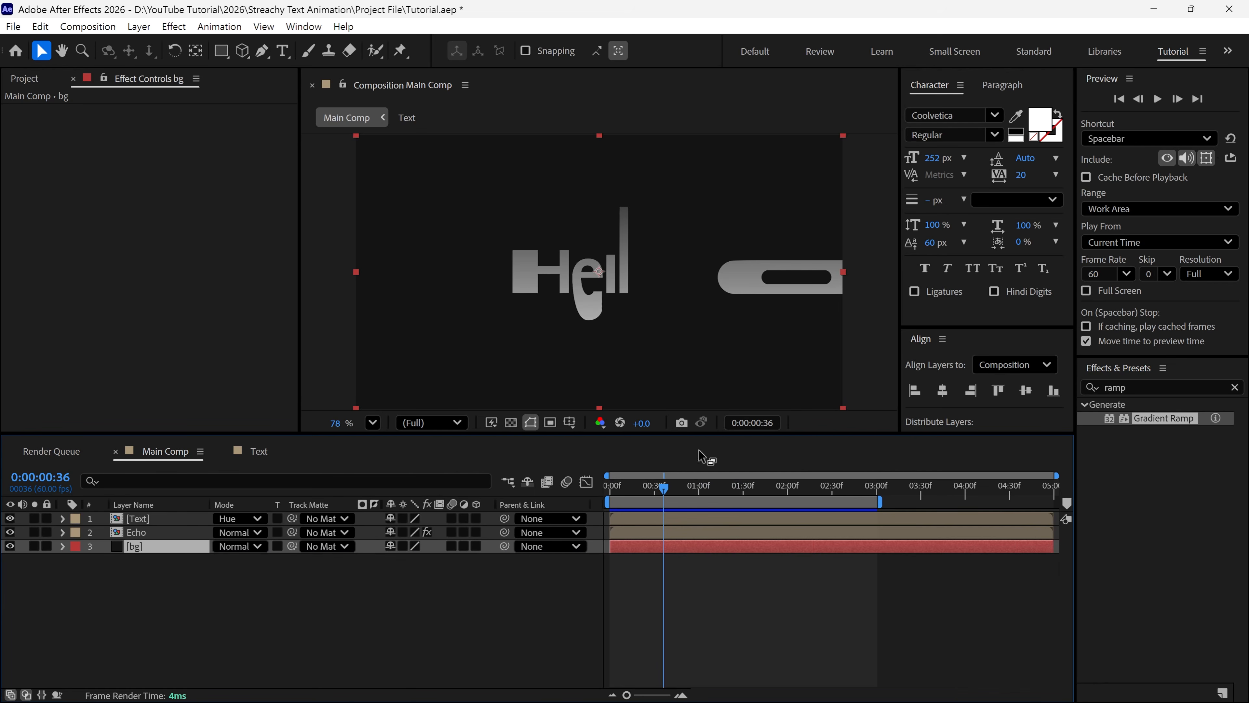
# - Create another 1920 × 1080 solid named Grid directly above the bg layer
pyautogui.rightClick(198, 600)
pyautogui.moveTo(221, 407)
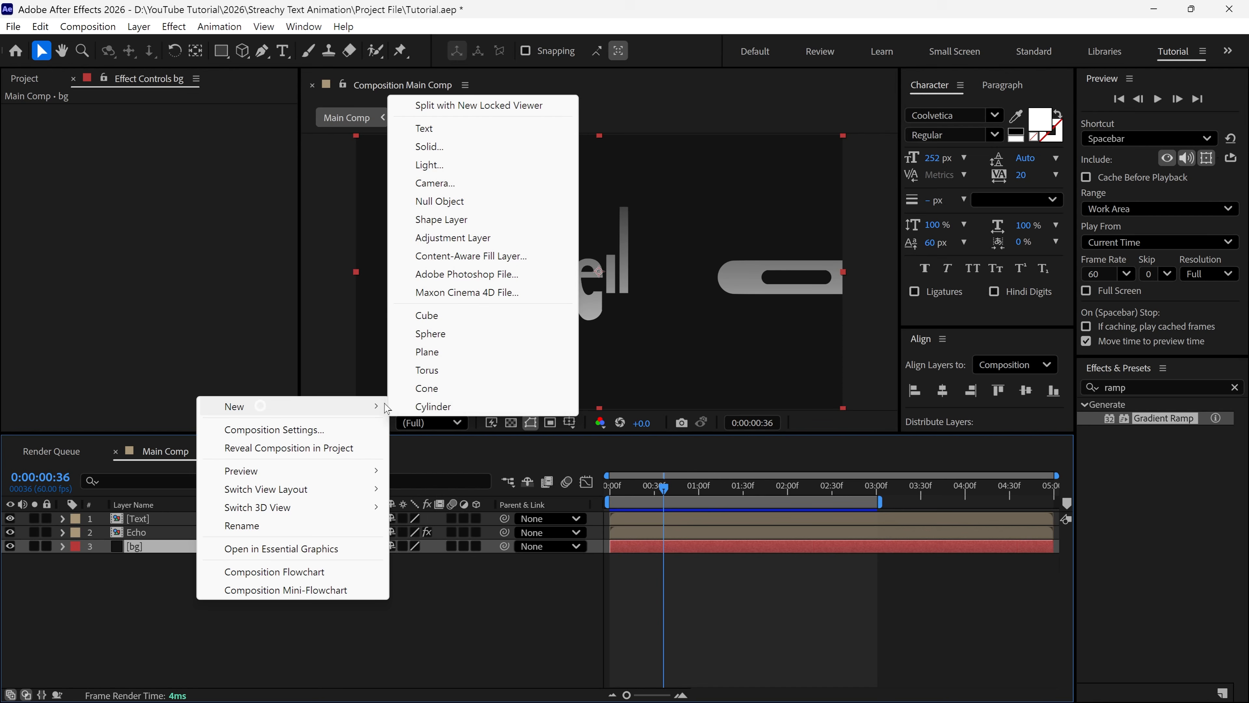
pyautogui.click(418, 146)
pyautogui.write('Gr')
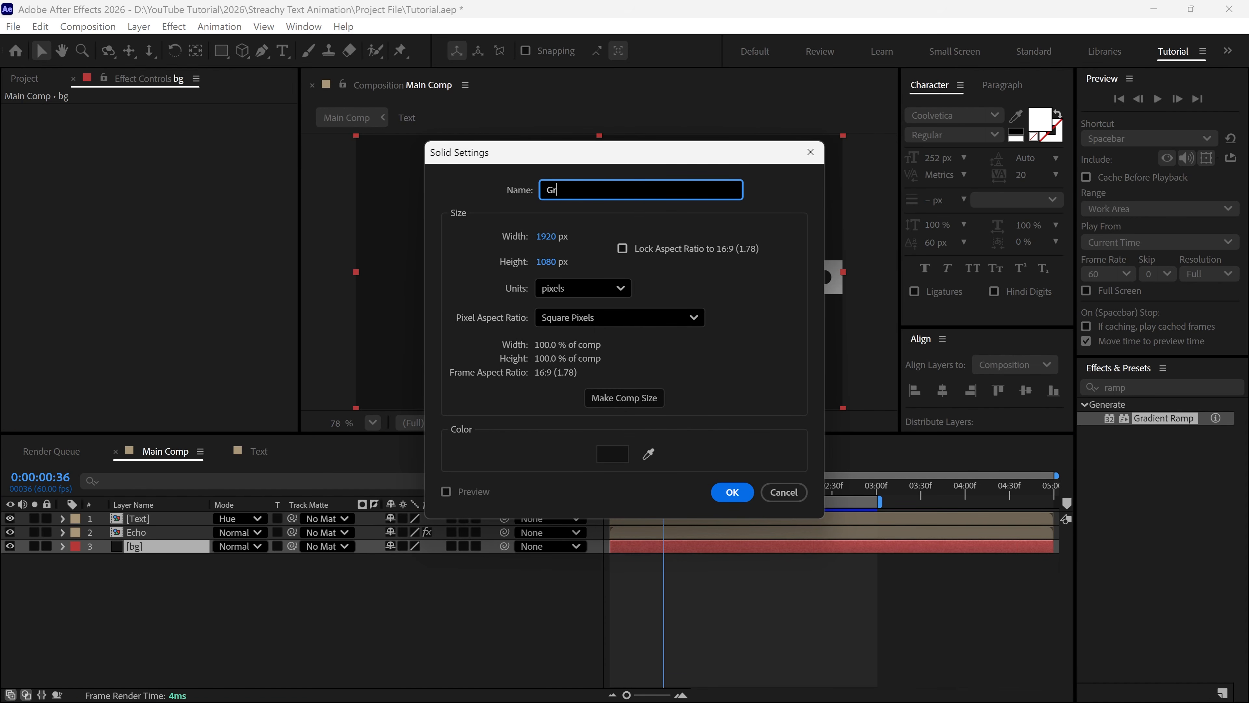
pyautogui.write('id')
pyautogui.click(719, 490)
# - Apply the Grid effect to the Grid solid and set its line color to dark gray 272727
pyautogui.click(1105, 388)
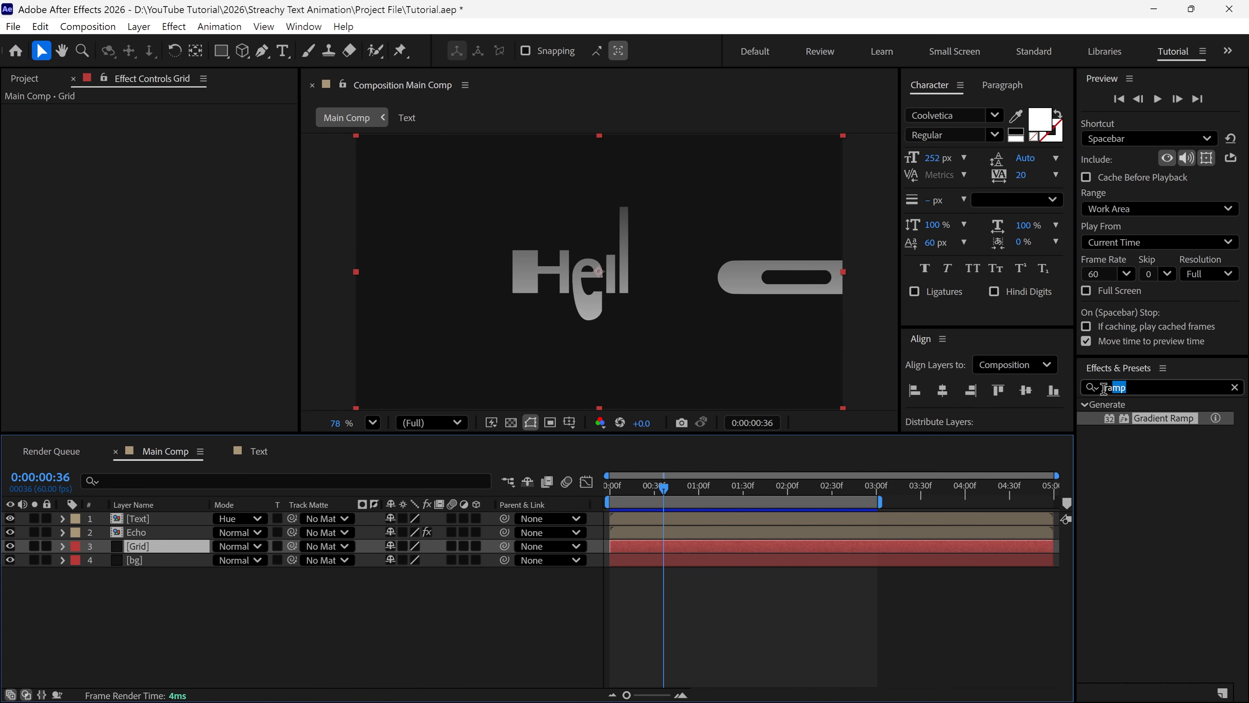
pyautogui.write('grid')
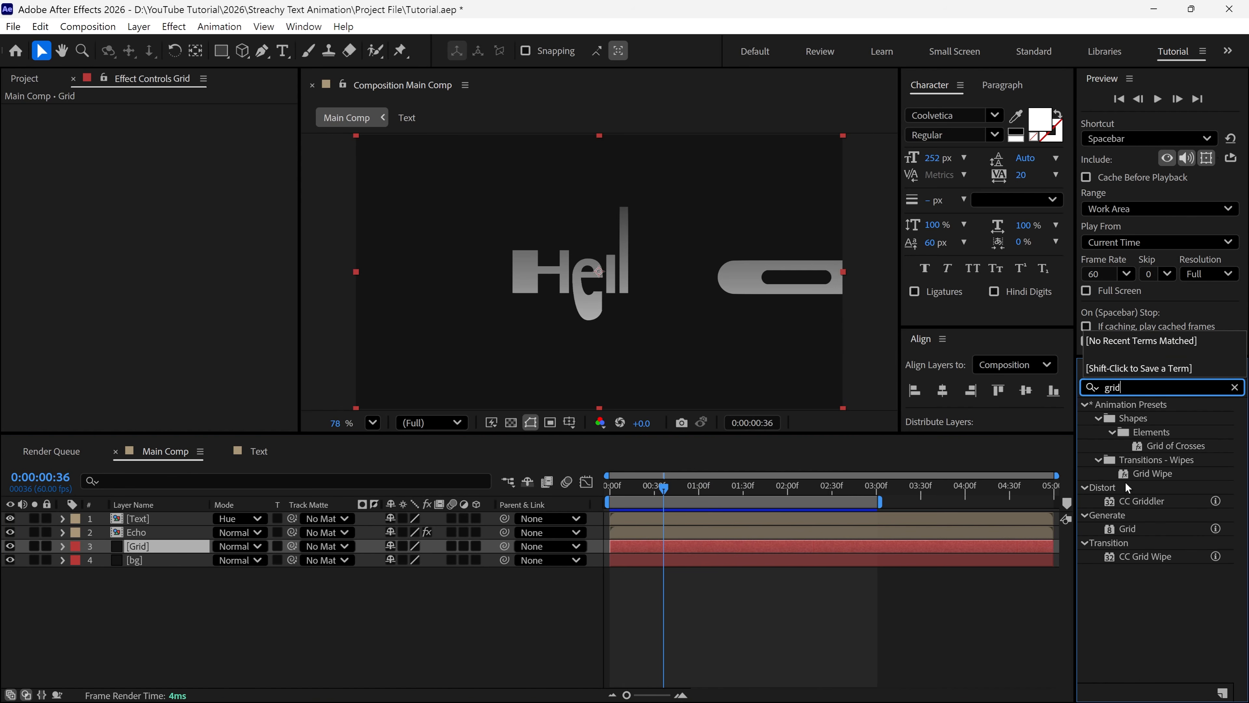
pyautogui.moveTo(1131, 534); pyautogui.dragTo(155, 548)
pyautogui.click(171, 235)
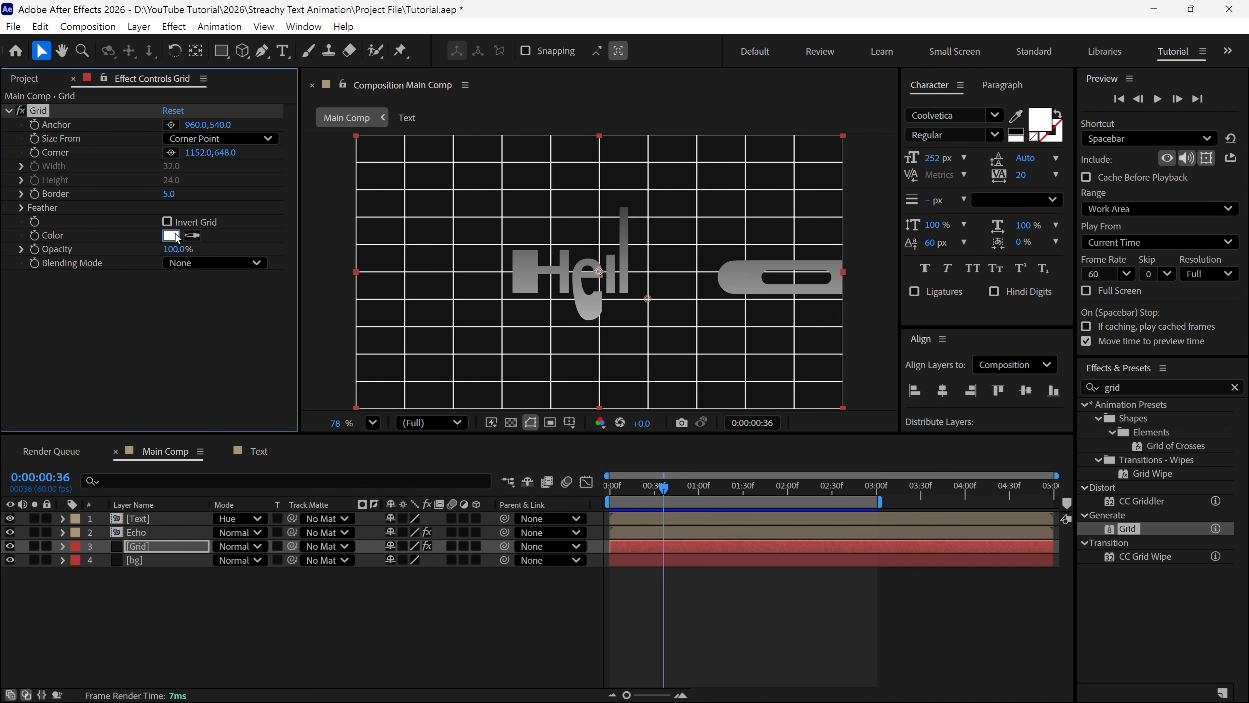
pyautogui.moveTo(805, 325); pyautogui.dragTo(768, 372)
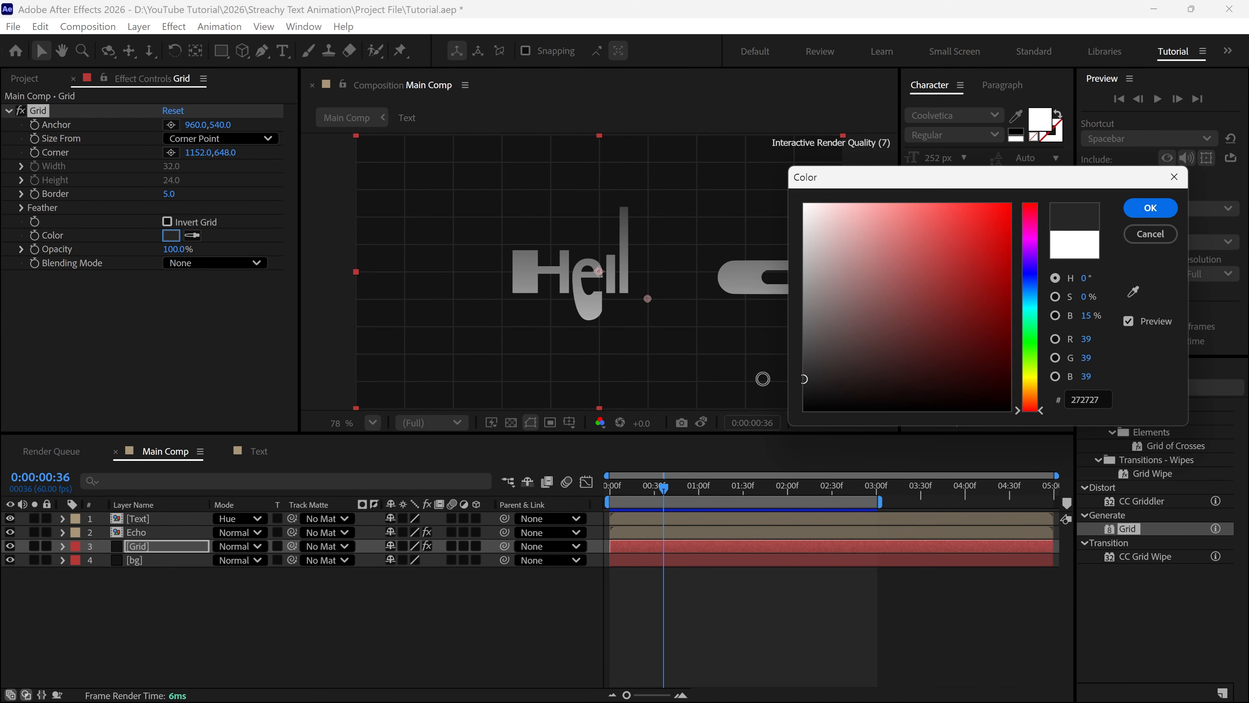
pyautogui.click(1151, 208)
# - Enlarge the grid cells by moving the Corner point to about 1362, 807 and set the grid's opacity to 50%
pyautogui.moveTo(647, 299); pyautogui.dragTo(701, 338)
pyautogui.click(177, 248)
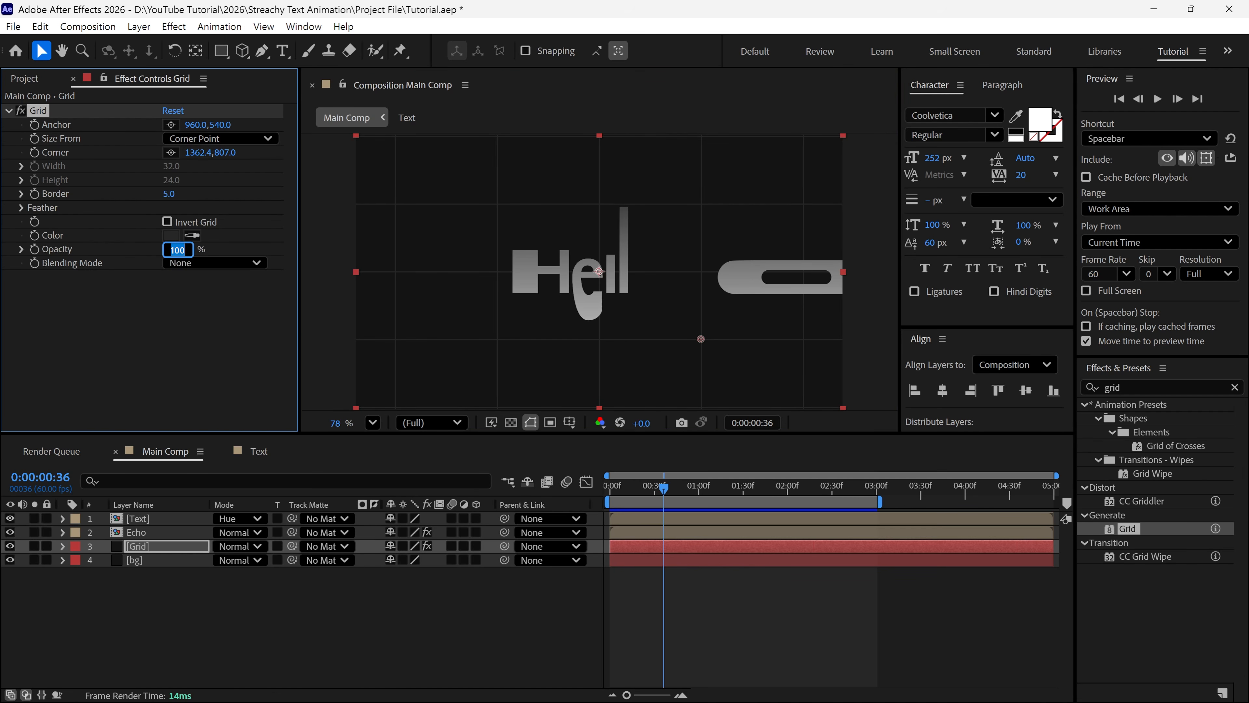
pyautogui.write('50')
pyautogui.press('Return')
# - Lock the Grid and bg layers and move the playhead to 0:00:00:35
pyautogui.click(95, 578)
pyautogui.moveTo(46, 546); pyautogui.dragTo(47, 561)
pyautogui.moveTo(664, 488); pyautogui.dragTo(652, 516)
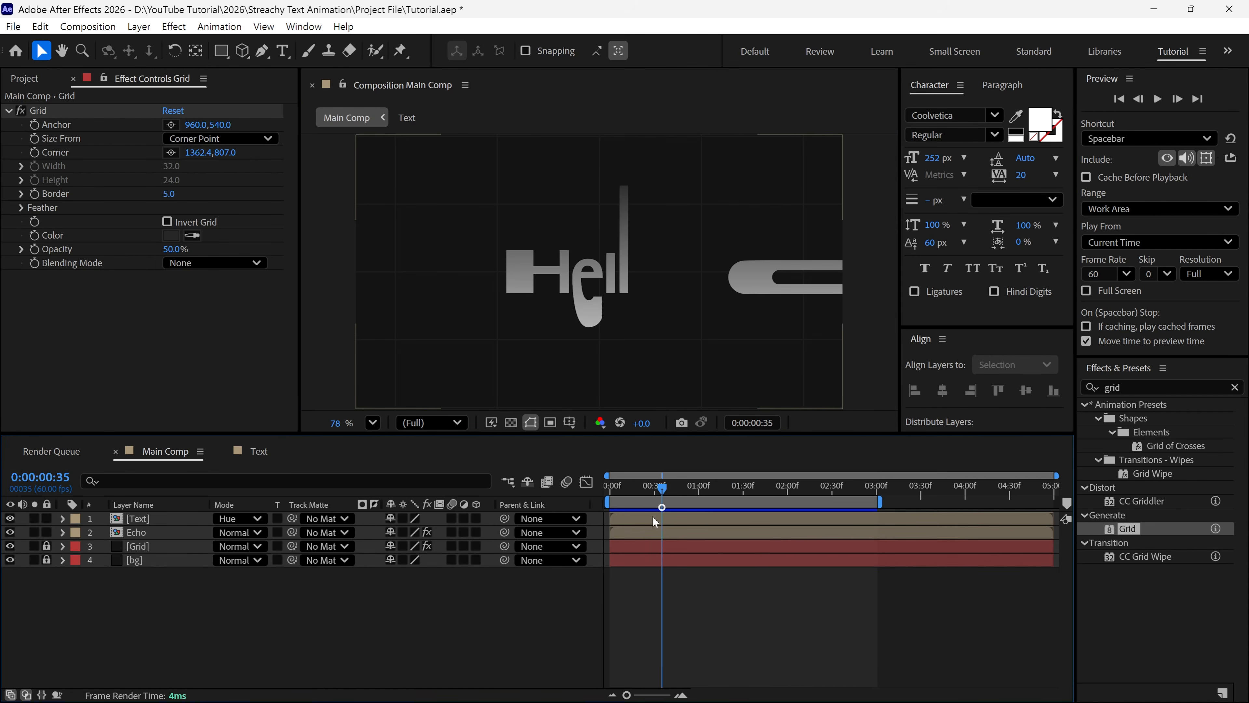
# - Apply Curves to the Echo layer, raise the RGB curve's highlights while anchoring its shadows near the diagonal, and collapse the layer's effects
pyautogui.click(150, 535)
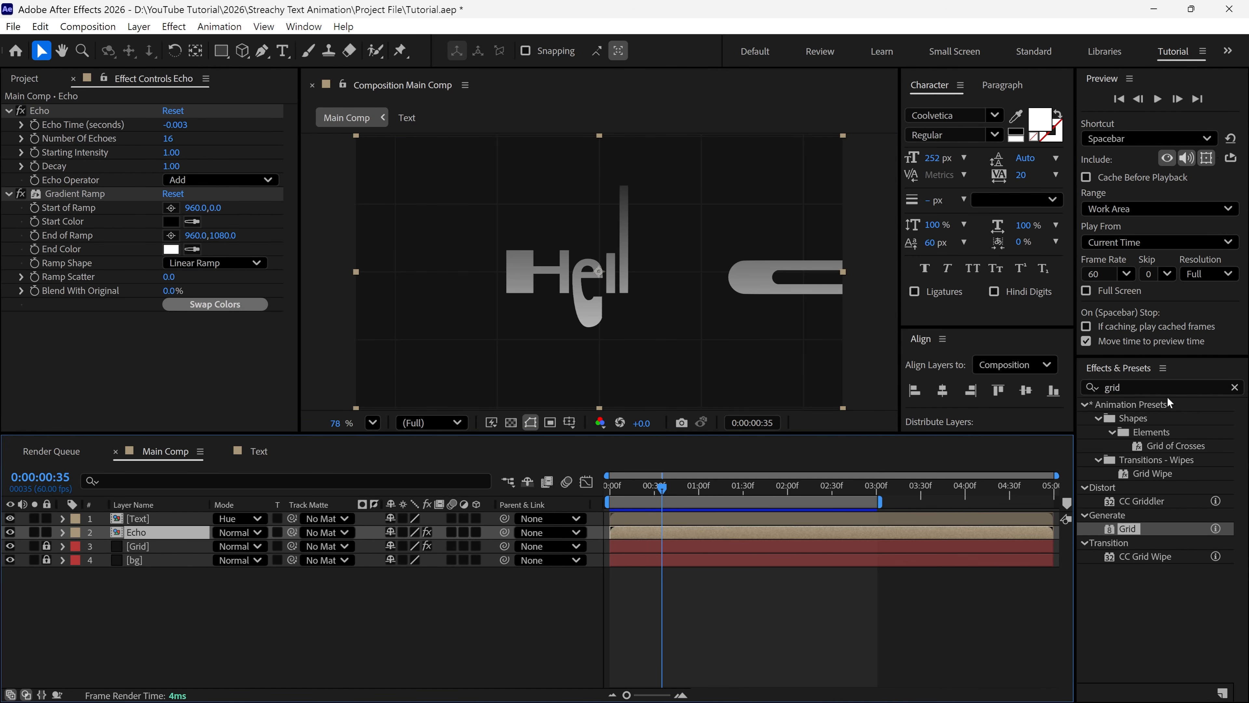
pyautogui.moveTo(1159, 390); pyautogui.dragTo(1090, 401)
pyautogui.write('curves')
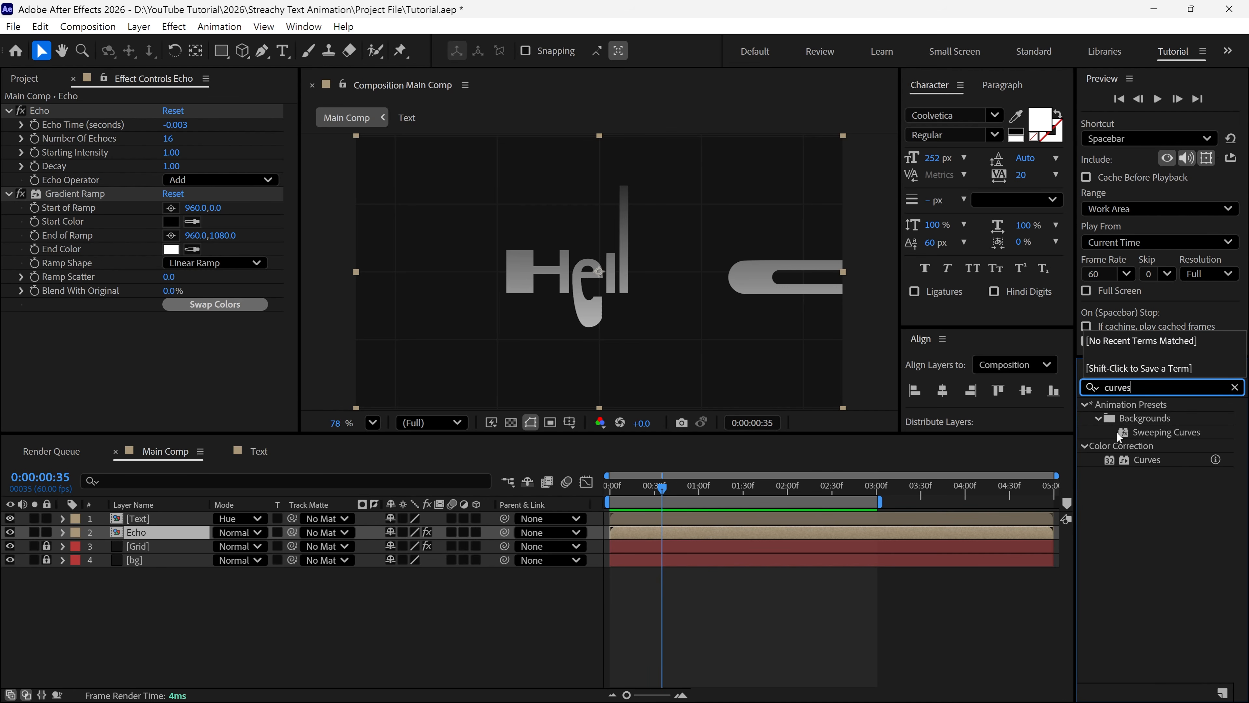
pyautogui.moveTo(1148, 460); pyautogui.dragTo(175, 531)
pyautogui.moveTo(184, 228)
pyautogui.mouseDown()
pyautogui.moveTo(186, 238)
pyautogui.moveTo(175, 218)
pyautogui.mouseUp()
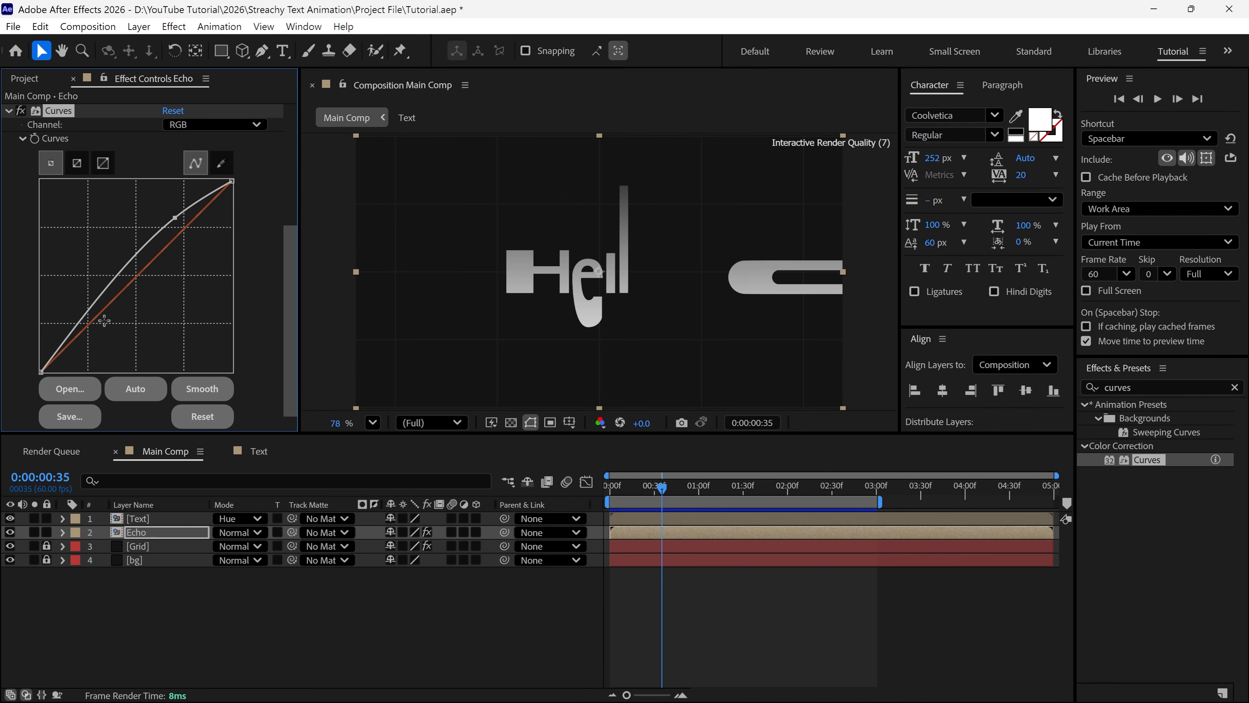
pyautogui.moveTo(93, 317)
pyautogui.mouseDown()
pyautogui.moveTo(85, 343)
pyautogui.moveTo(85, 325)
pyautogui.mouseUp()
pyautogui.moveTo(175, 218); pyautogui.dragTo(168, 211)
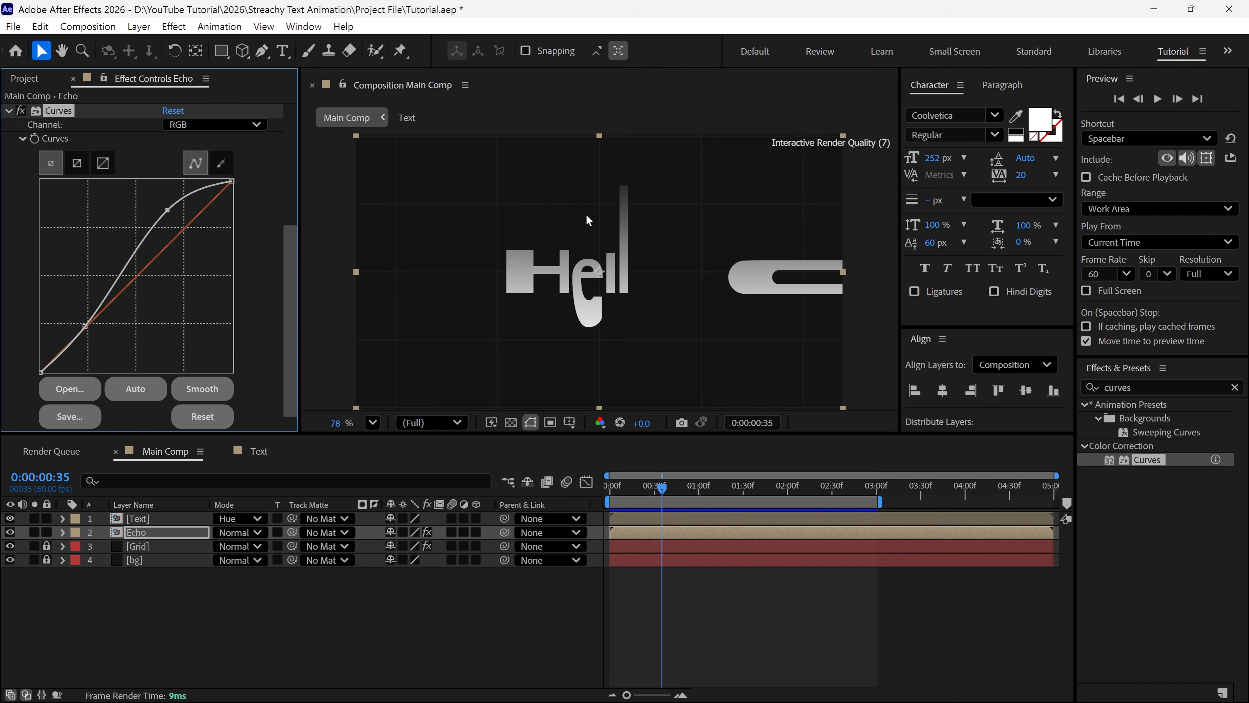
pyautogui.click(9, 111)
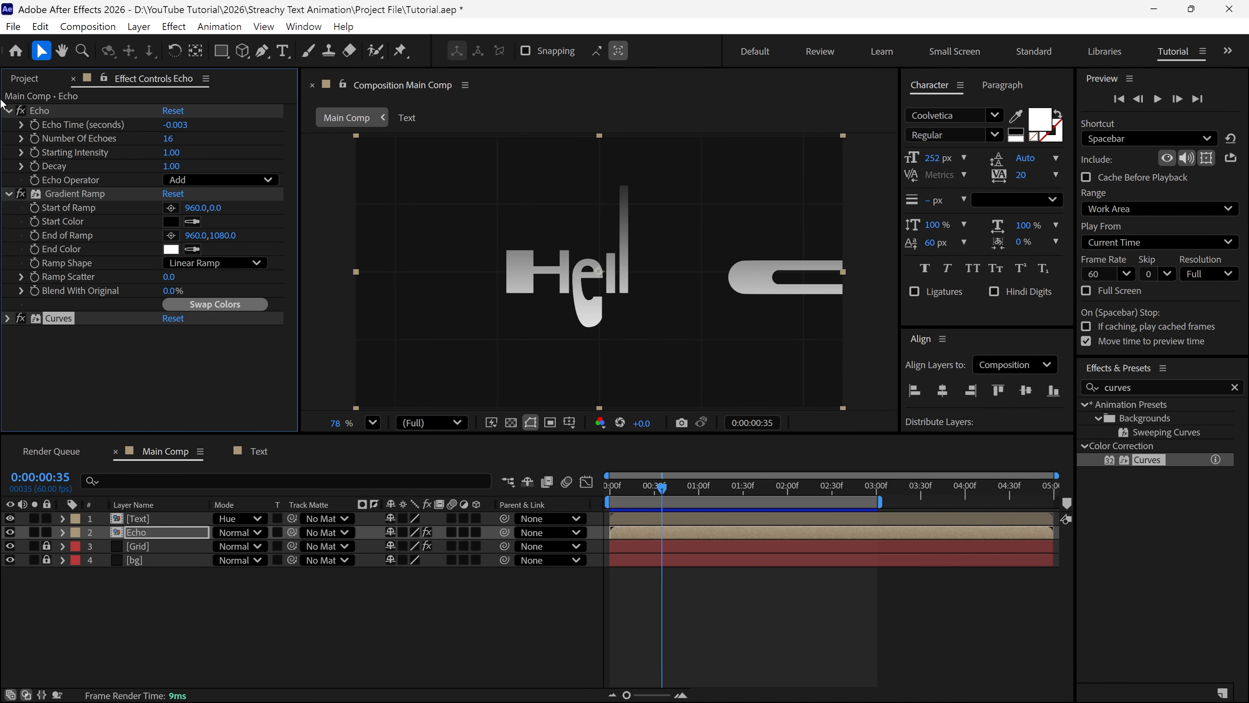
pyautogui.click(7, 111)
pyautogui.click(7, 124)
# - Find the Noise effect and apply it to the Echo layer below the Curves effect
pyautogui.click(149, 535)
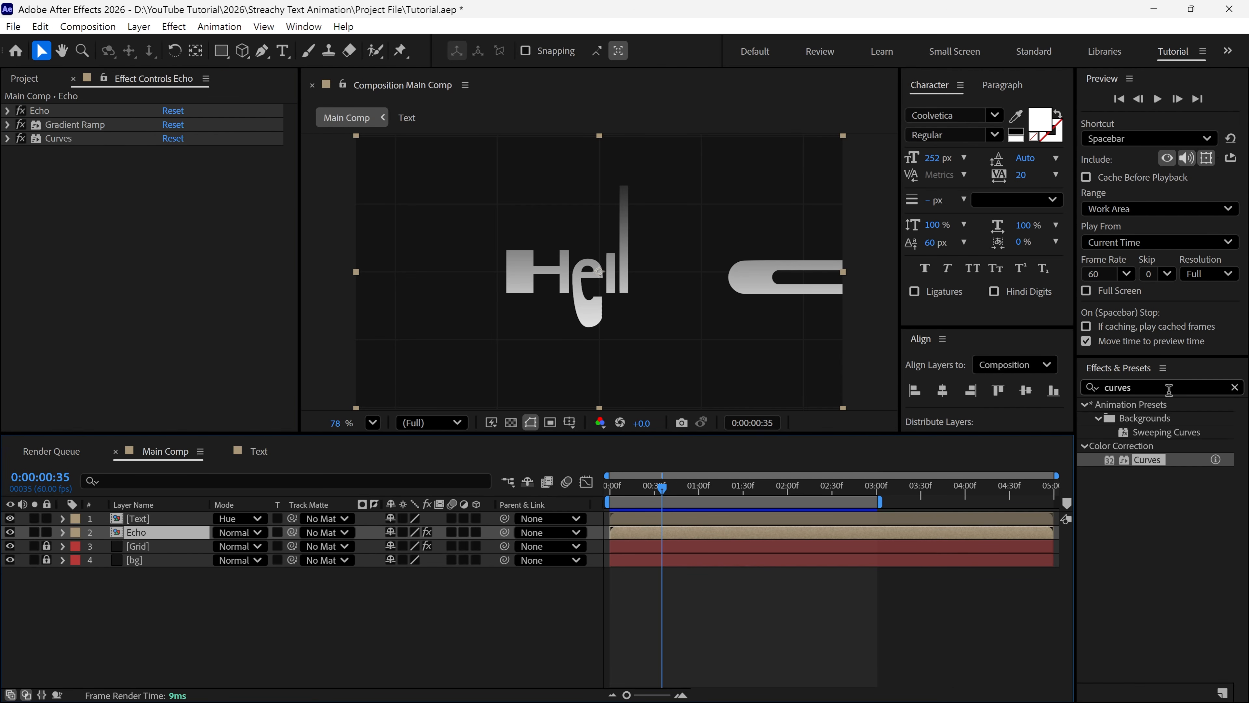
pyautogui.moveTo(1168, 388); pyautogui.dragTo(1055, 389)
pyautogui.write('noise')
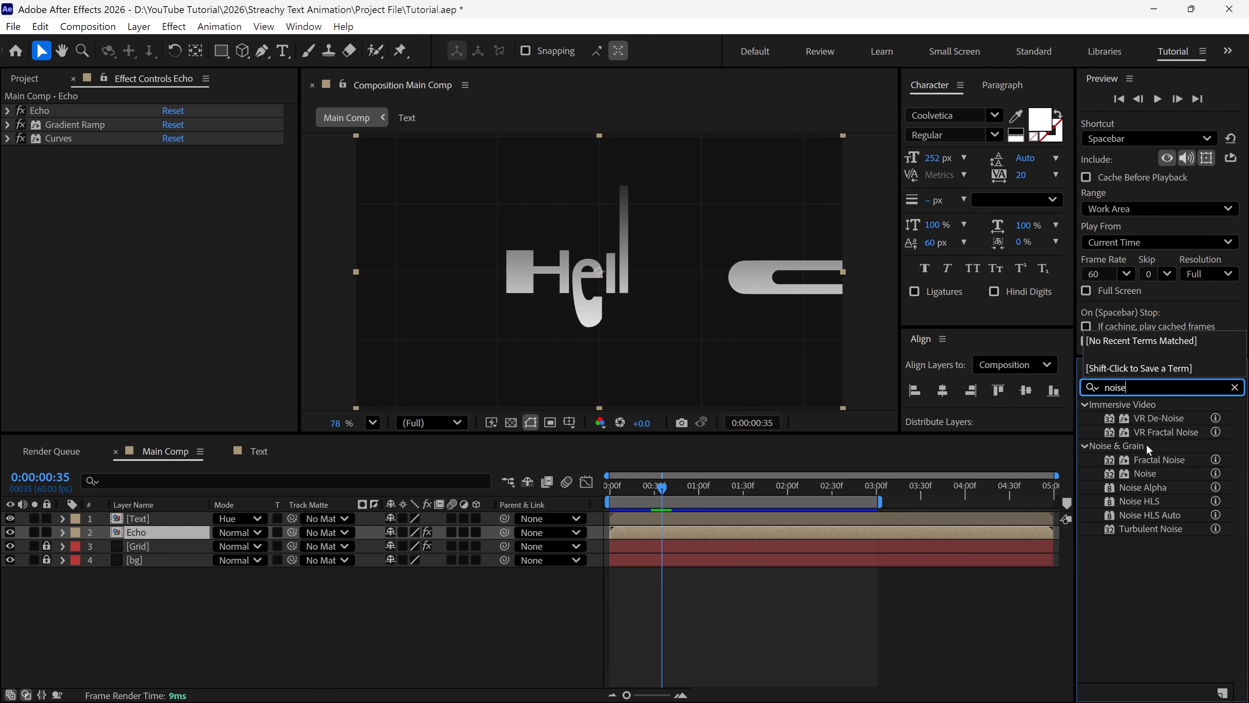
pyautogui.scroll(3, 675, 310)
pyautogui.scroll(1, 675, 310)
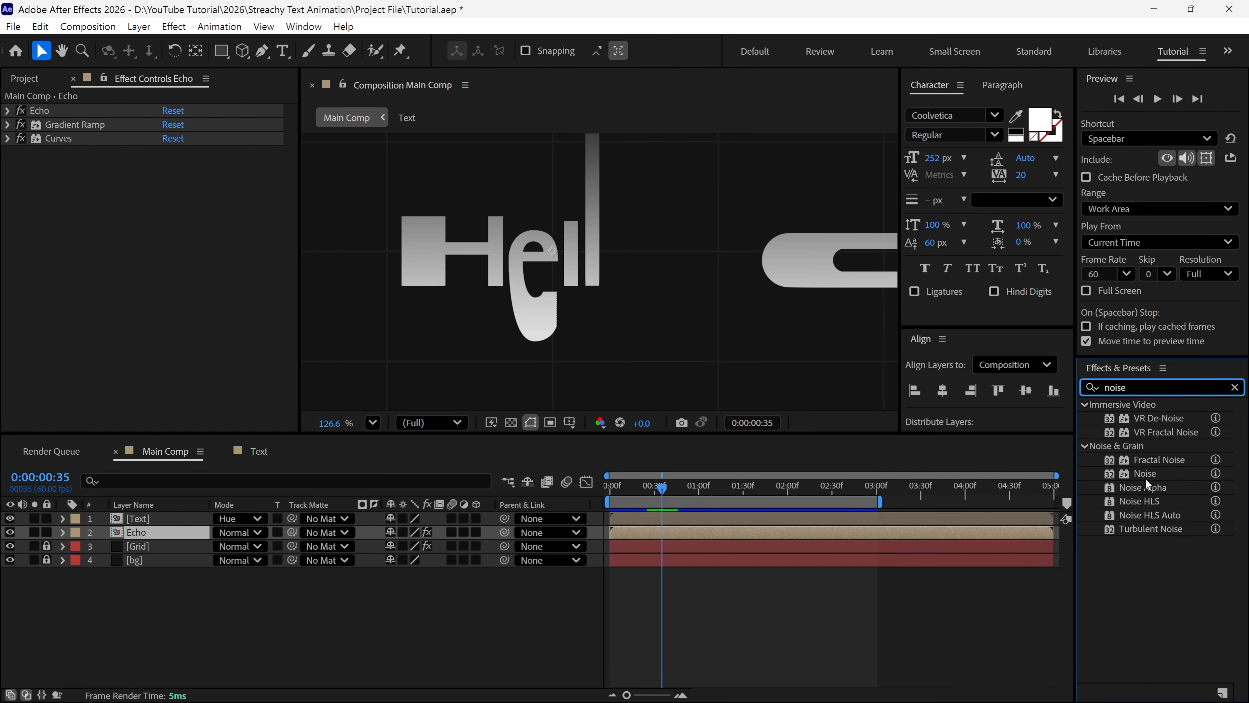
pyautogui.moveTo(1146, 480); pyautogui.dragTo(177, 532)
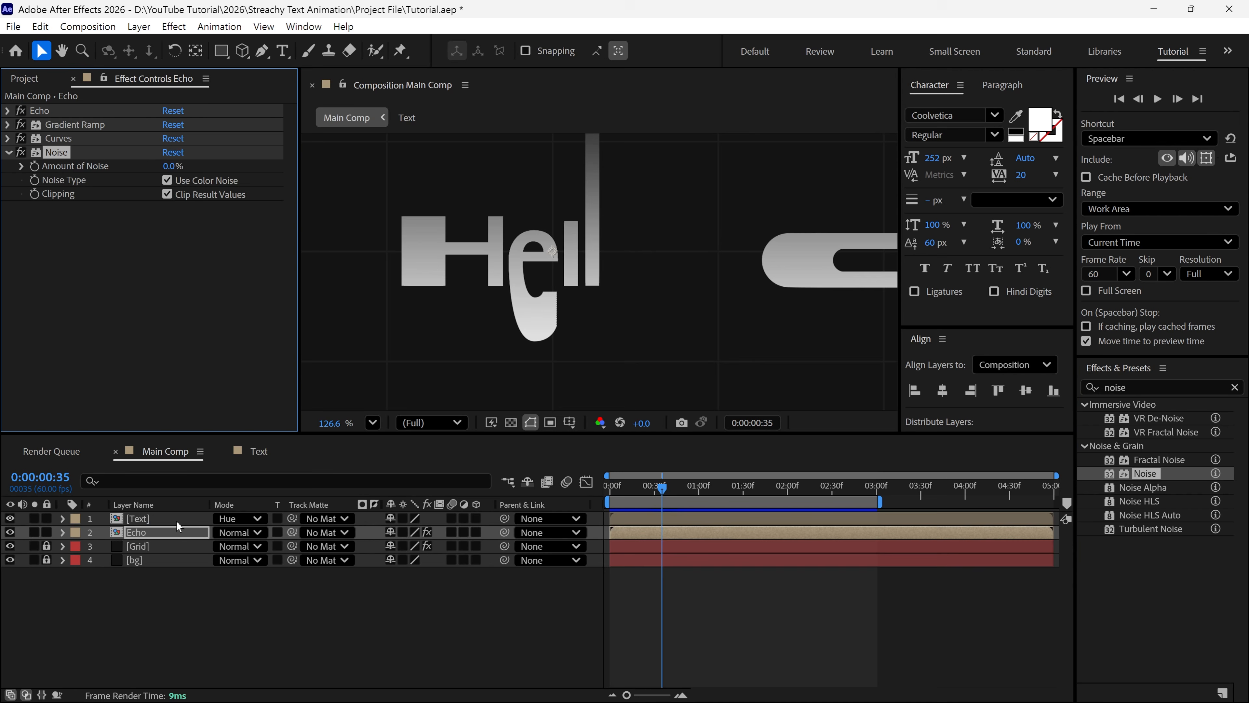
# - Set the Noise effect's amount to 10% while checking the grain up close on the letters
pyautogui.moveTo(178, 166); pyautogui.dragTo(206, 165)
pyautogui.scroll(5, 366, 225)
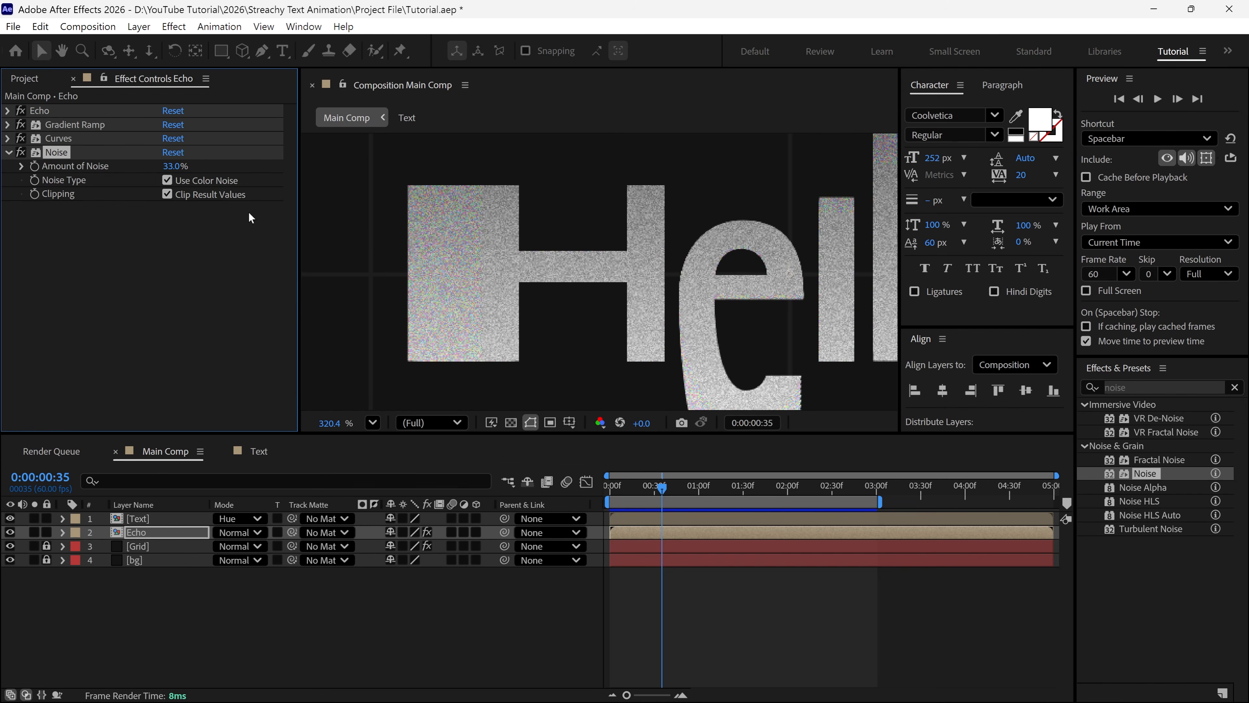
pyautogui.write('10')
pyautogui.press('Return')
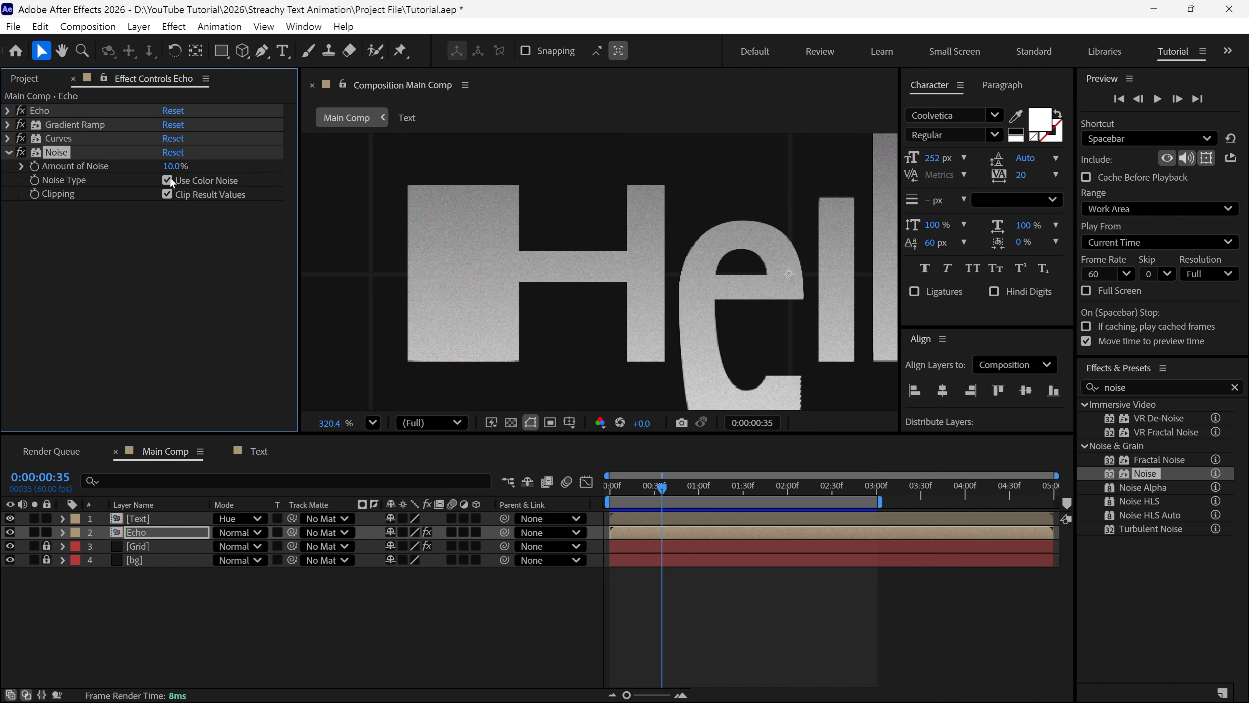
pyautogui.hotkey('shift', '/')
# - Try the Colorama effect on the Echo layer, check it on another frame, and remove the effect
pyautogui.click(1089, 391)
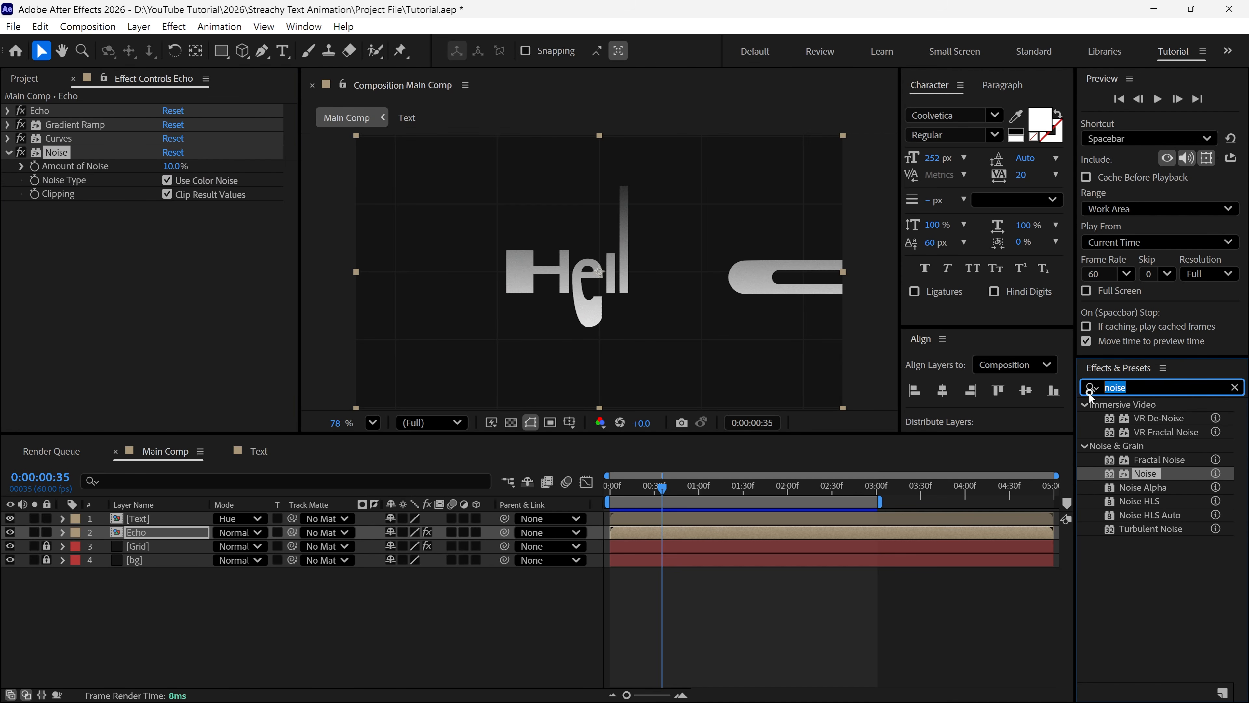
pyautogui.write('coloram')
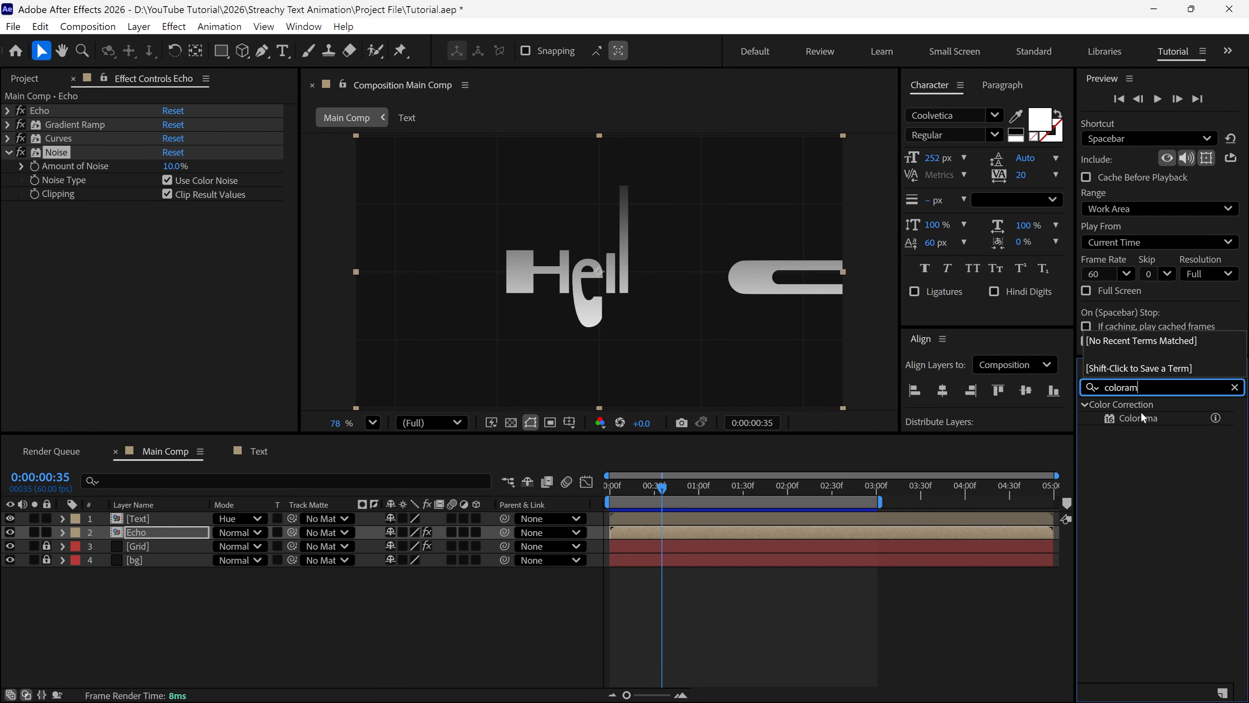
pyautogui.moveTo(1141, 418); pyautogui.dragTo(226, 339)
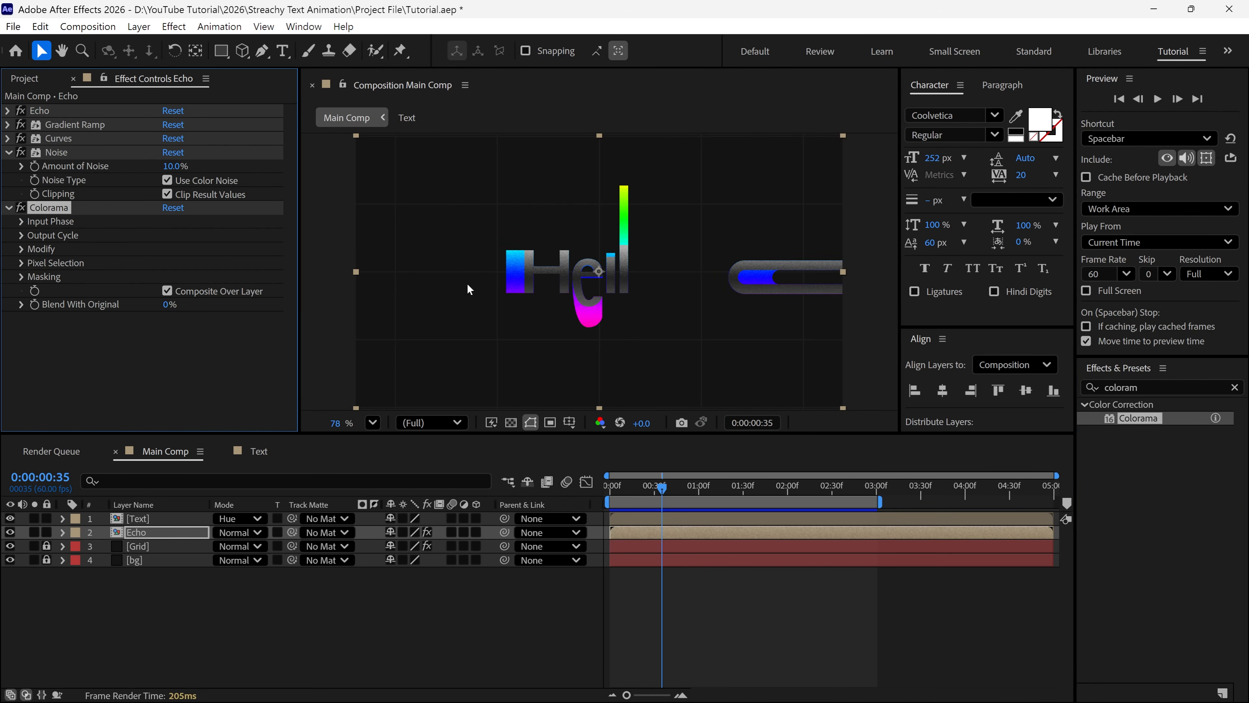
pyautogui.moveTo(660, 477); pyautogui.dragTo(659, 506)
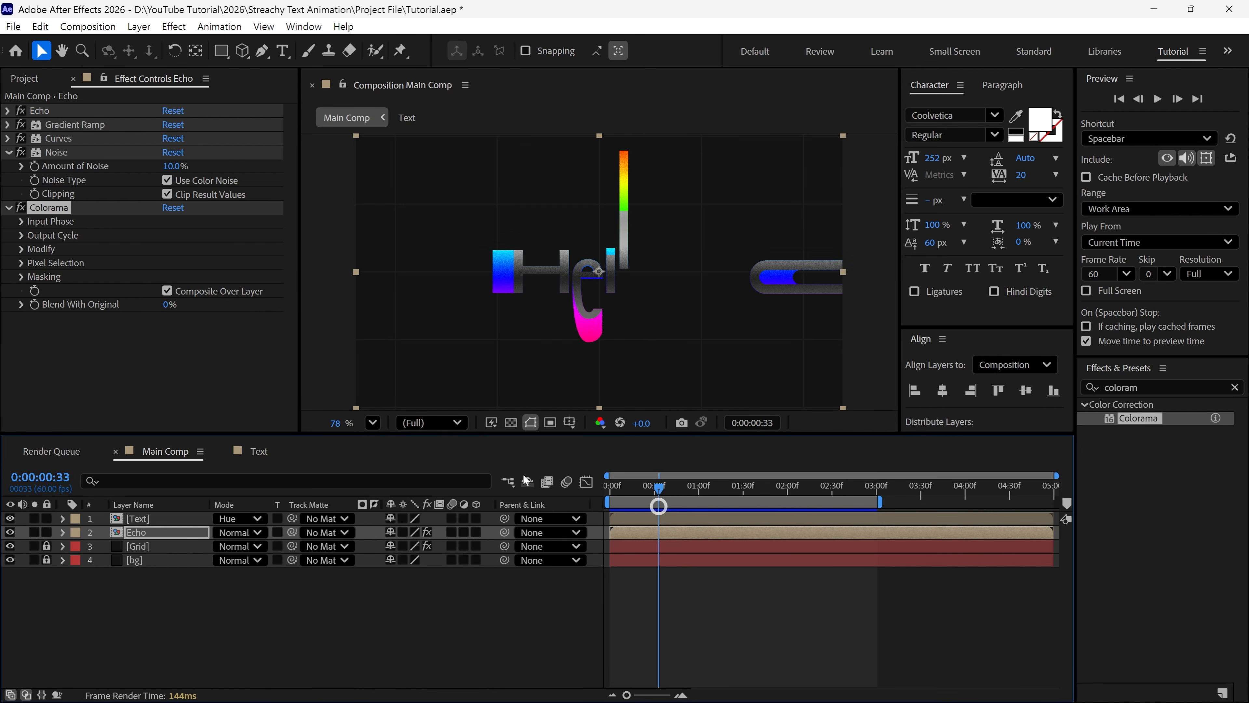
pyautogui.click(57, 206)
pyautogui.press('Delete')
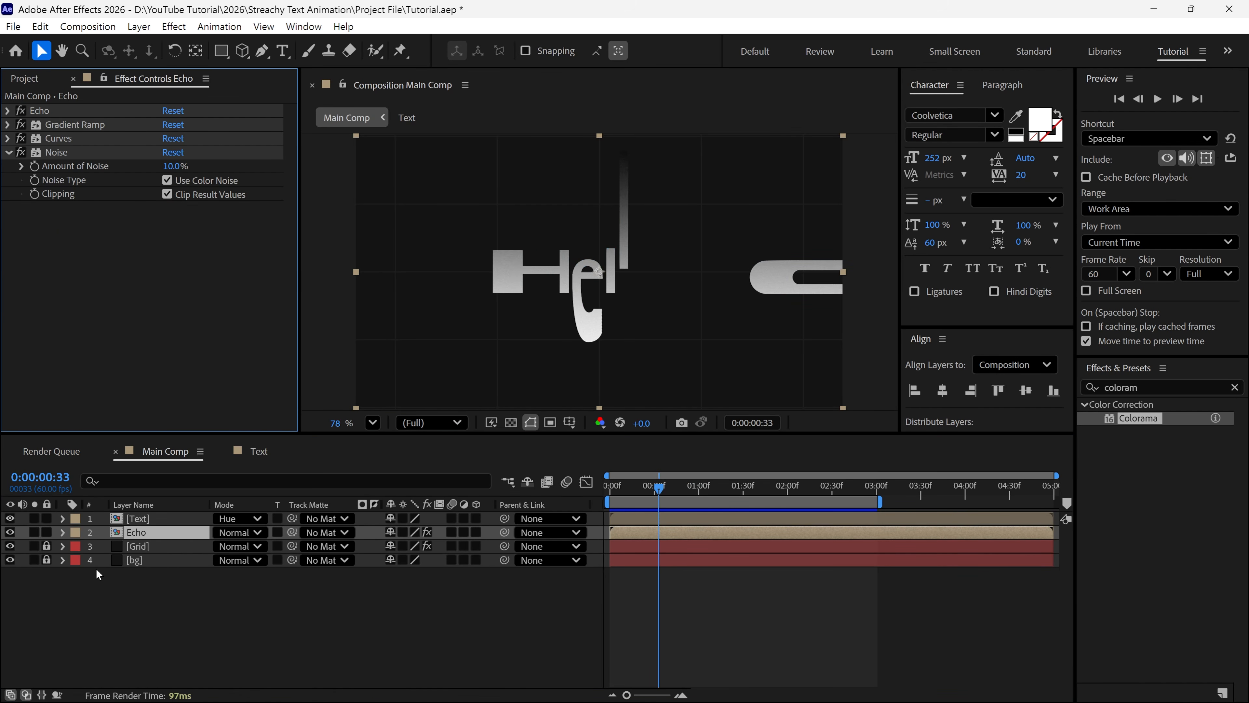
# - Create an adjustment layer above all layers in Main Comp and apply the Colorama effect to it
pyautogui.rightClick(95, 568)
pyautogui.moveTo(162, 406)
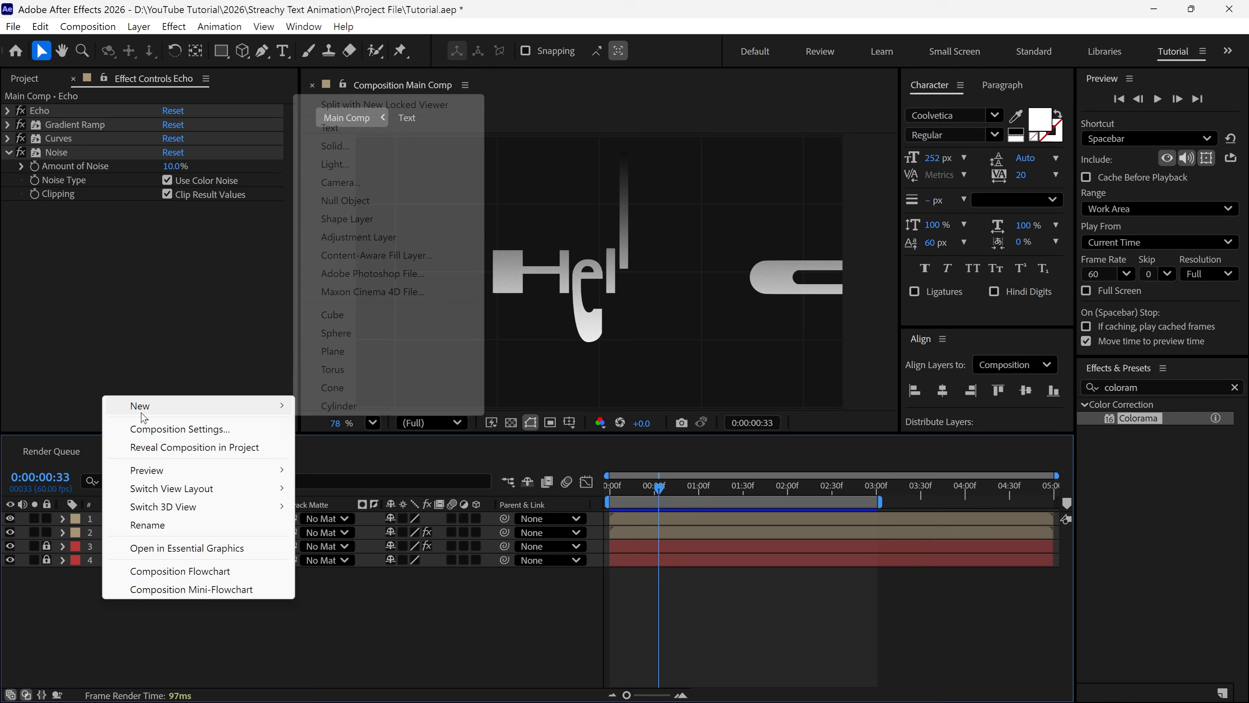
pyautogui.click(350, 238)
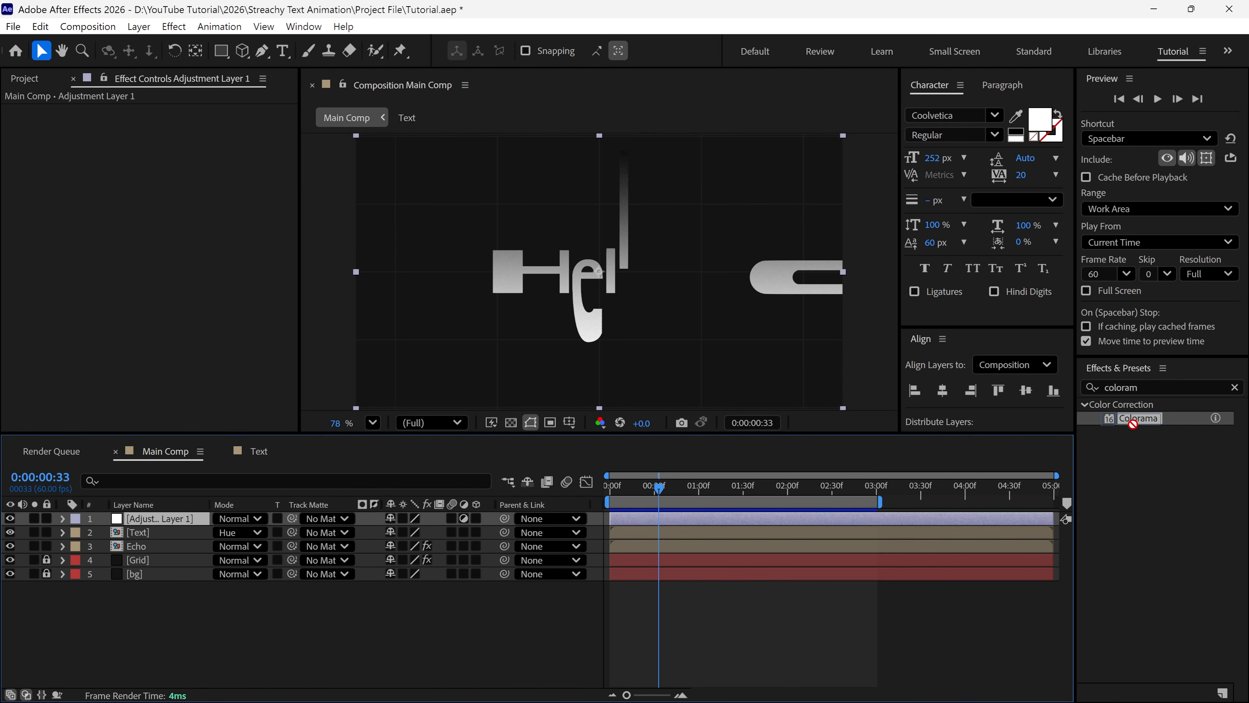
pyautogui.moveTo(1133, 423); pyautogui.dragTo(158, 518)
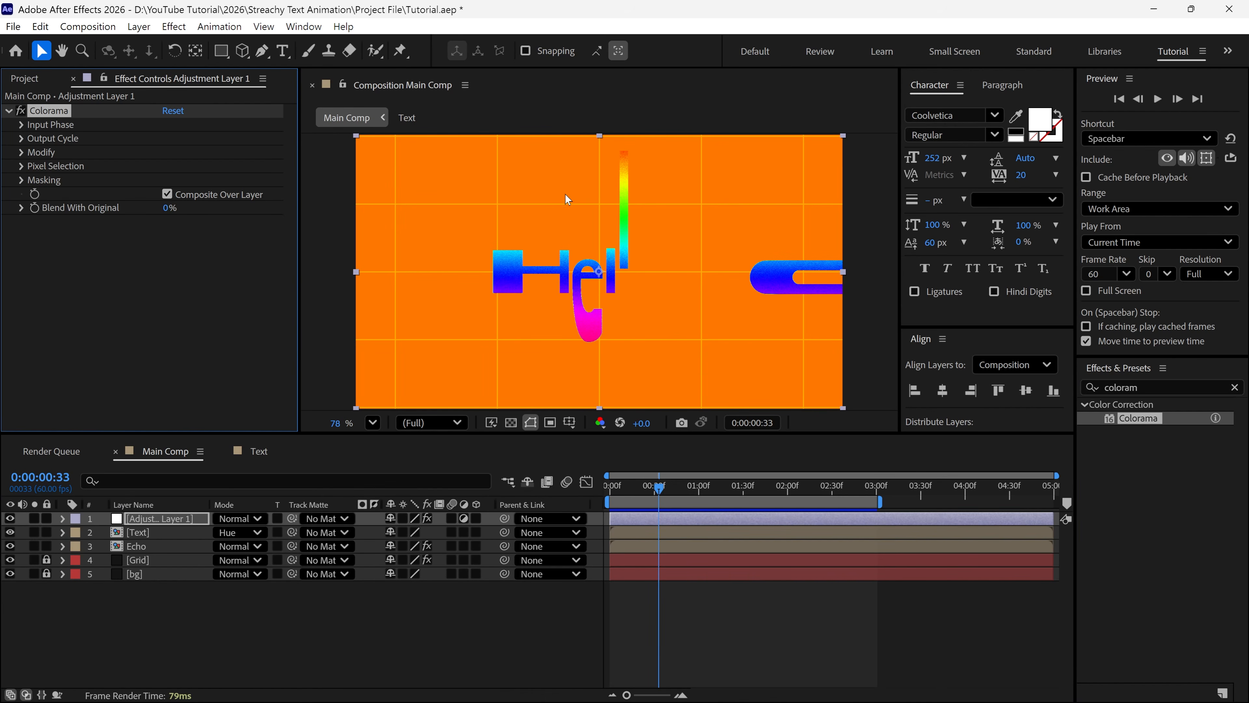
# - Set Colorama's Output Cycle preset palette to Ramp Grey and scrub through the animation to check the colors
pyautogui.click(21, 139)
pyautogui.click(218, 155)
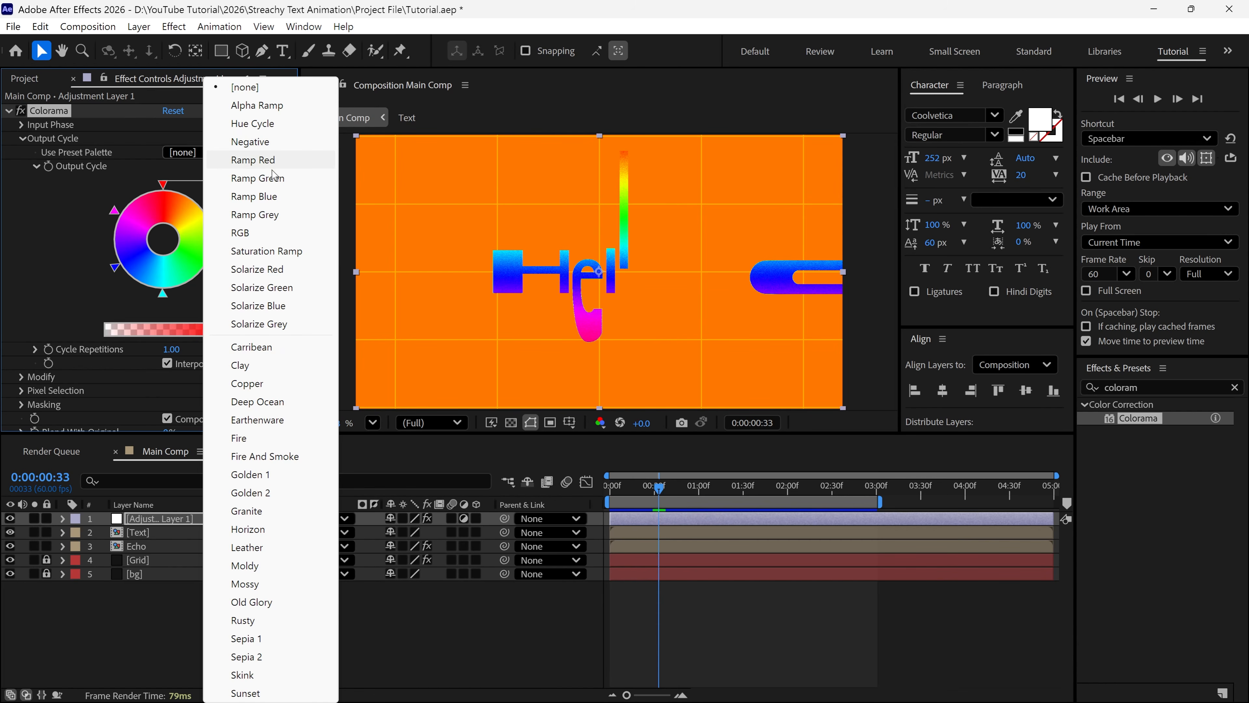
pyautogui.click(255, 214)
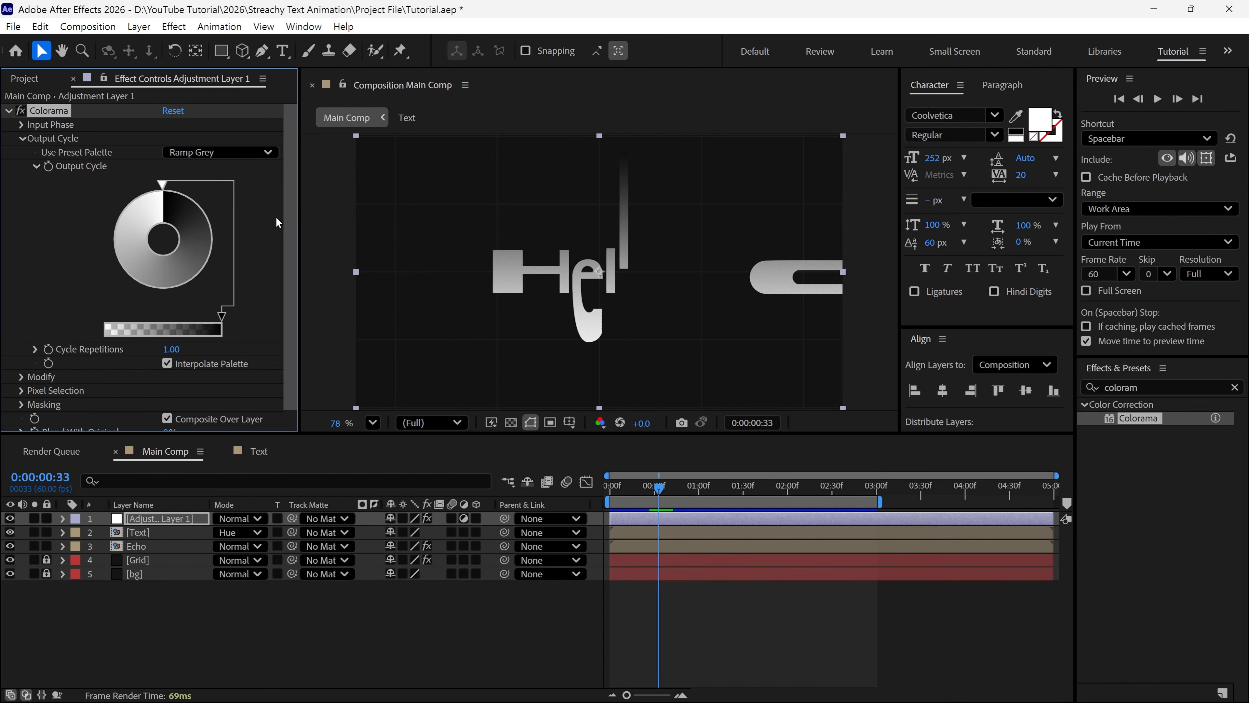
pyautogui.moveTo(621, 498); pyautogui.dragTo(737, 504)
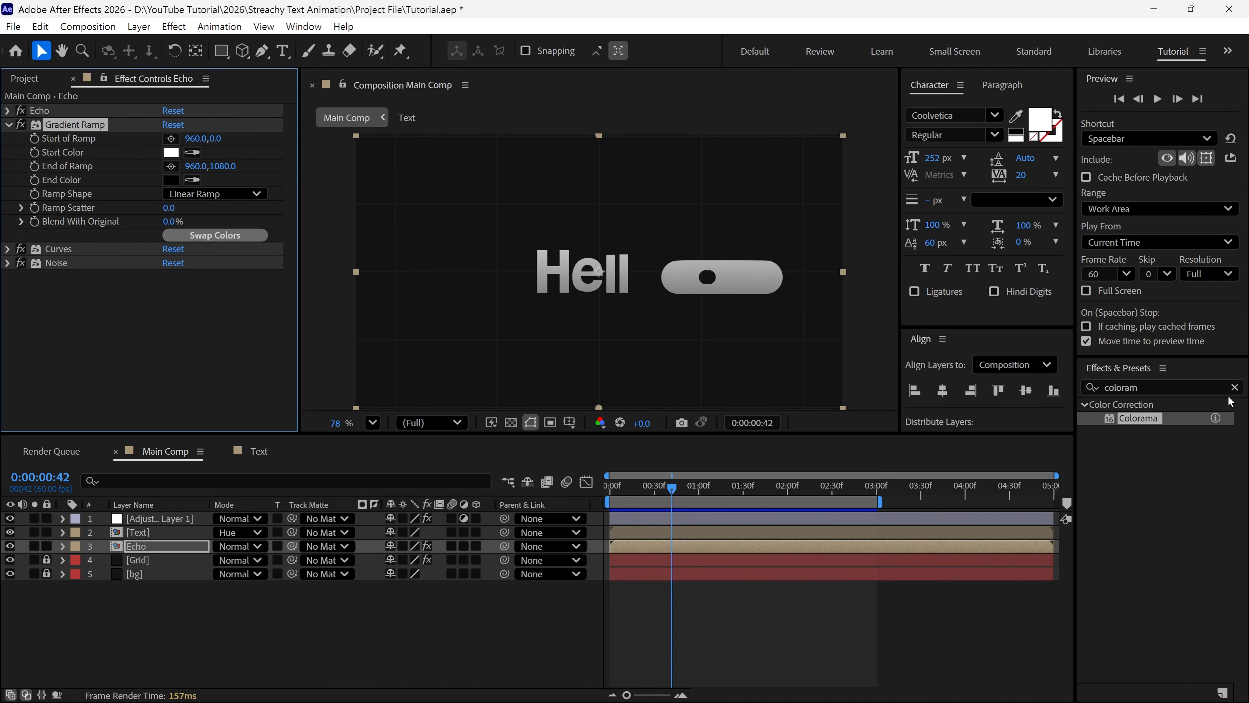
# - Apply the Tint effect to the adjustment layer and swap its Map Black To and Map White To colors
pyautogui.click(1235, 388)
pyautogui.click(1094, 389)
pyautogui.write('tint')
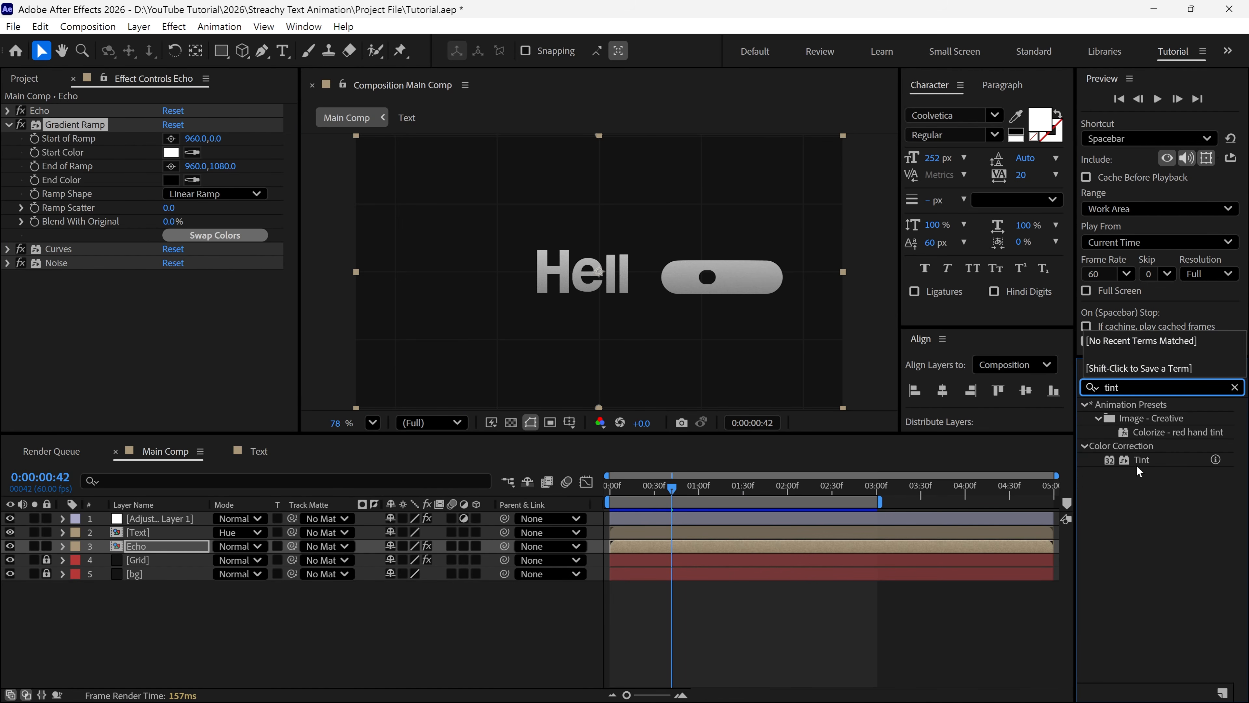
pyautogui.moveTo(1137, 466); pyautogui.dragTo(165, 520)
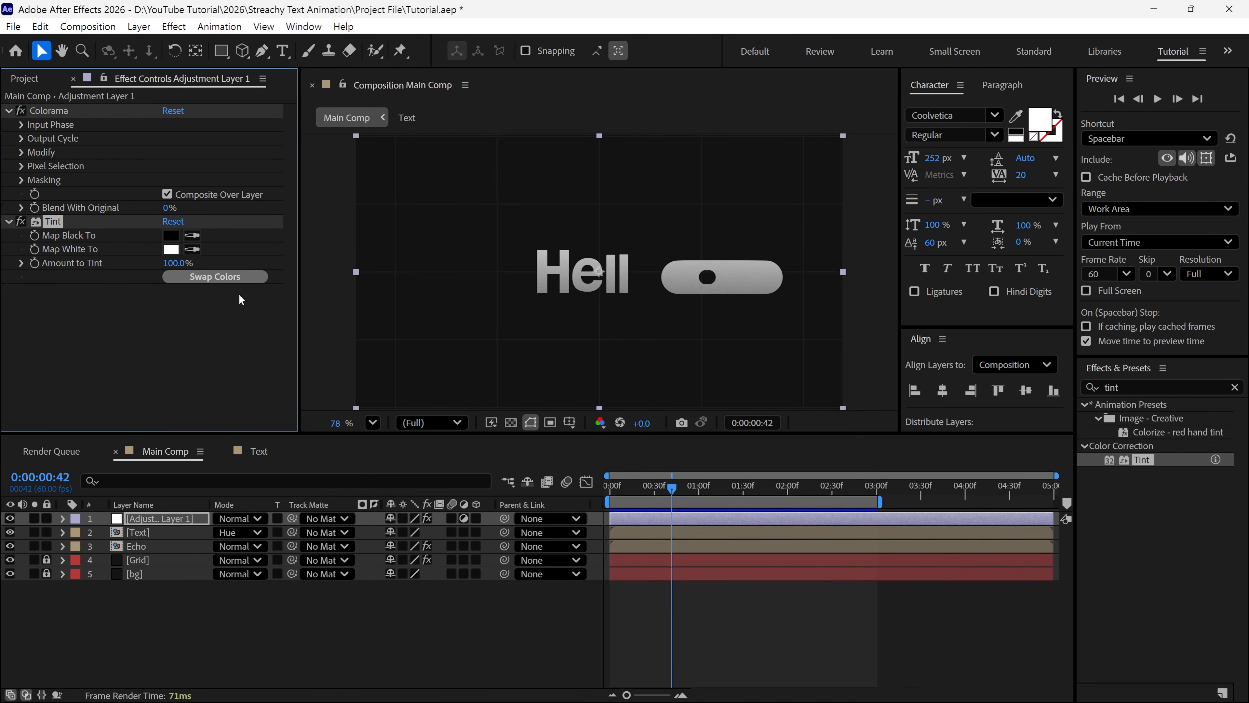
pyautogui.click(222, 279)
# - Preview the inverted text animation from 0:00:00:00 with the composition viewer maximized
pyautogui.moveTo(664, 492); pyautogui.dragTo(589, 495)
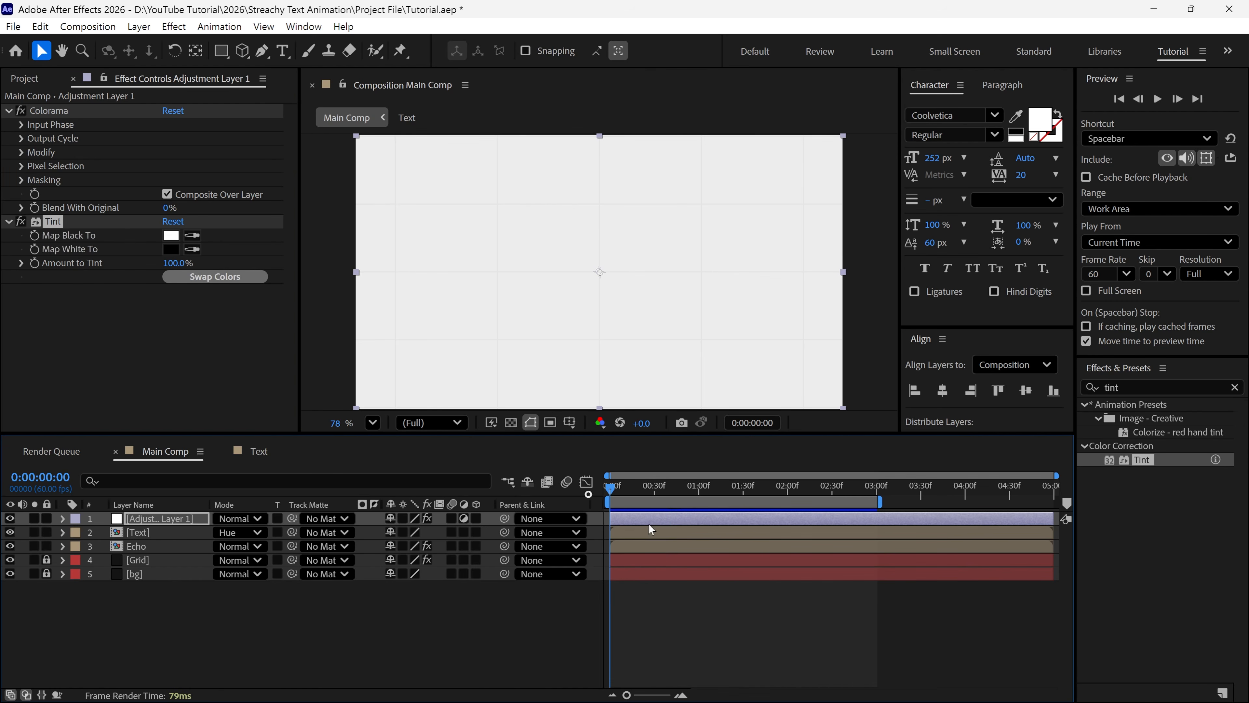
pyautogui.press('space')
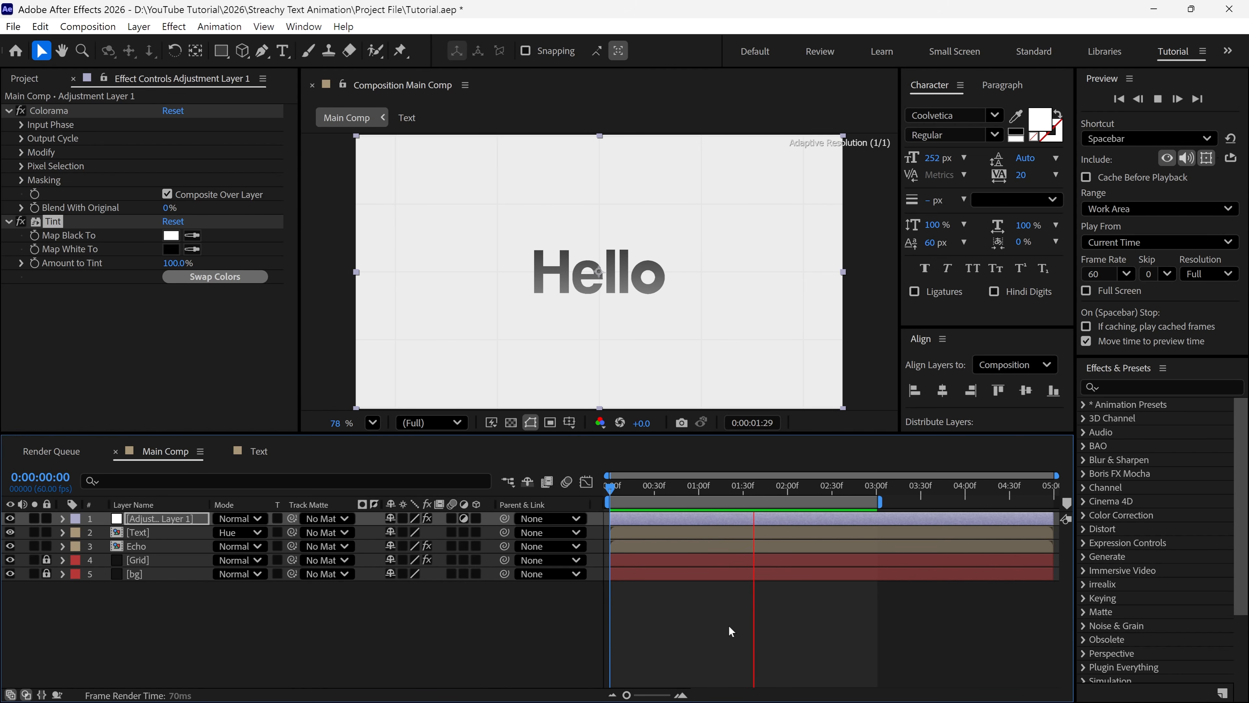
pyautogui.press('`')
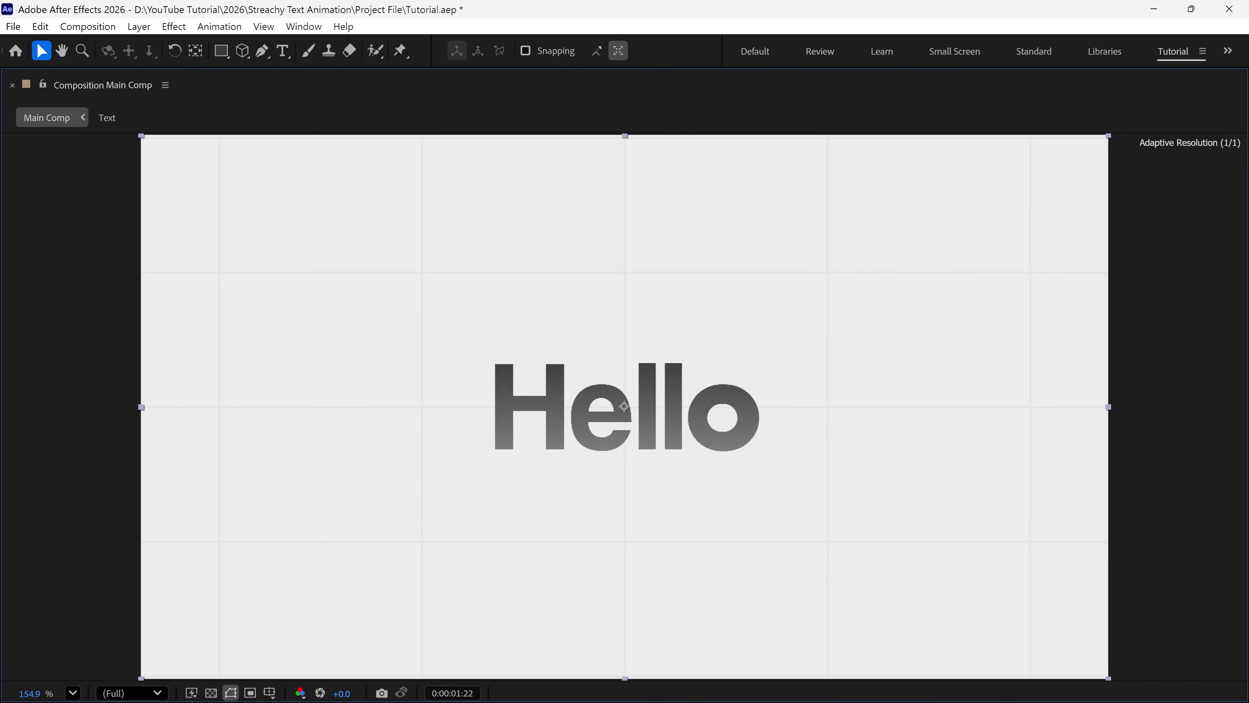